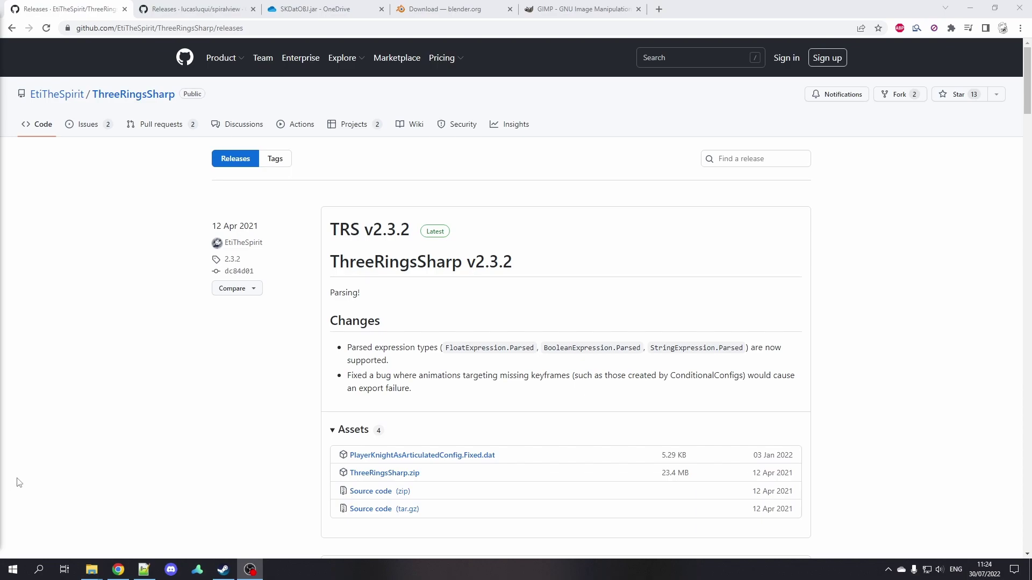
# Download PlayerKnightAsArticulatedConfig.Fixed.dat and ThreeRingsSharp.zip from the TRS v2.3.2 release assets.
pyautogui.click(152, 399)
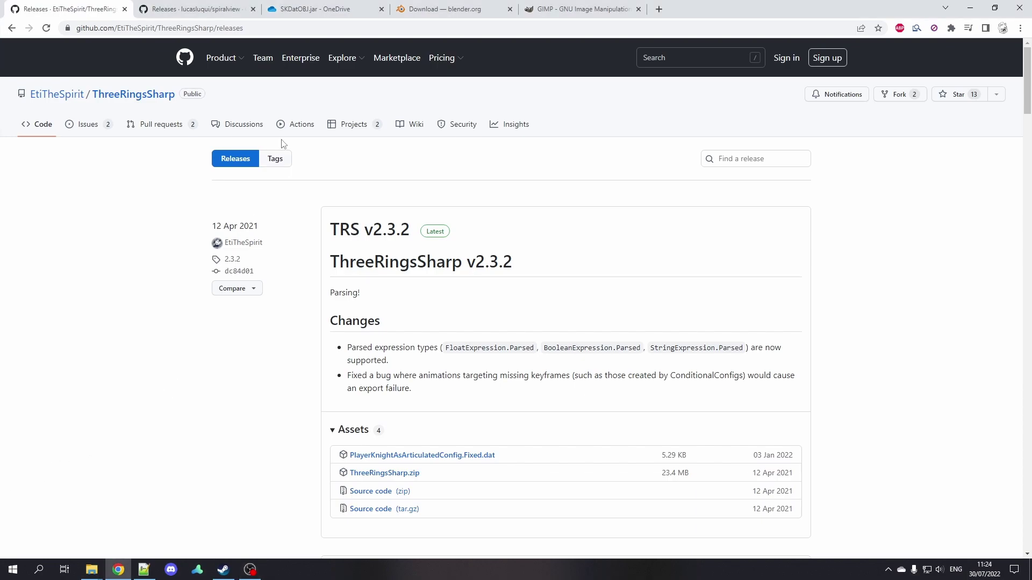
pyautogui.click(298, 28)
pyautogui.click(173, 216)
pyautogui.scroll(-3, 183, 220)
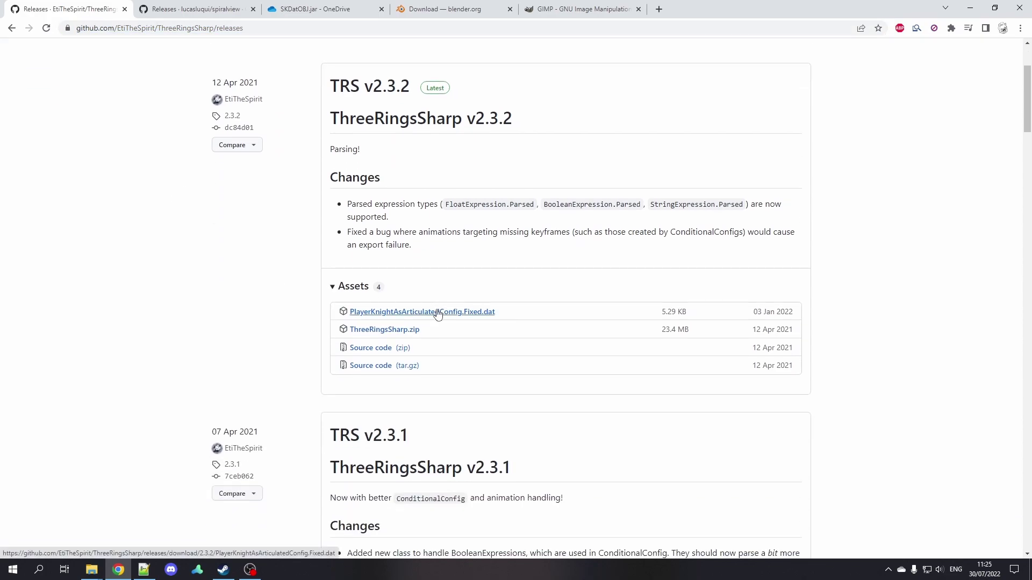
pyautogui.click(438, 313)
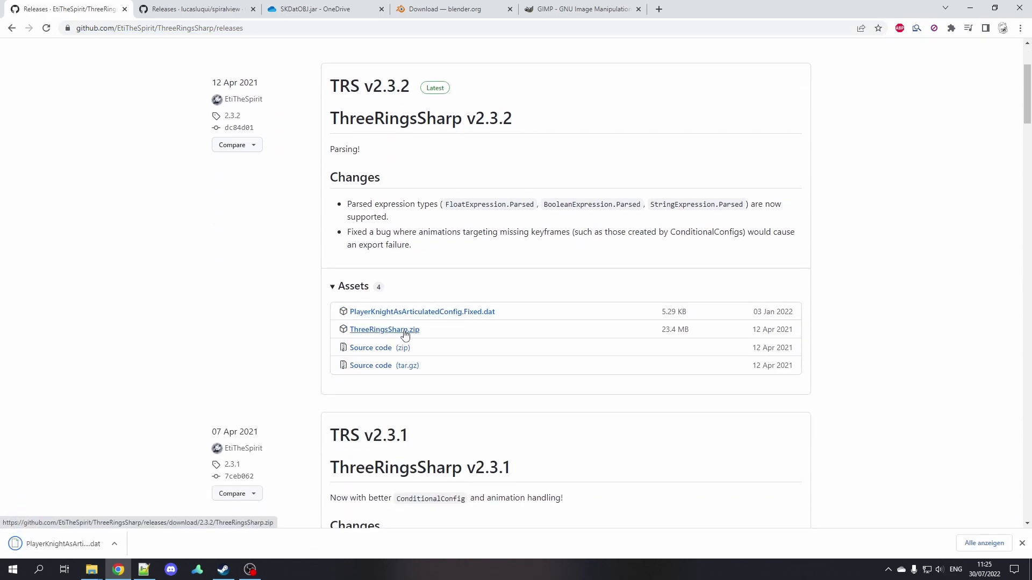
pyautogui.click(405, 333)
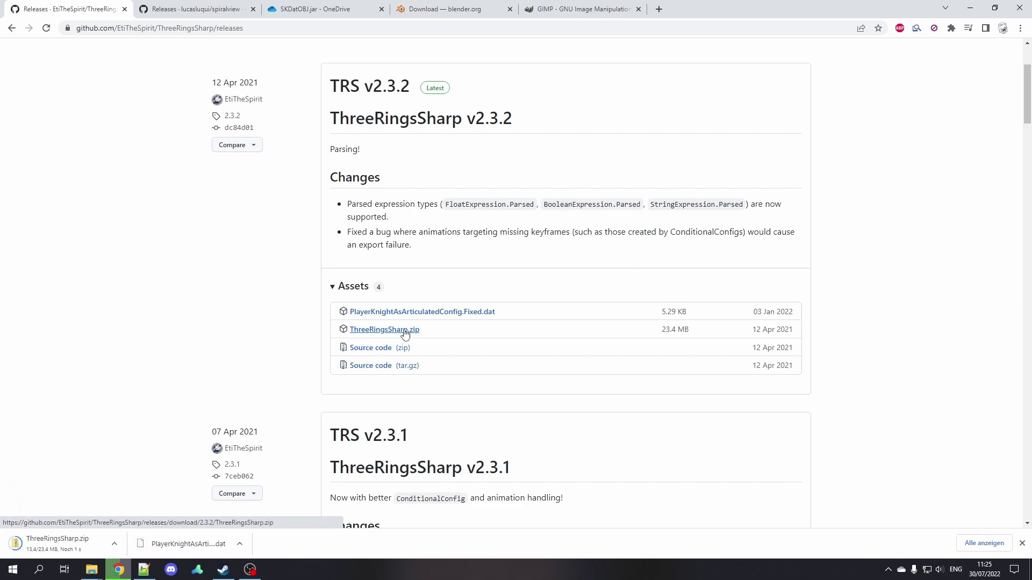
# Download spiralview-1.6.zip from the assets of the spiralview 1.6 release.
pyautogui.click(177, 12)
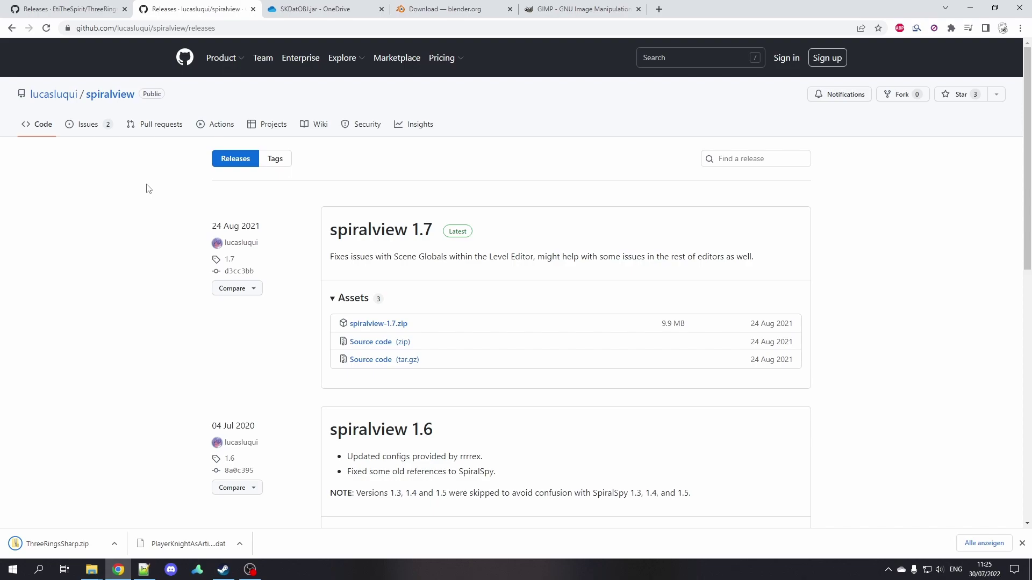
pyautogui.scroll(-1, 148, 189)
pyautogui.moveTo(326, 159); pyautogui.dragTo(435, 161)
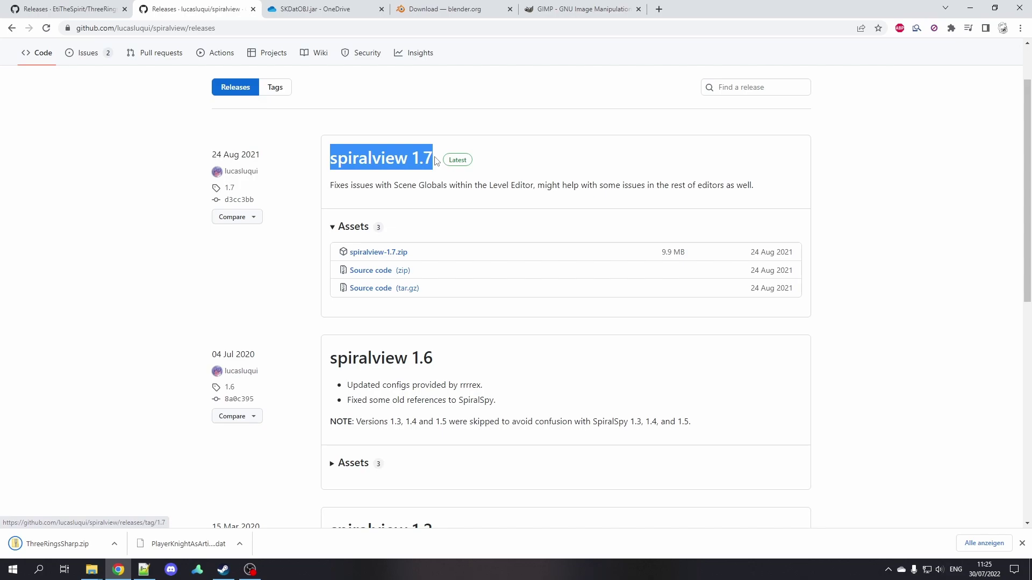
pyautogui.click(282, 321)
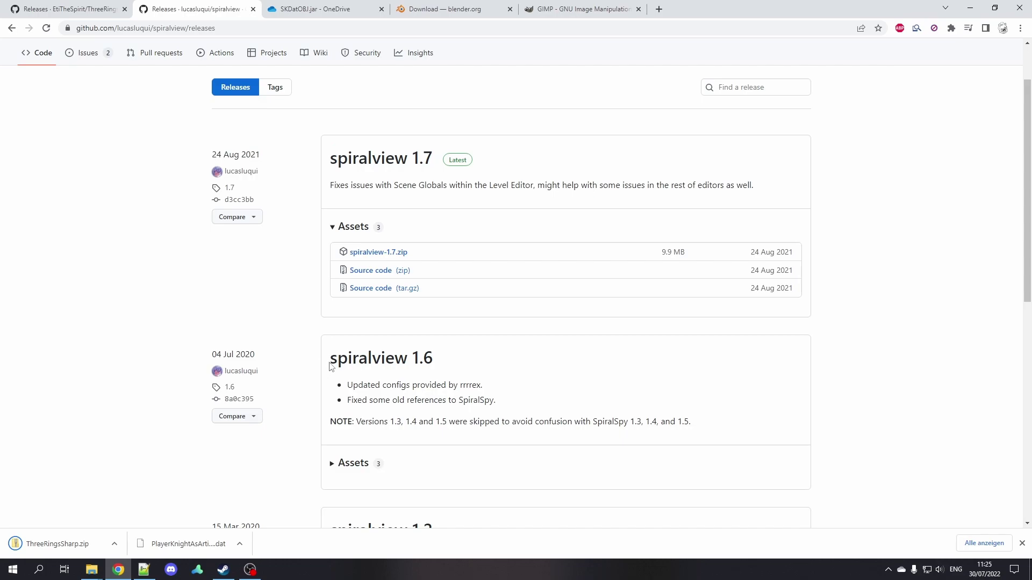
pyautogui.moveTo(329, 360); pyautogui.dragTo(433, 361)
pyautogui.click(356, 464)
pyautogui.scroll(-1, 383, 419)
pyautogui.click(383, 417)
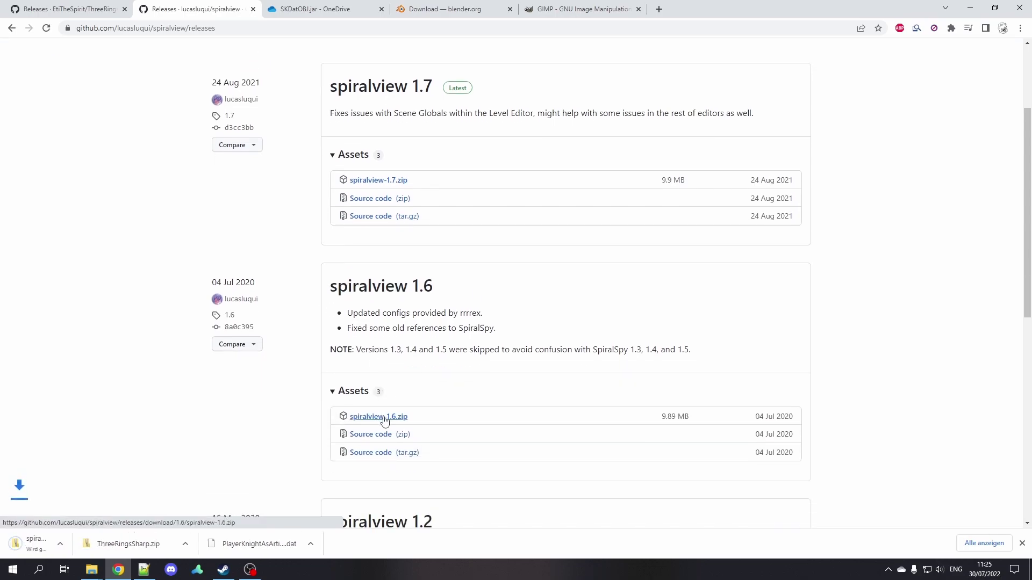
# Download SKDatOBJ.jar from the shared OneDrive folder, keeping the flagged file, and bring up the Blender and GIMP websites.
pyautogui.click(327, 11)
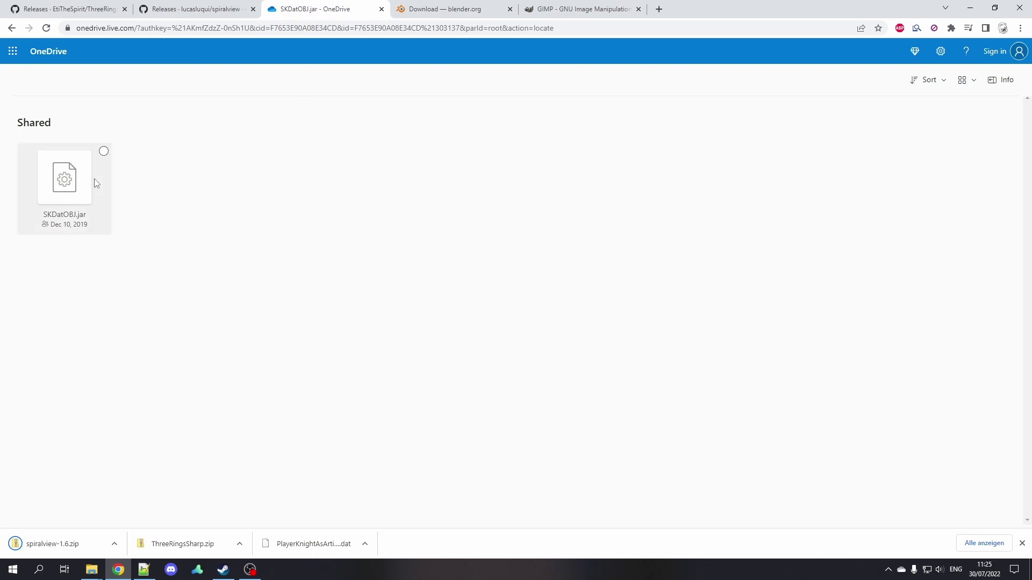
pyautogui.click(100, 153)
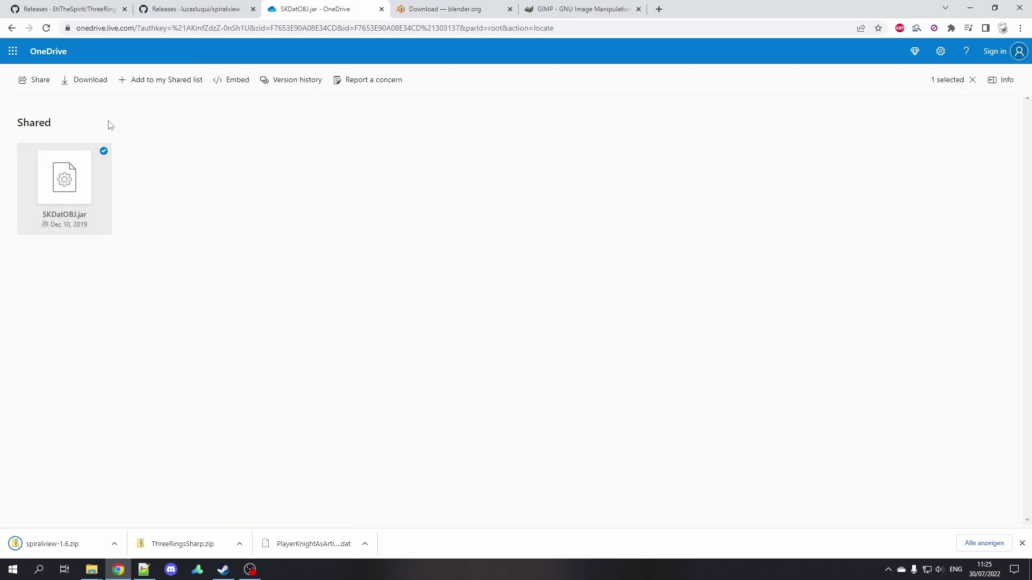
pyautogui.click(102, 86)
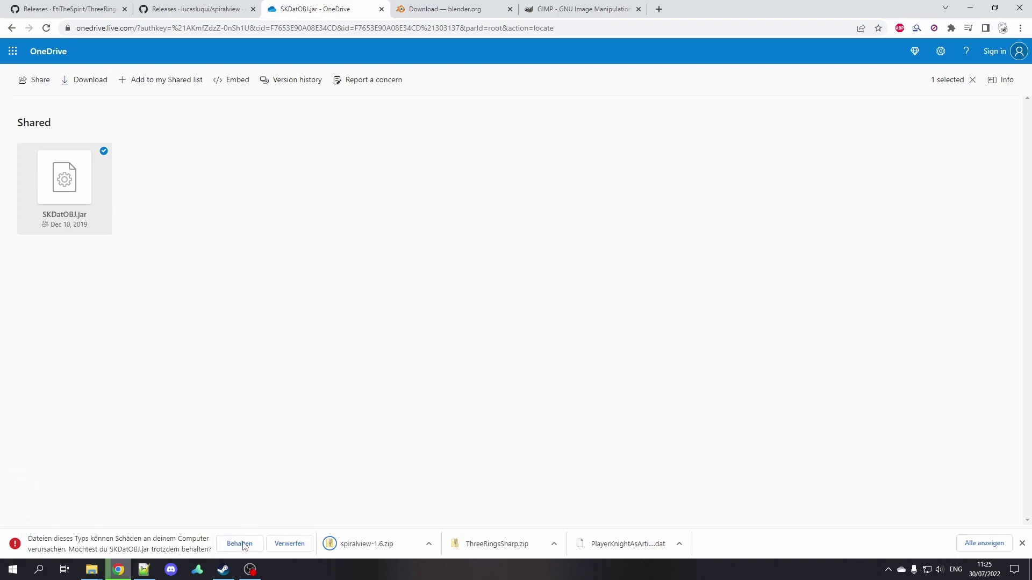
pyautogui.click(242, 543)
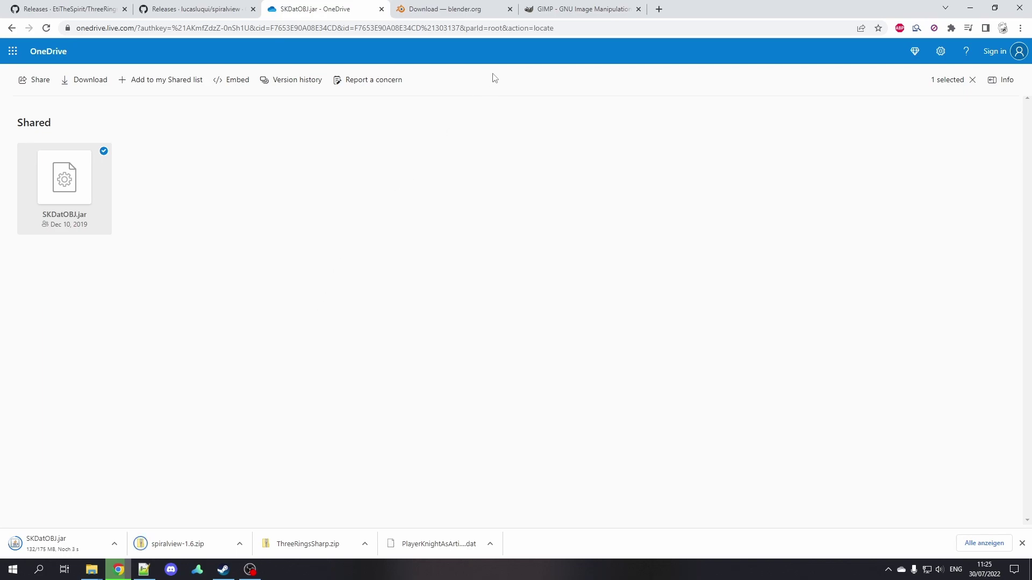
pyautogui.click(470, 16)
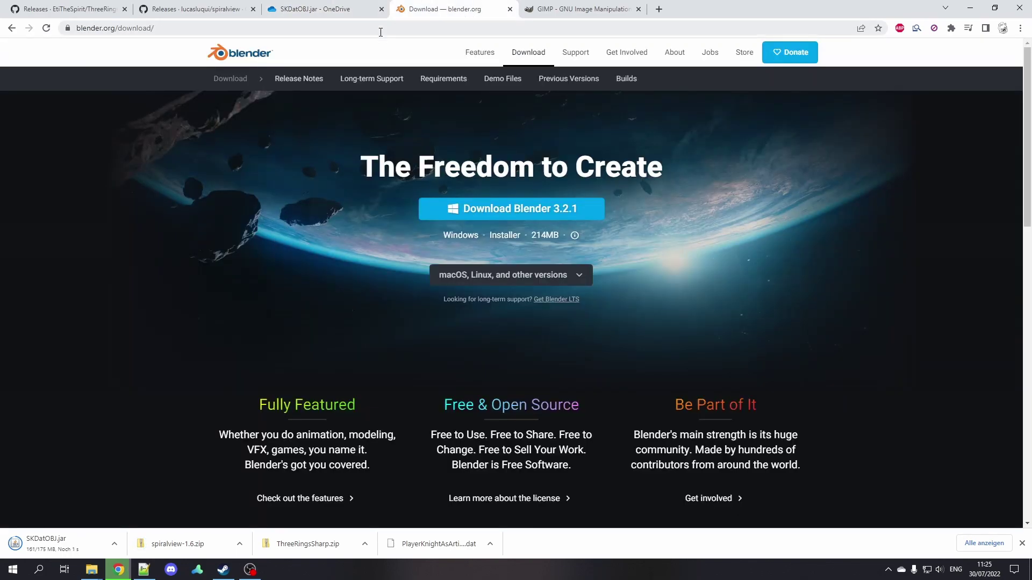
pyautogui.click(566, 10)
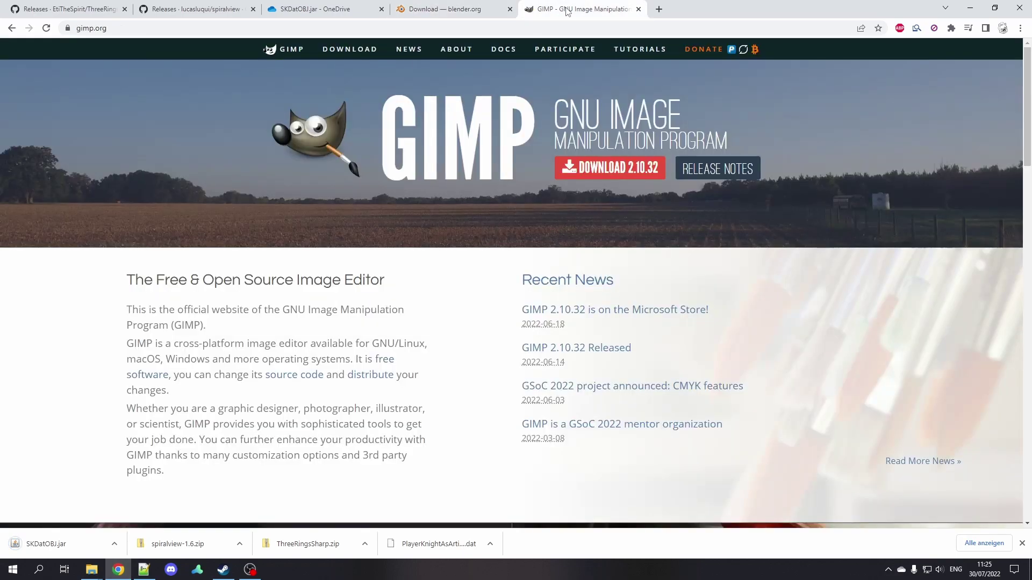
# Extract ThreeRingsSharp.zip into a ThreeRingsSharp folder in Downloads, without showing the extracted files when complete.
pyautogui.rightClick(277, 190)
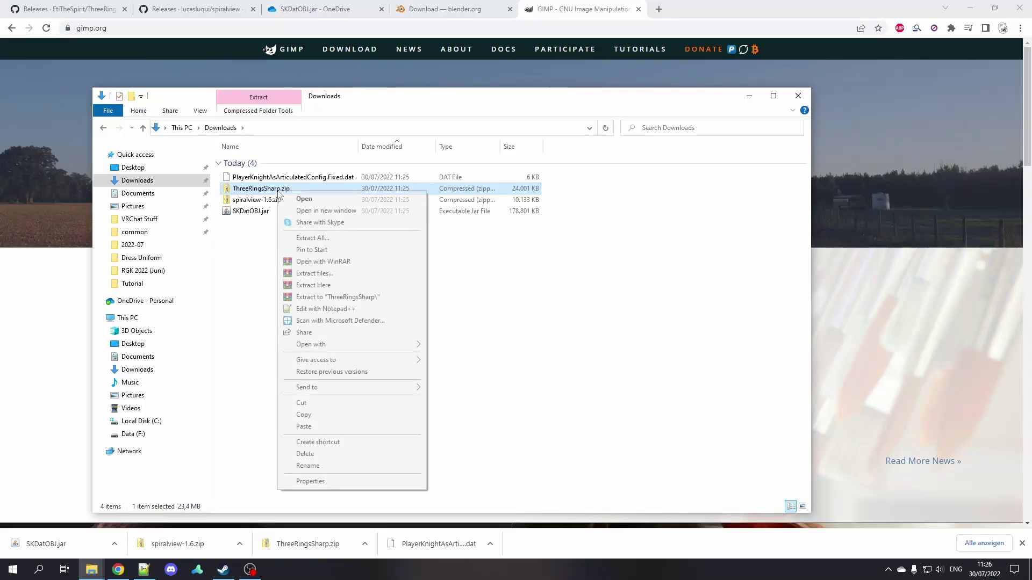
pyautogui.click(314, 238)
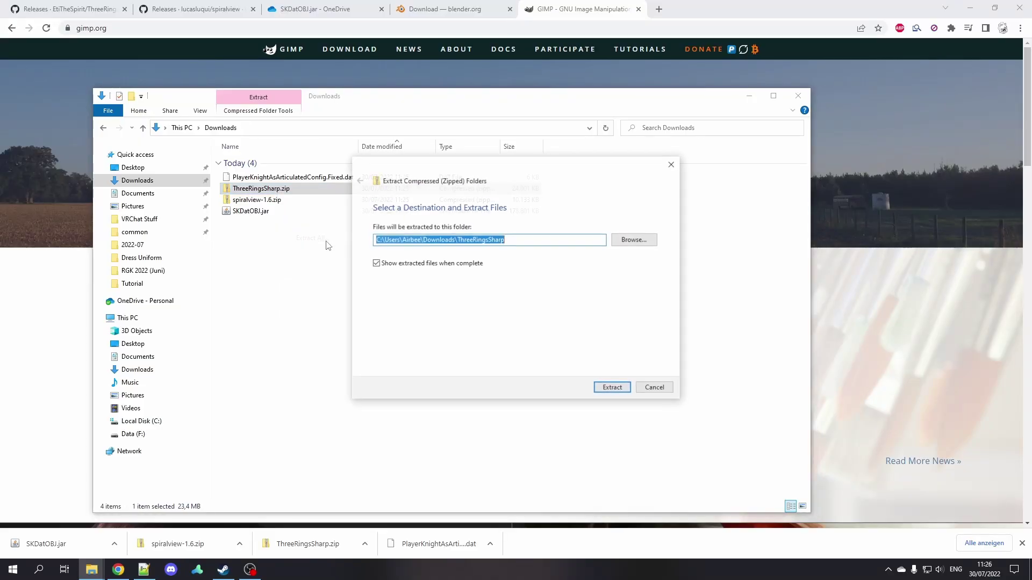
pyautogui.click(442, 265)
pyautogui.click(608, 387)
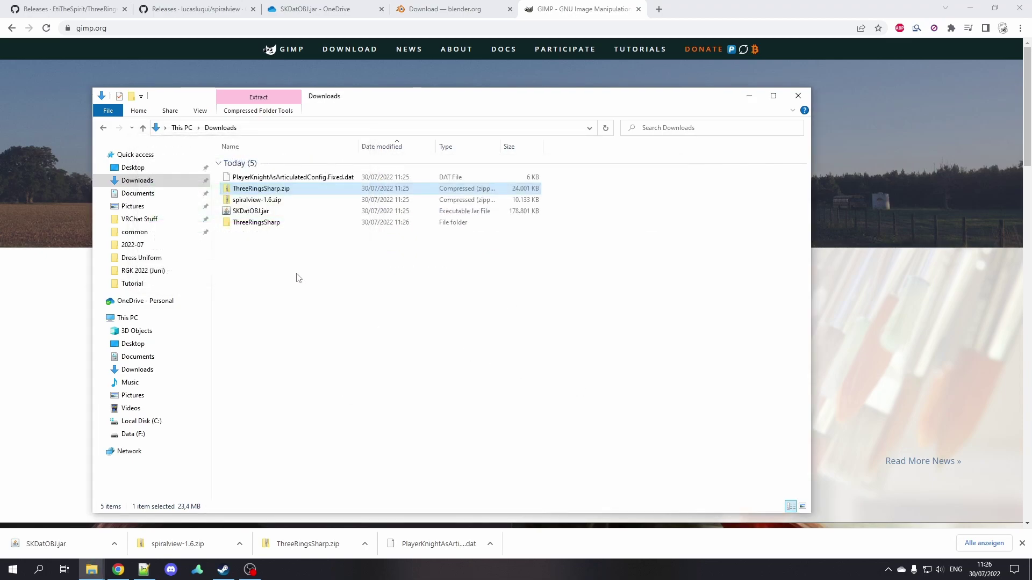
# Run SKAnimatorTools.exe from the extracted ThreeRingsSharp folder, allowing it past the Windows SmartScreen protection.
pyautogui.click(263, 224)
pyautogui.doubleClick(263, 223)
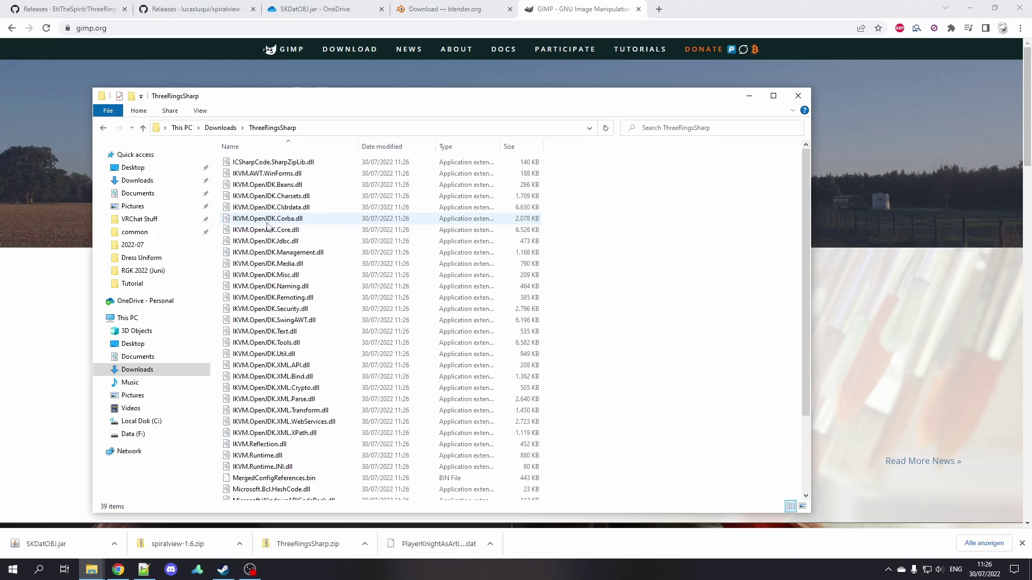
pyautogui.scroll(-3, 316, 240)
pyautogui.scroll(-1, 316, 240)
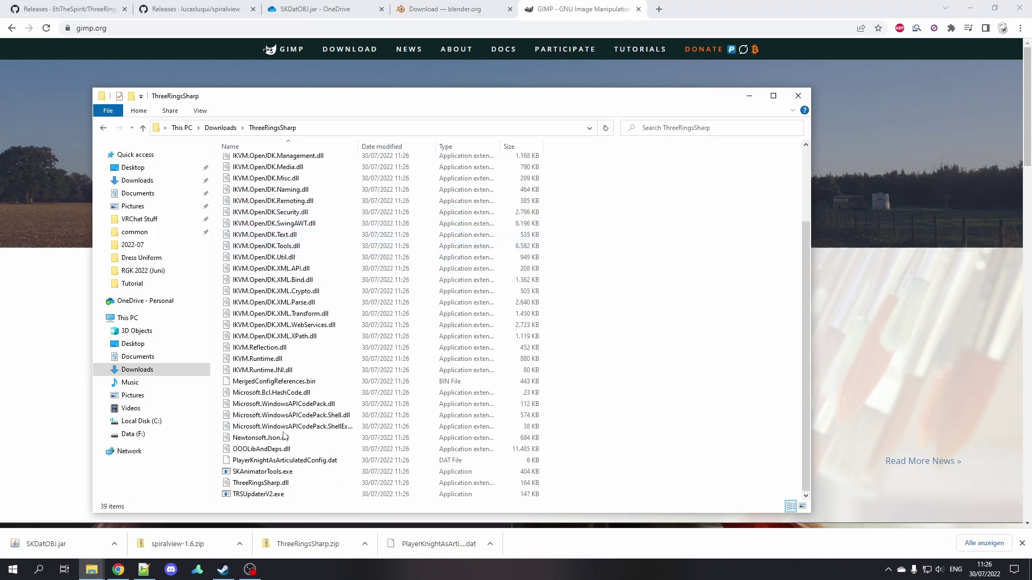
pyautogui.doubleClick(280, 472)
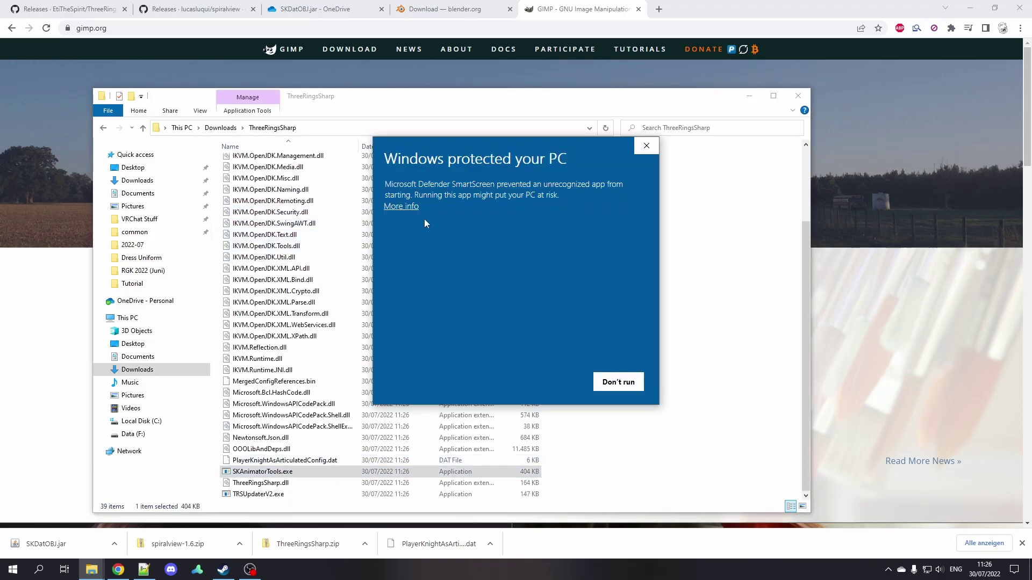
pyautogui.click(410, 207)
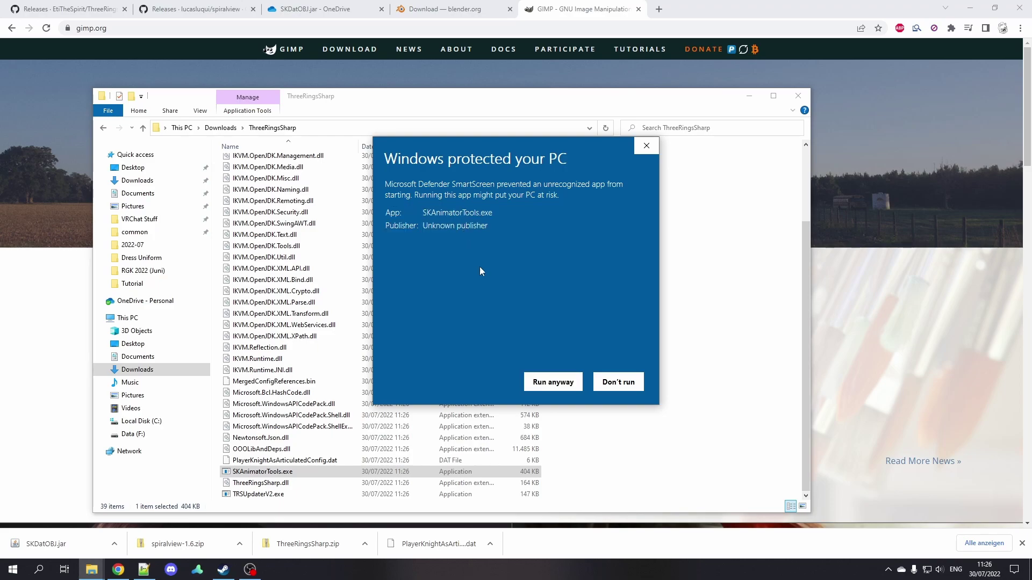
pyautogui.click(554, 383)
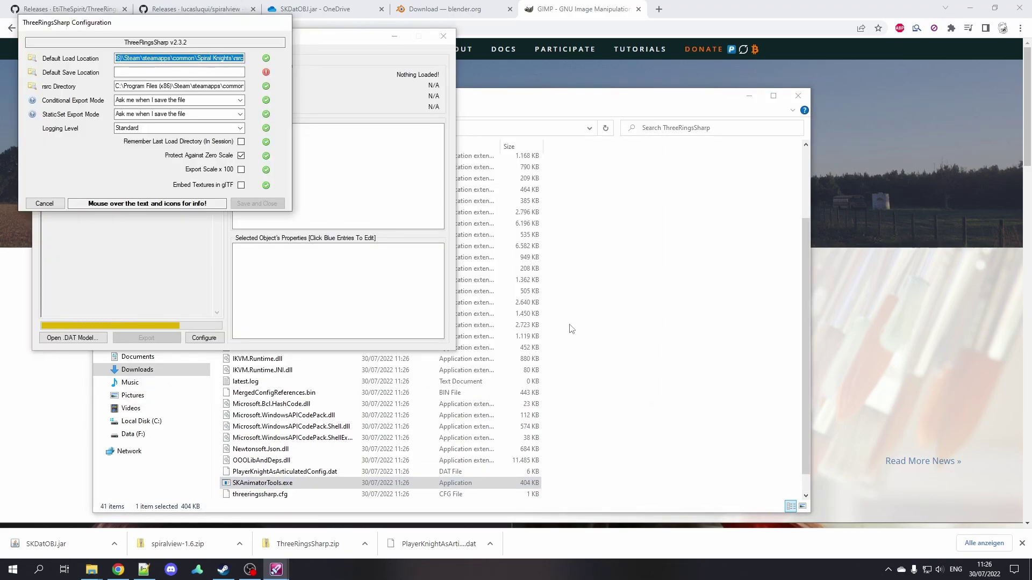
# Set the Default Save Location in the ThreeRingsSharp configuration to a folder on the Desktop.
pyautogui.click(189, 58)
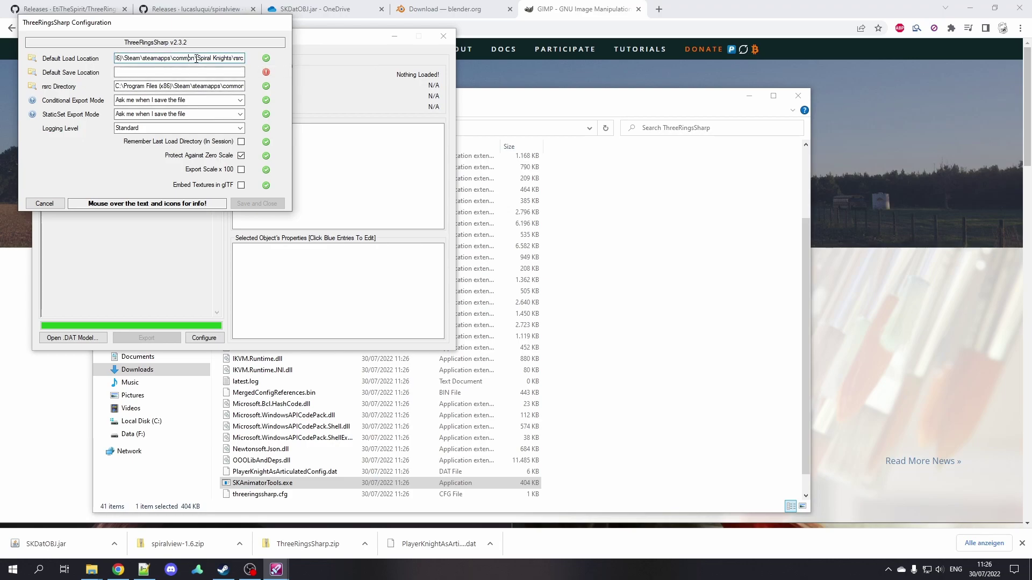
pyautogui.click(33, 73)
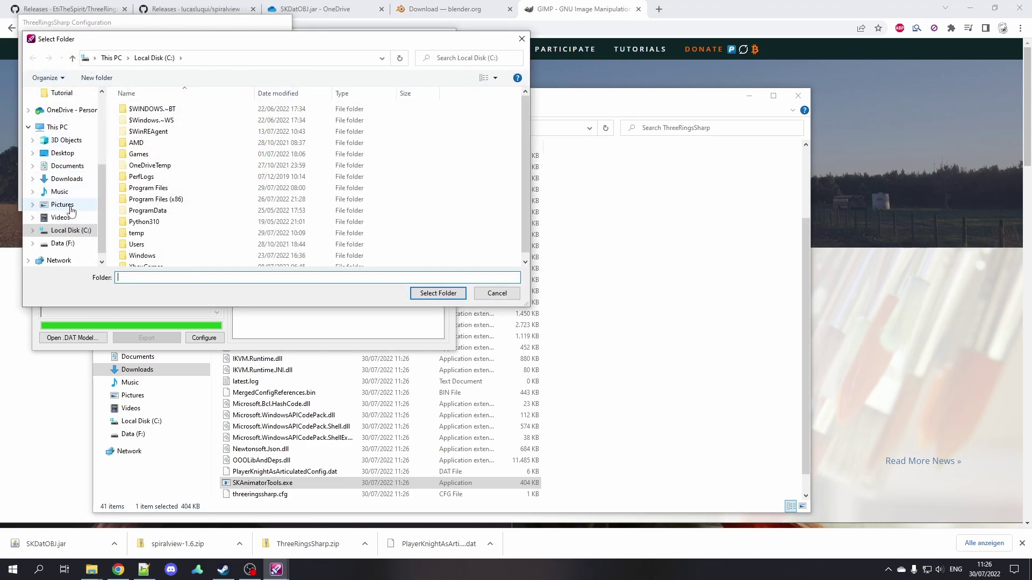
pyautogui.click(63, 153)
pyautogui.doubleClick(150, 133)
pyautogui.click(438, 293)
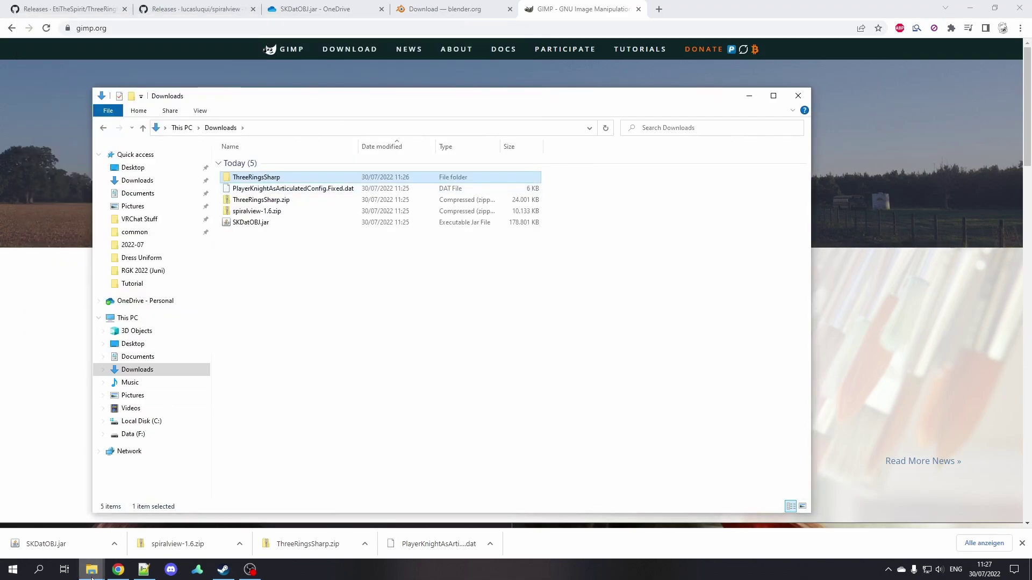
# Move PlayerKnightAsArticulatedConfig.Fixed.dat from Downloads into the rsrc folder of the Spiral Knights installation.
pyautogui.moveTo(92, 569)
pyautogui.click(161, 532)
pyautogui.moveTo(524, 115); pyautogui.dragTo(597, 98)
pyautogui.click(418, 126)
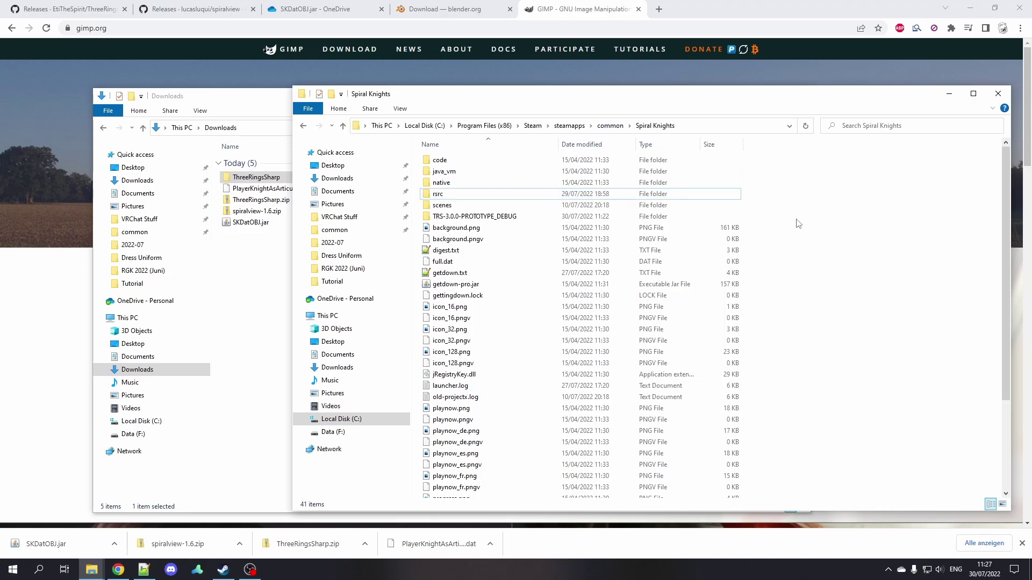
pyautogui.doubleClick(437, 193)
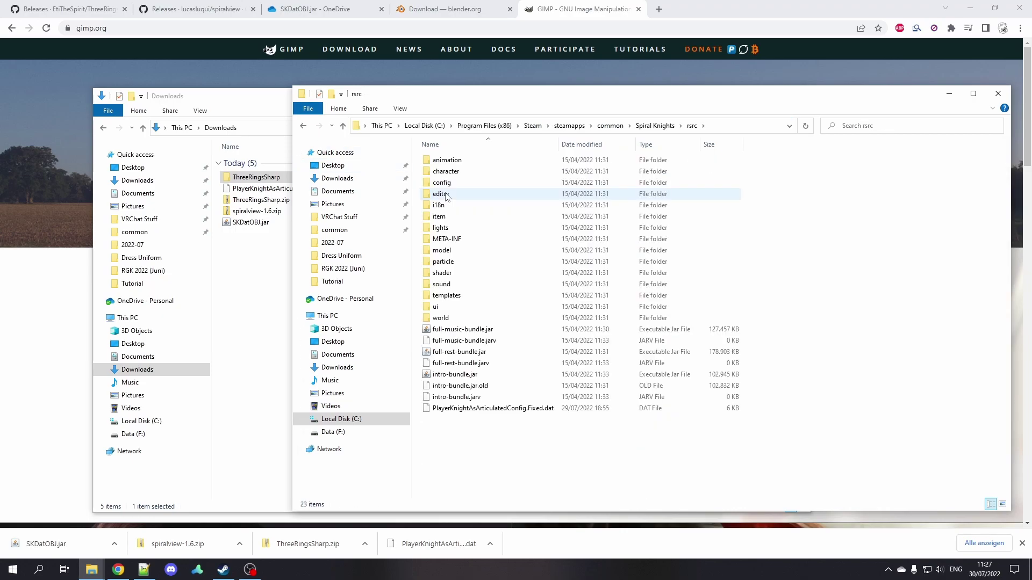
pyautogui.moveTo(267, 106); pyautogui.dragTo(175, 95)
pyautogui.moveTo(188, 179); pyautogui.dragTo(797, 459)
pyautogui.click(505, 211)
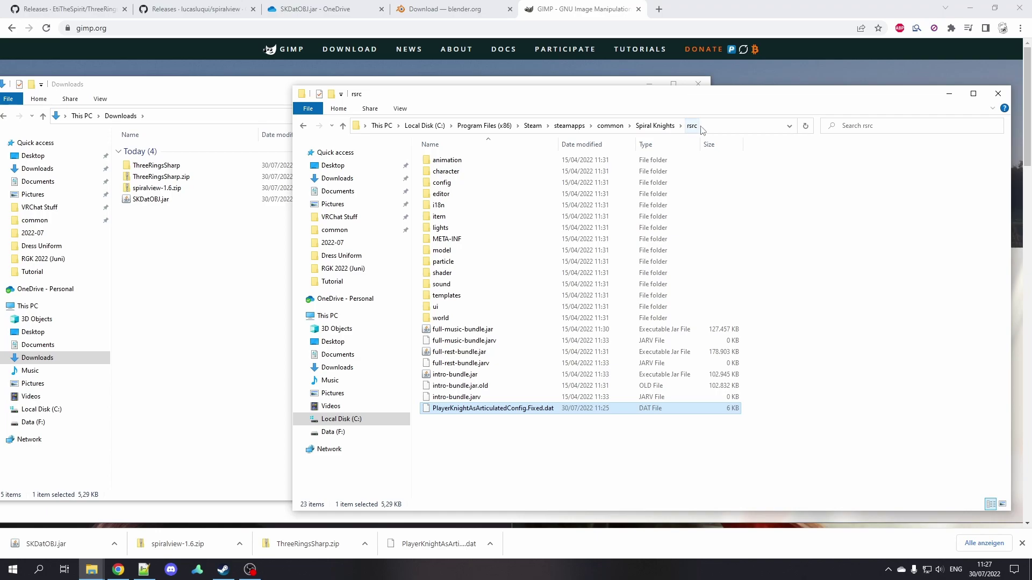
# Extract spiralview-1.6.zip into a spiralview-1.6 folder in Downloads.
pyautogui.rightClick(161, 188)
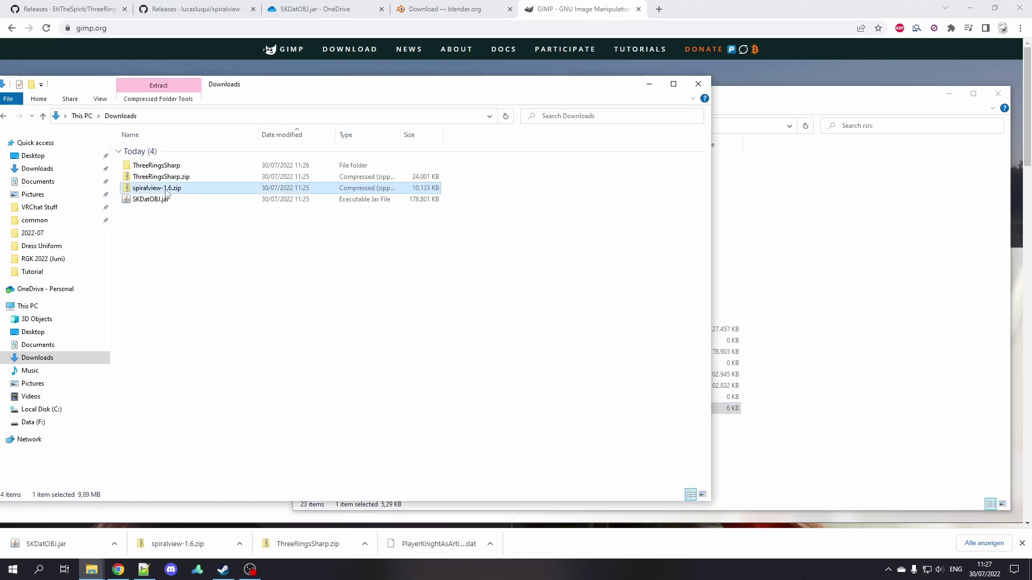
pyautogui.click(207, 238)
pyautogui.click(615, 390)
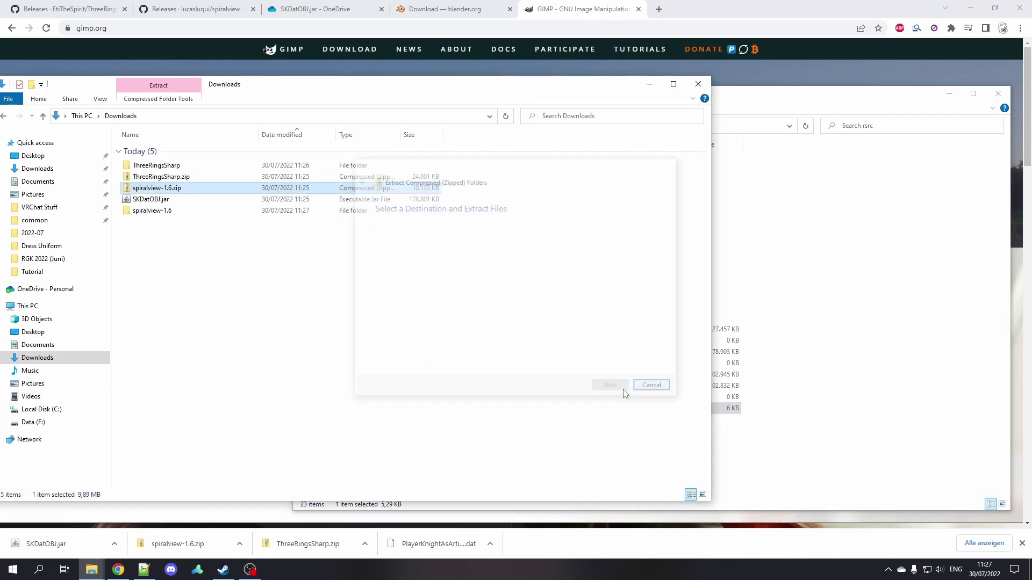
# Move spiralview-1.6.jar from the extracted spiralview-1.6 folder into the main Spiral Knights folder.
pyautogui.click(153, 210)
pyautogui.doubleClick(153, 211)
pyautogui.click(826, 297)
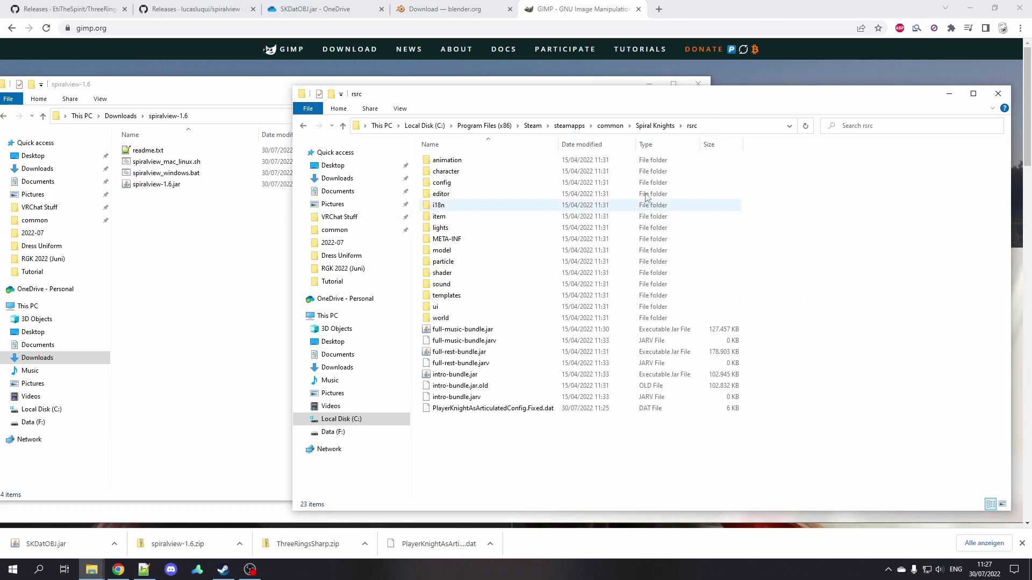
pyautogui.click(655, 127)
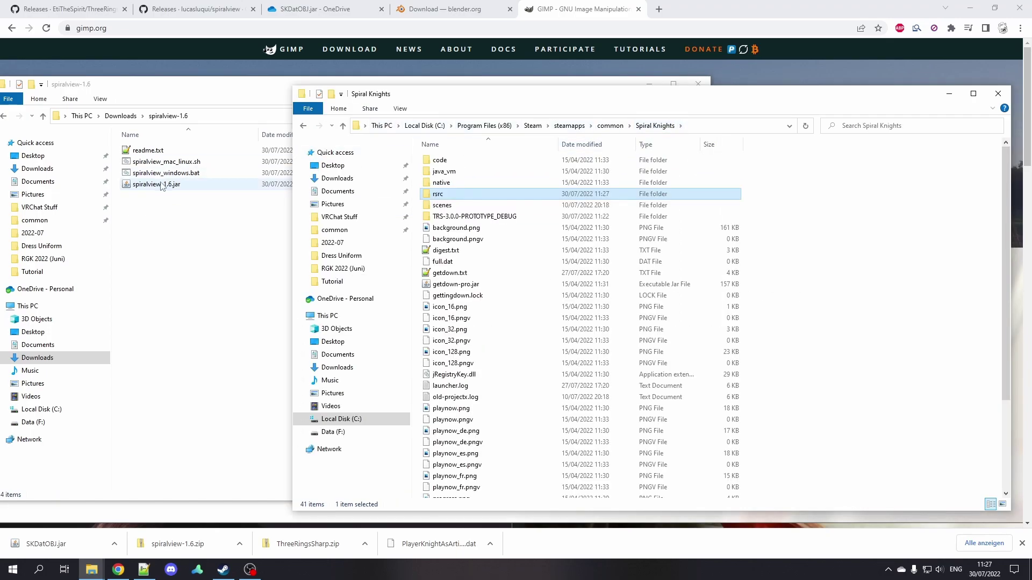
pyautogui.moveTo(161, 185); pyautogui.dragTo(873, 373)
pyautogui.click(543, 215)
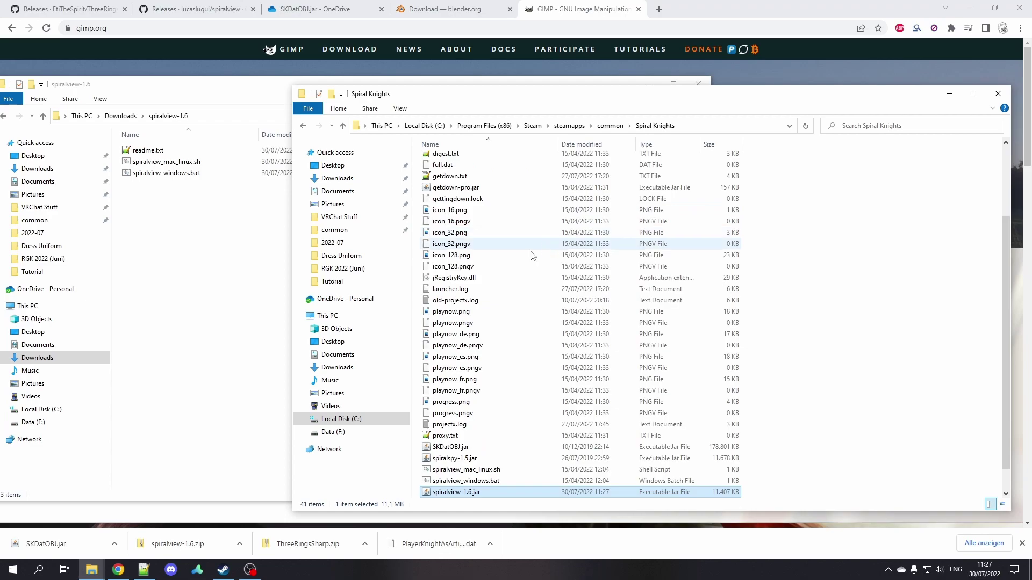
# Move SKDatOBJ.jar from Downloads into the main Spiral Knights folder, replacing the existing file.
pyautogui.click(120, 115)
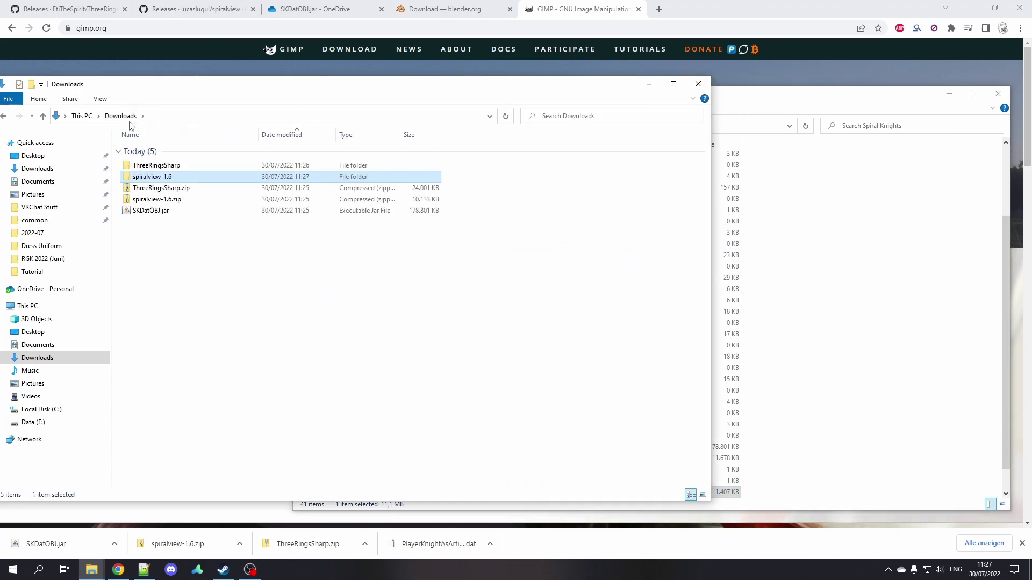
pyautogui.click(162, 212)
pyautogui.click(729, 166)
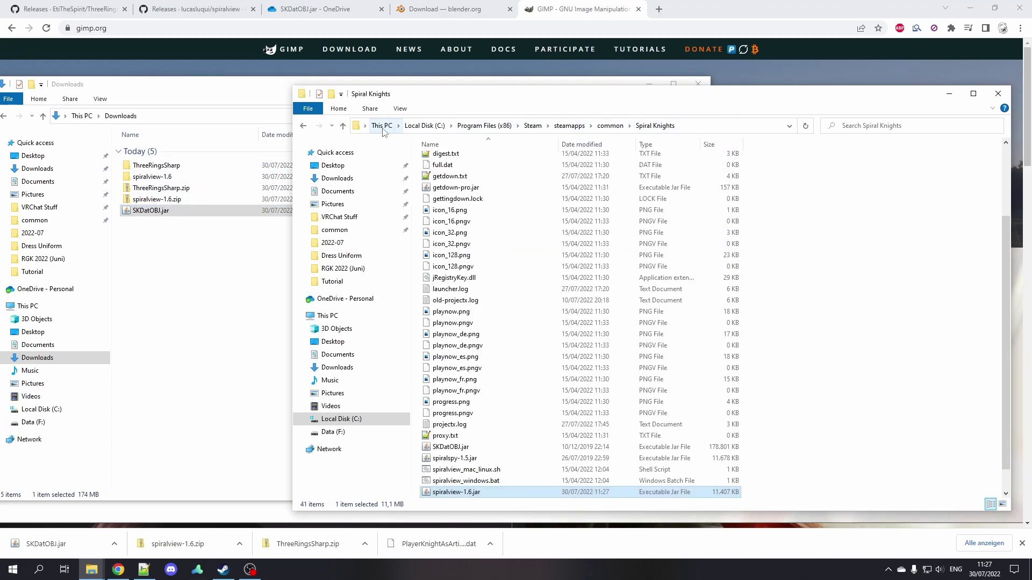
pyautogui.moveTo(151, 210); pyautogui.dragTo(679, 325)
pyautogui.click(497, 199)
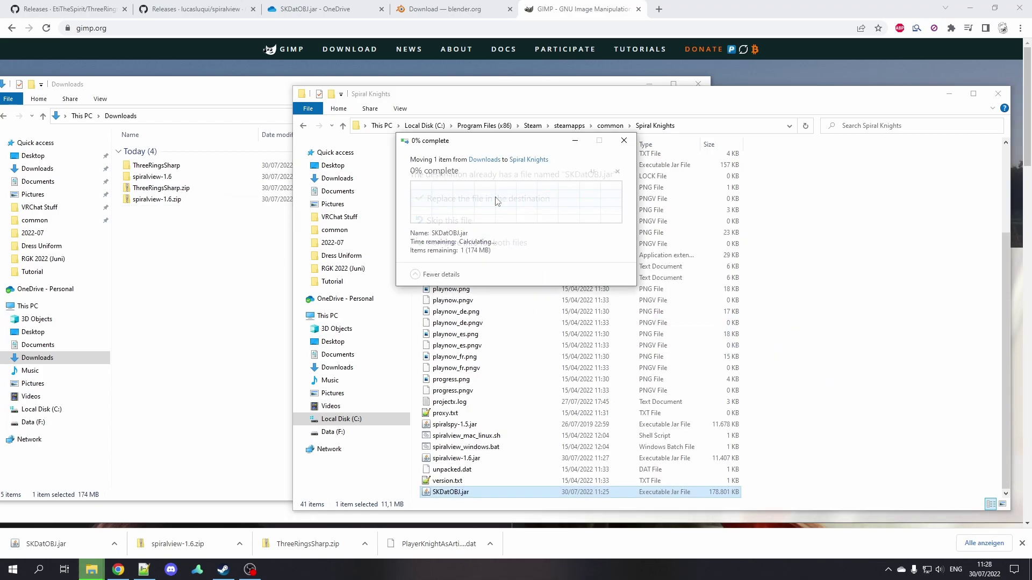
# Launch SKAnimatorTools.exe from the ThreeRingsSharp folder in Downloads.
pyautogui.click(176, 168)
pyautogui.doubleClick(177, 164)
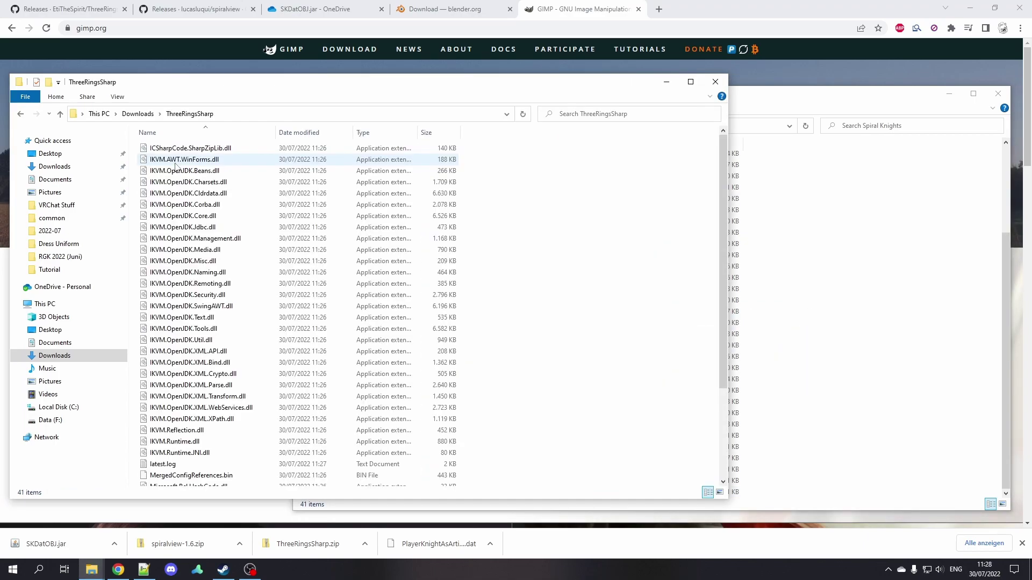
pyautogui.scroll(-4, 183, 446)
pyautogui.click(182, 447)
pyautogui.doubleClick(179, 447)
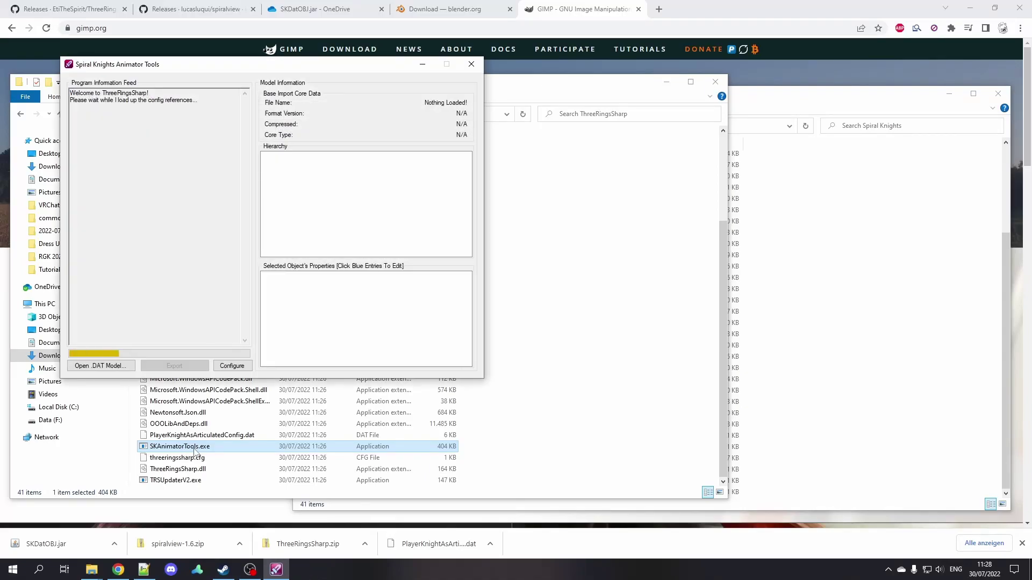
# Load modelset_brandish.dat from the rsrc/item/weapon/sword/calibur folder as the model.
pyautogui.click(105, 366)
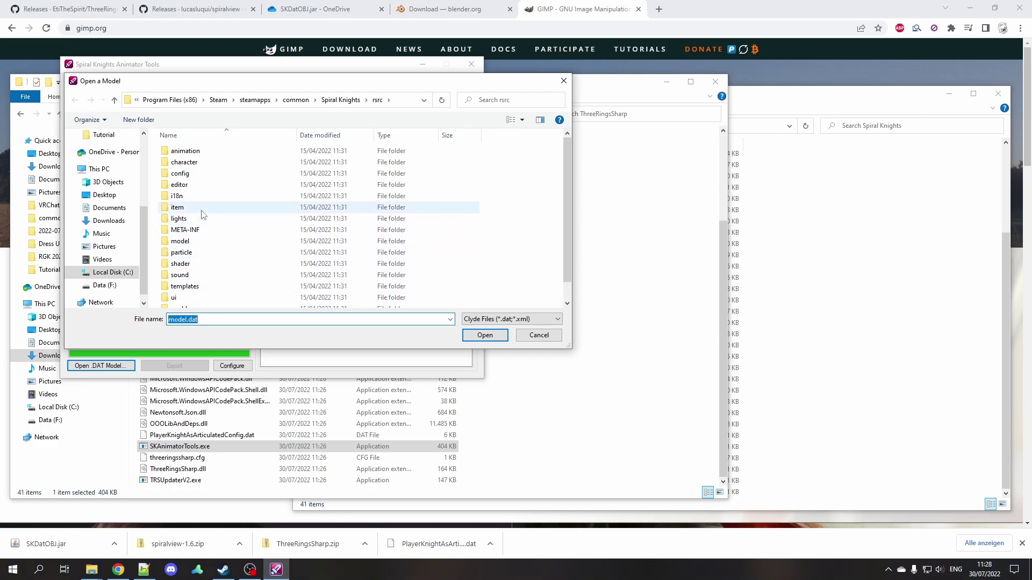
pyautogui.doubleClick(180, 207)
pyautogui.doubleClick(194, 218)
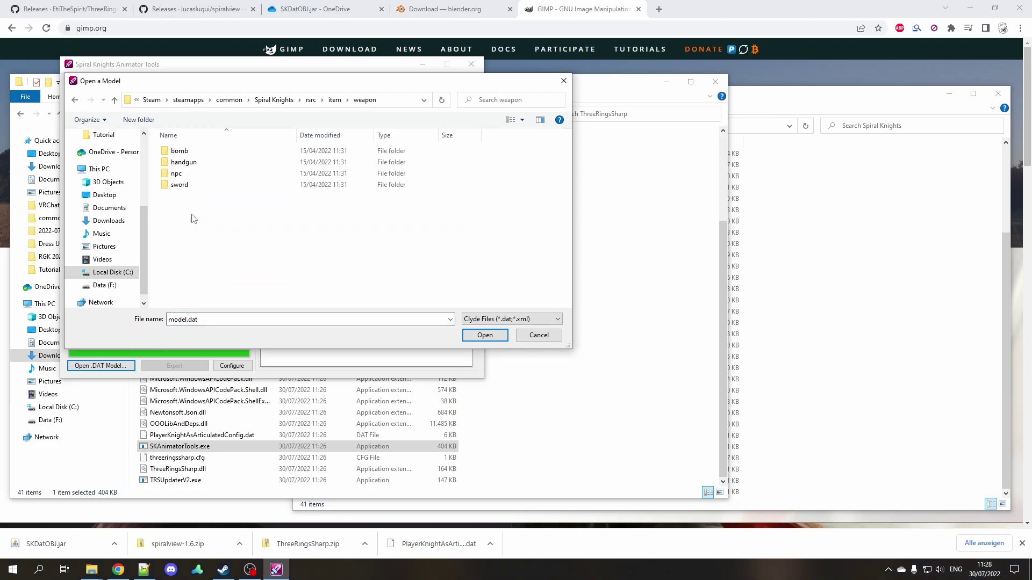
pyautogui.doubleClick(191, 187)
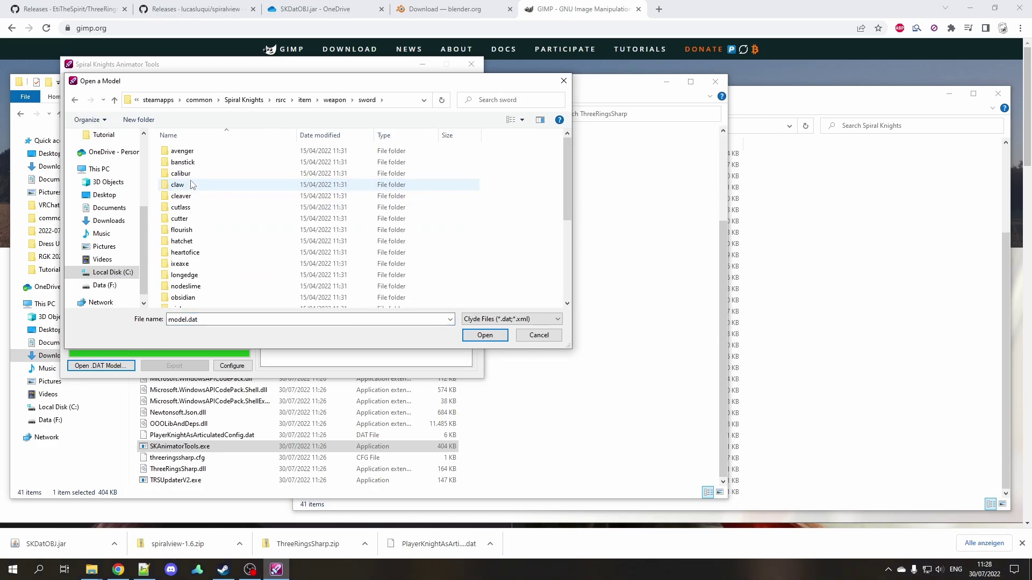
pyautogui.doubleClick(180, 173)
pyautogui.click(204, 184)
pyautogui.moveTo(563, 190); pyautogui.dragTo(565, 266)
pyautogui.click(234, 291)
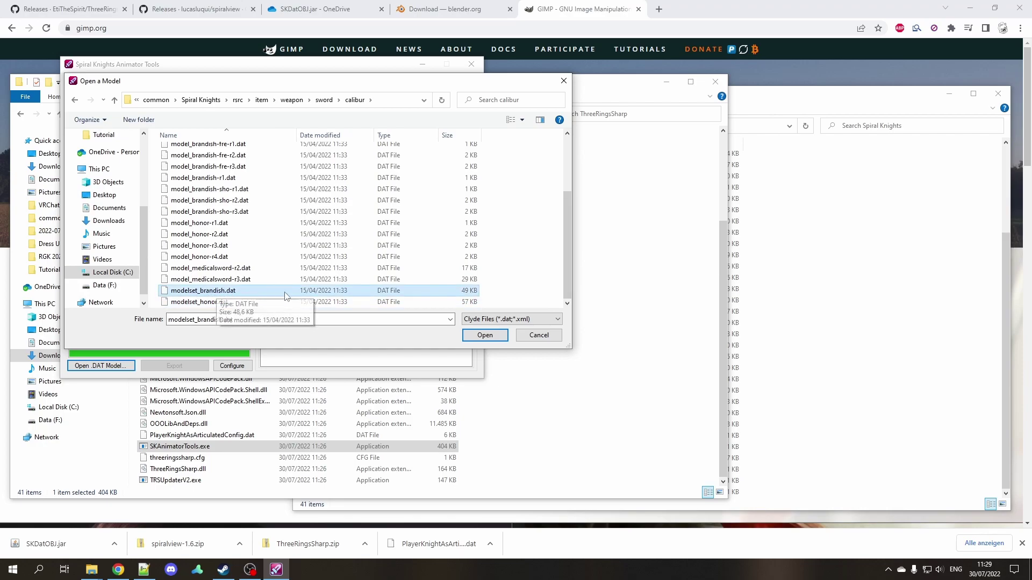
pyautogui.click(484, 334)
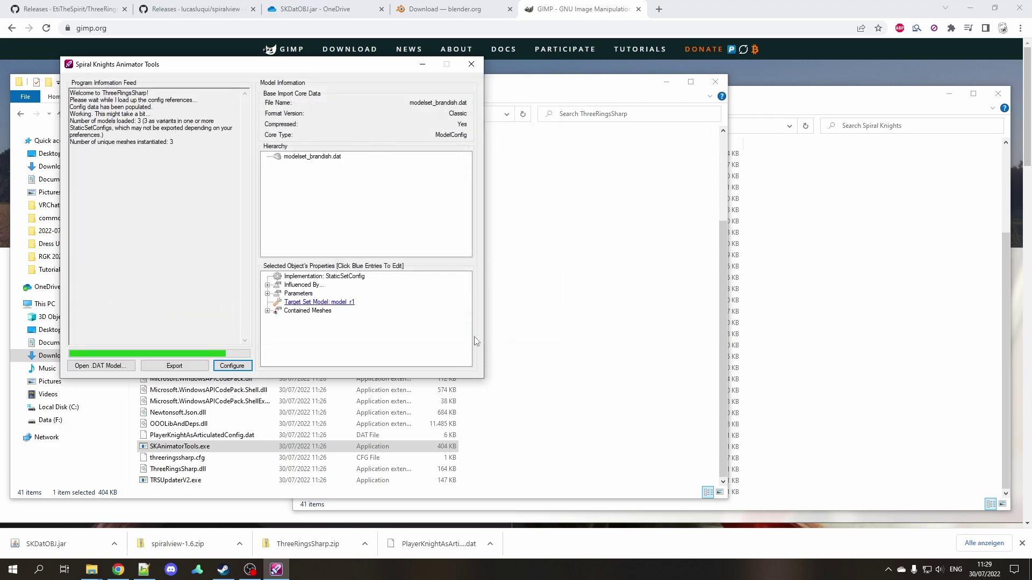
# Change the model set's Target Set Model to model_r3.
pyautogui.click(338, 304)
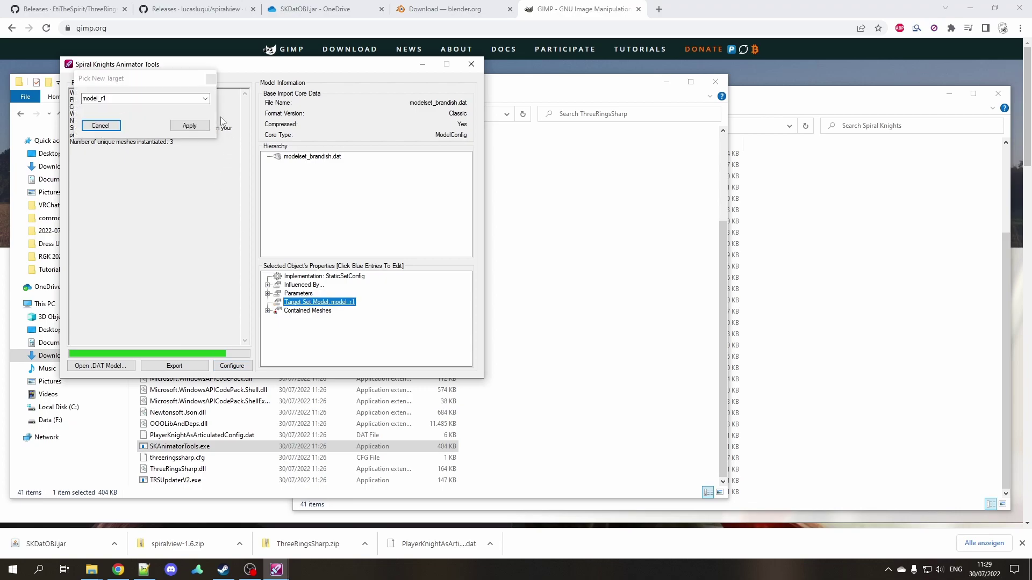
pyautogui.click(205, 99)
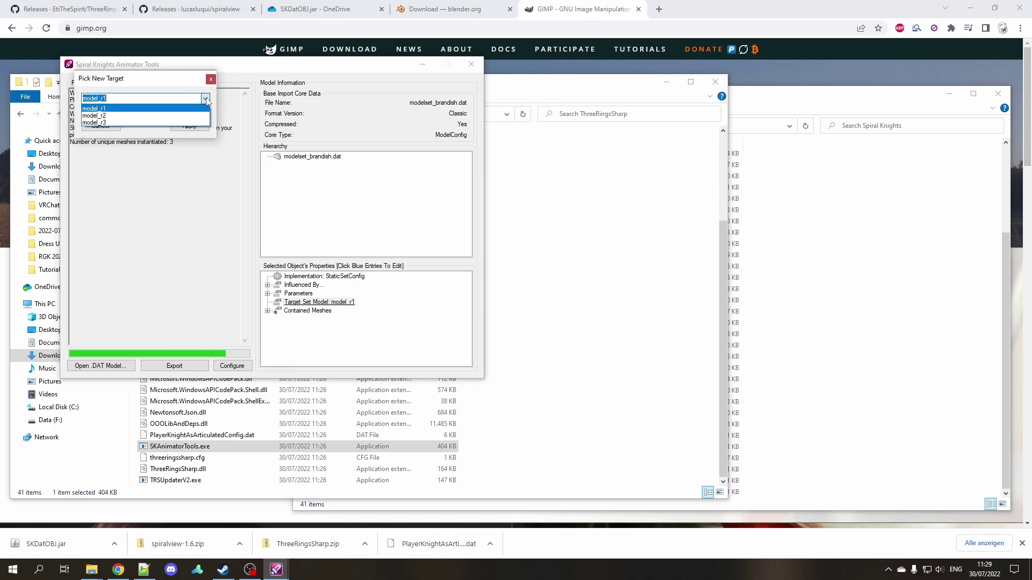
pyautogui.click(134, 109)
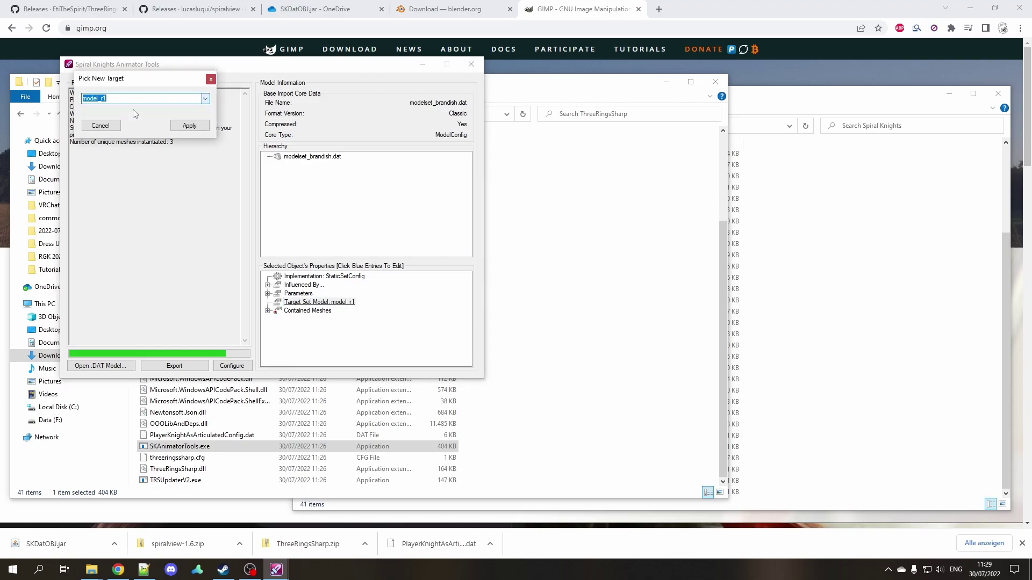
pyautogui.click(206, 100)
pyautogui.click(156, 115)
pyautogui.click(205, 99)
pyautogui.click(108, 122)
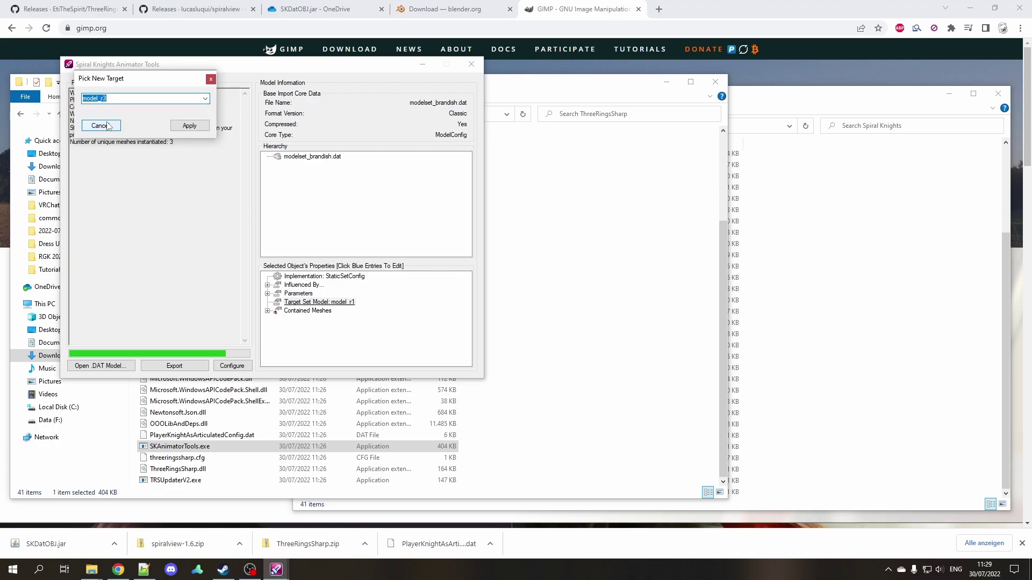
pyautogui.click(183, 126)
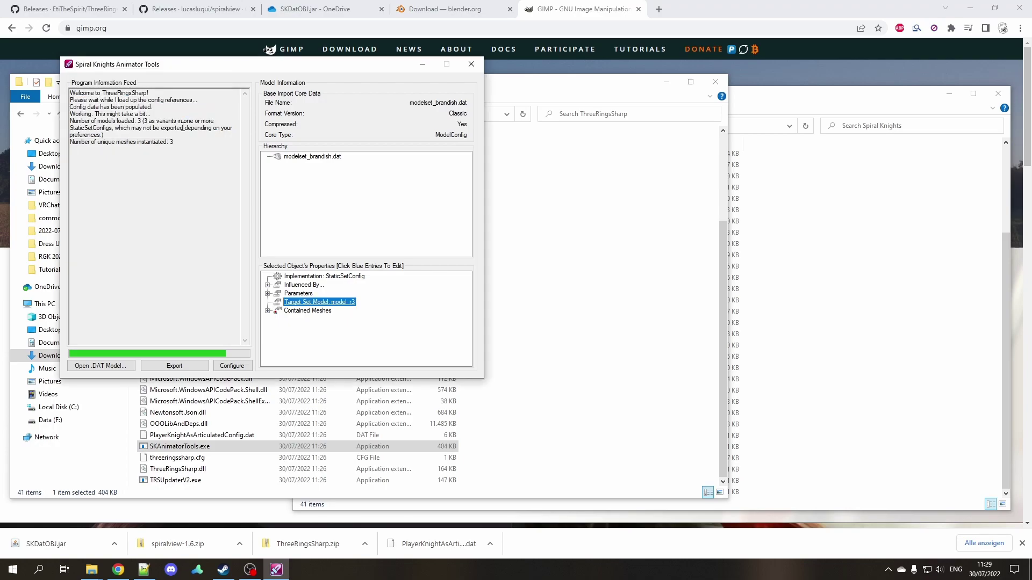
# Export the model to the Tutorial folder as a glTF 2.0 Binary named Voltedge, without including all StaticSetConfig variants.
pyautogui.click(188, 365)
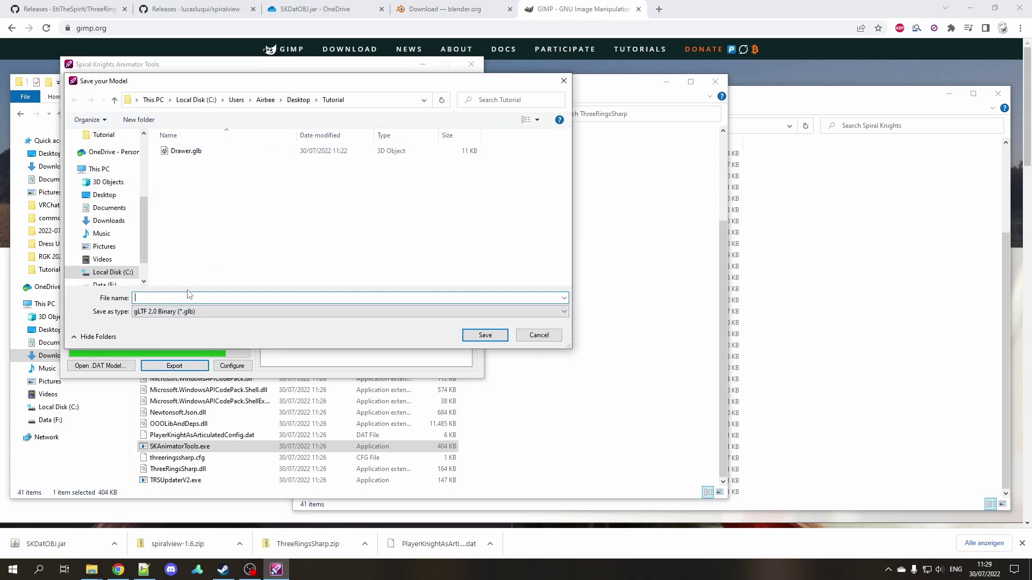
pyautogui.write('Voltedge')
pyautogui.click(470, 334)
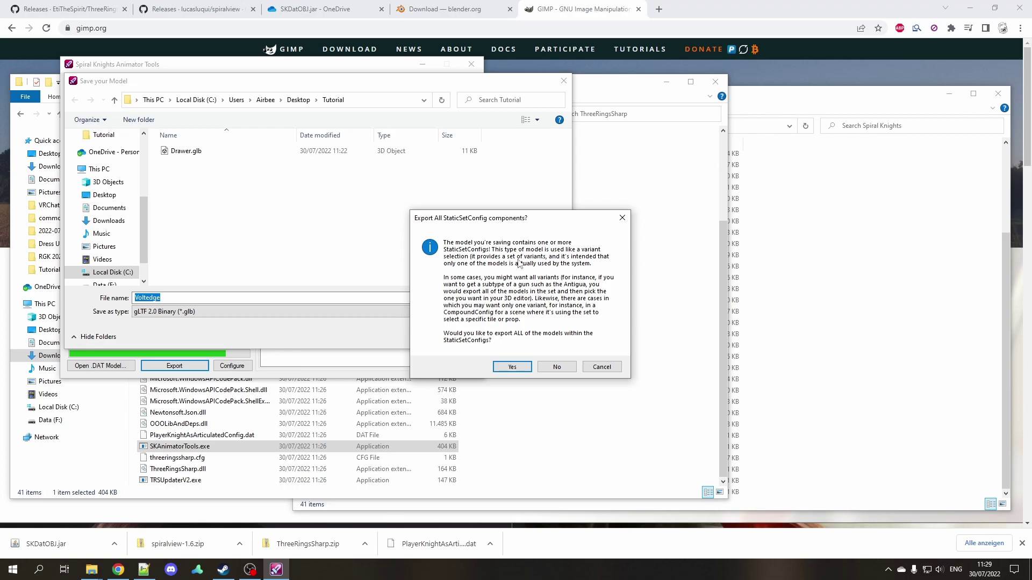
pyautogui.click(555, 367)
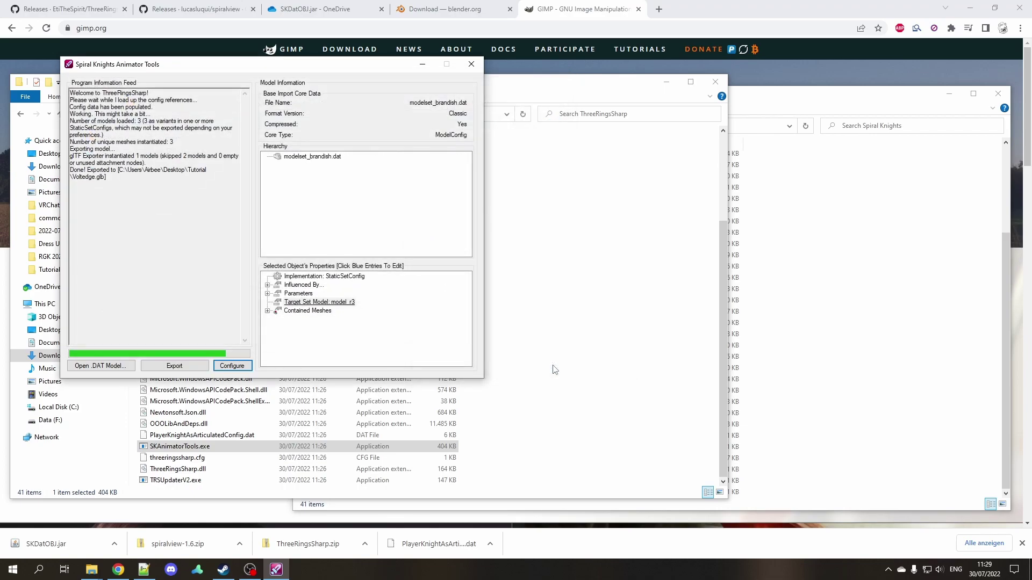
# Launch Blender and delete all the default objects from the new scene.
pyautogui.press('super')
pyautogui.write('blender')
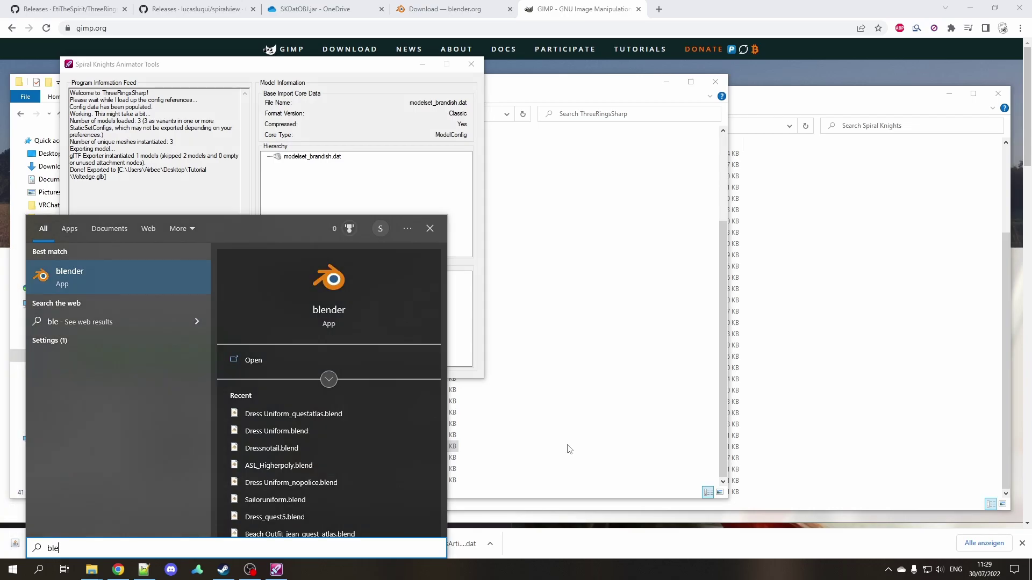
pyautogui.press('Return')
pyautogui.click(234, 351)
pyautogui.press('a')
pyautogui.press('Delete')
# Import Voltedge.glb from the Tutorial folder as a glTF 2.0 model.
pyautogui.click(24, 19)
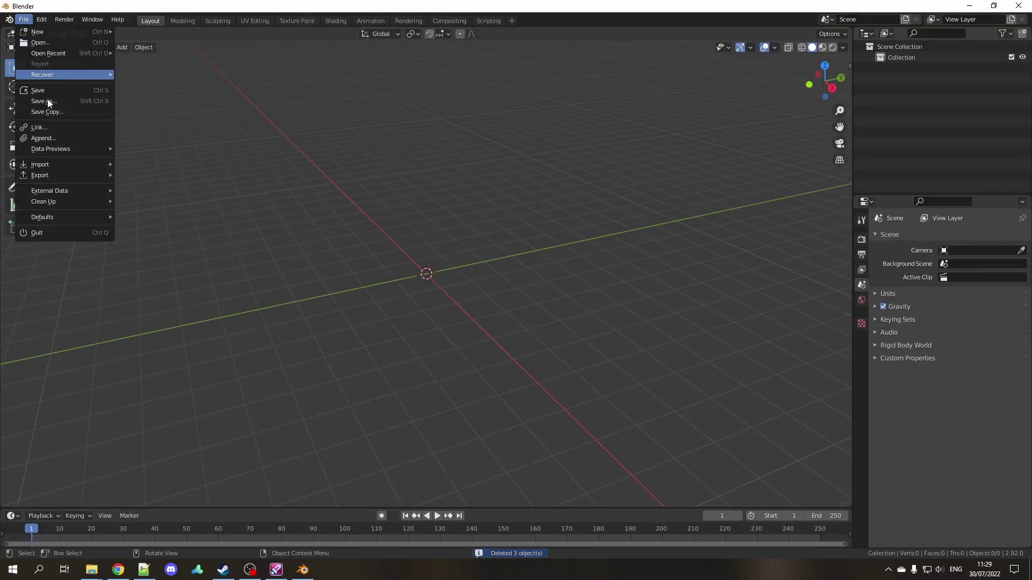
pyautogui.moveTo(54, 165)
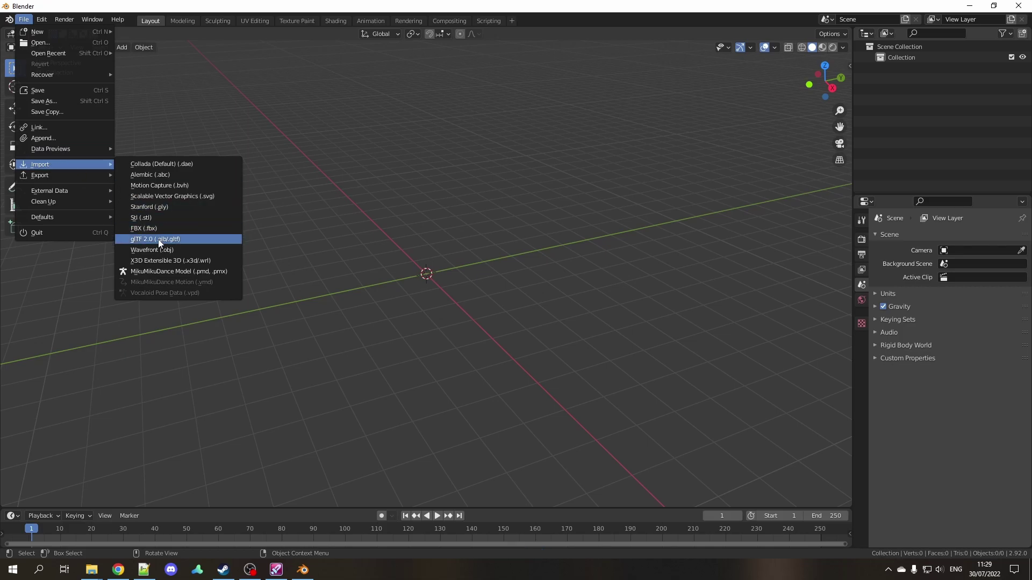
pyautogui.click(158, 239)
pyautogui.click(265, 384)
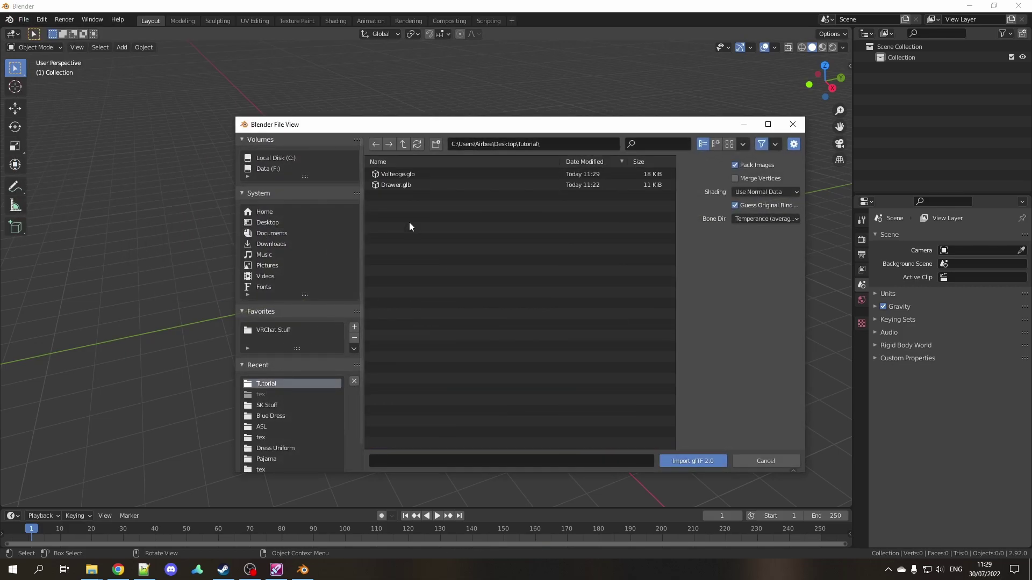
pyautogui.doubleClick(398, 174)
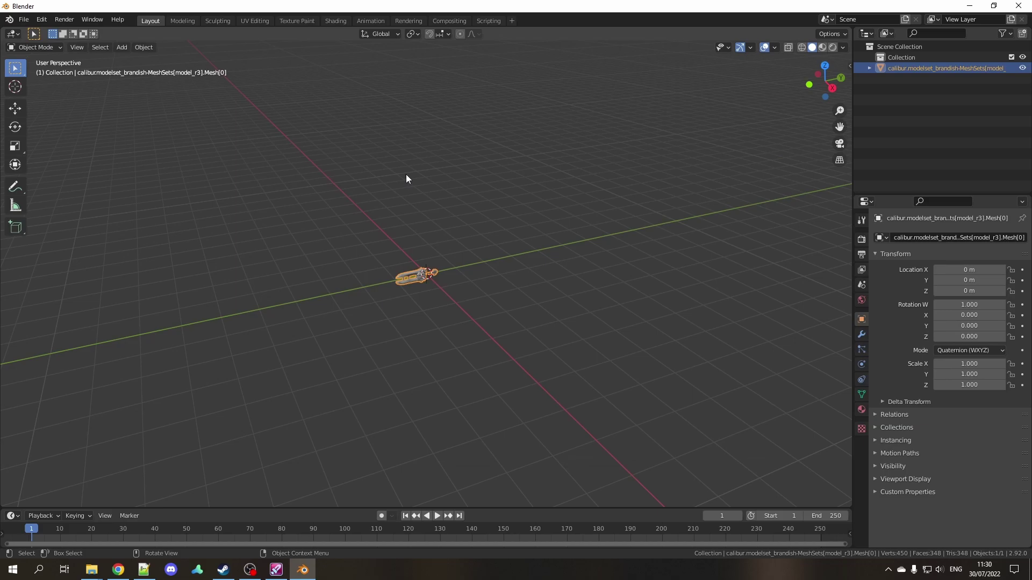
# Set the solid viewport shading to flat lighting for viewing the imported sword.
pyautogui.moveTo(433, 224); pyautogui.dragTo(456, 212, button='middle')
pyautogui.scroll(3, 456, 212)
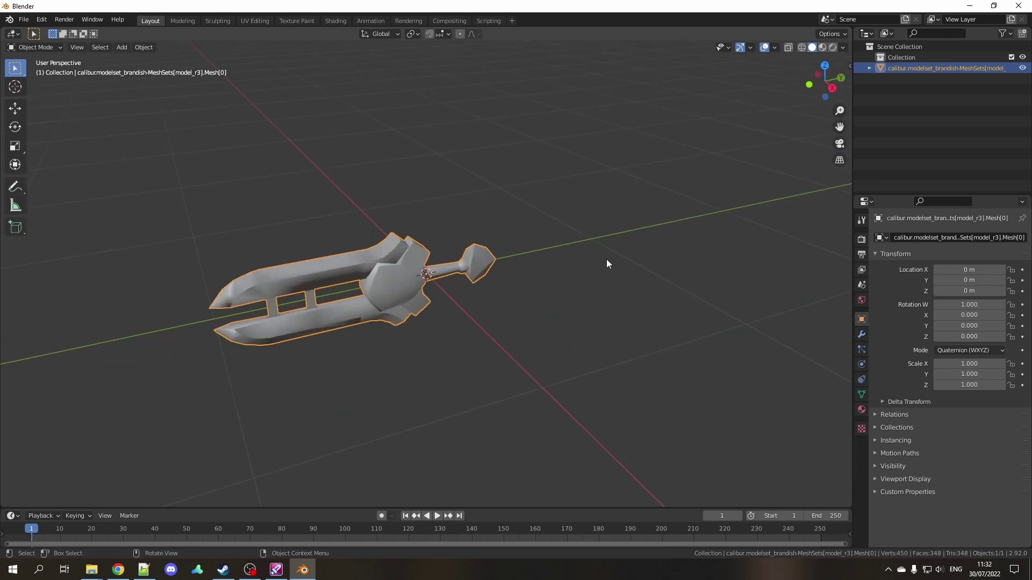
pyautogui.click(842, 48)
pyautogui.click(886, 99)
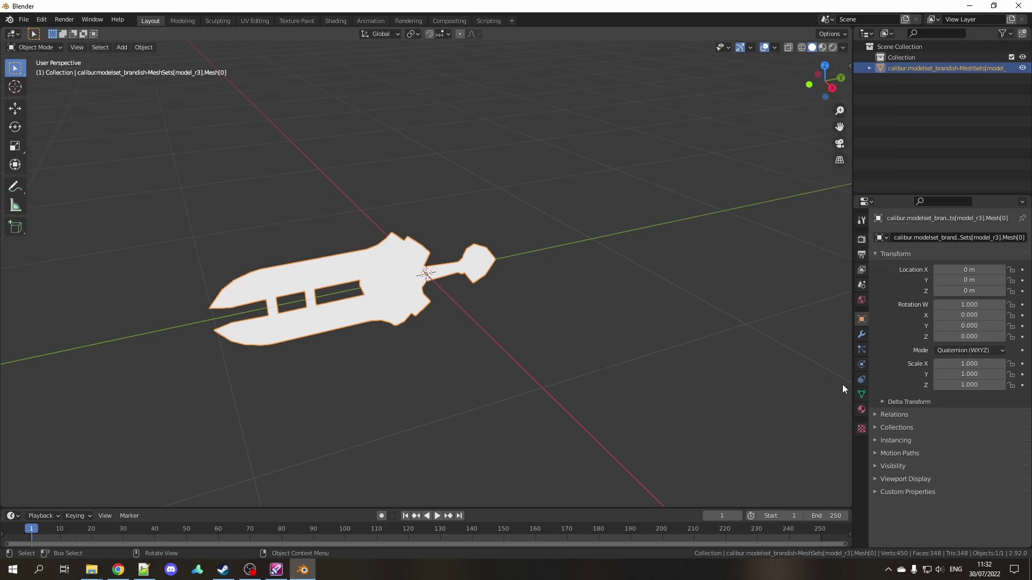
# Open the material properties of the imported sword mesh.
pyautogui.moveTo(562, 302); pyautogui.dragTo(774, 346, button='middle')
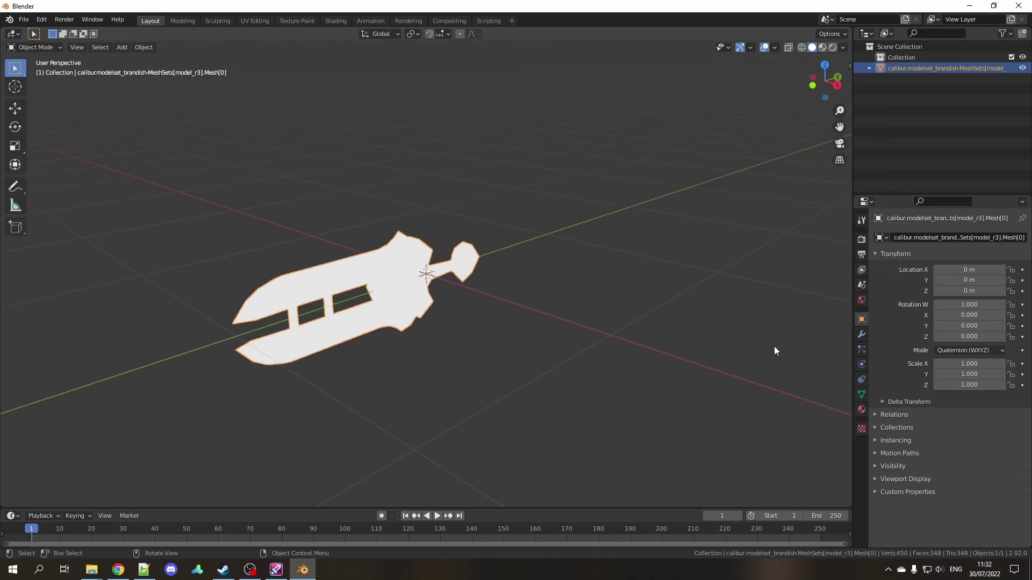
pyautogui.click(861, 334)
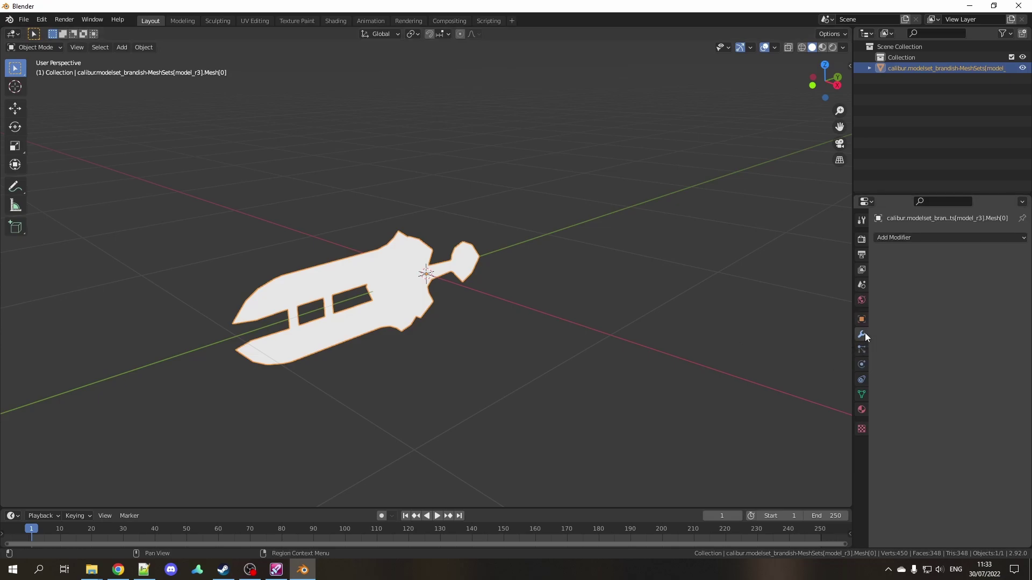
pyautogui.click(861, 409)
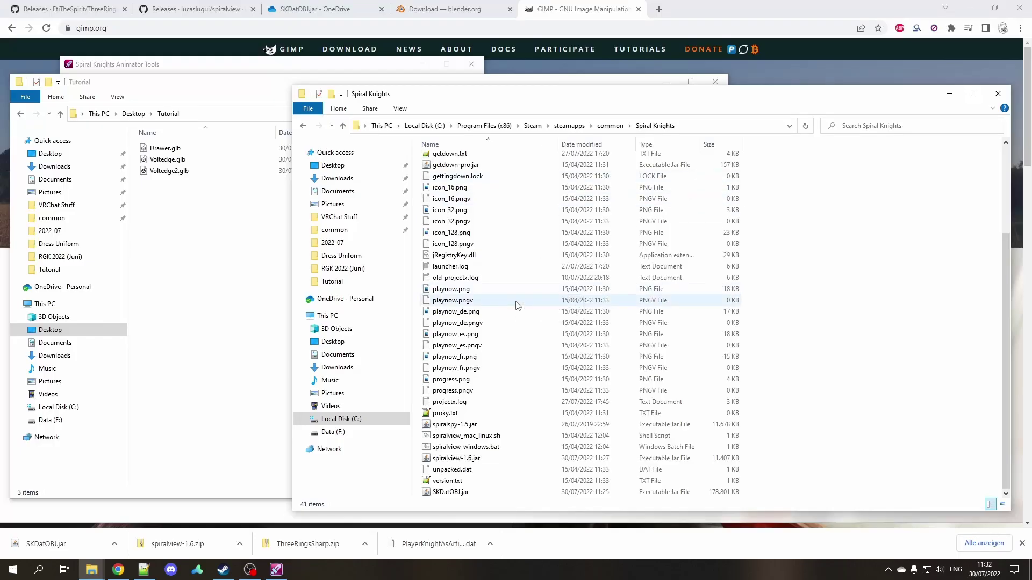
# In File Explorer, put brandish_sho-r3.png from the rsrc/item/weapon/sword/calibur folder into the Tutorial folder on the Desktop.
pyautogui.scroll(5, 518, 299)
pyautogui.doubleClick(445, 220)
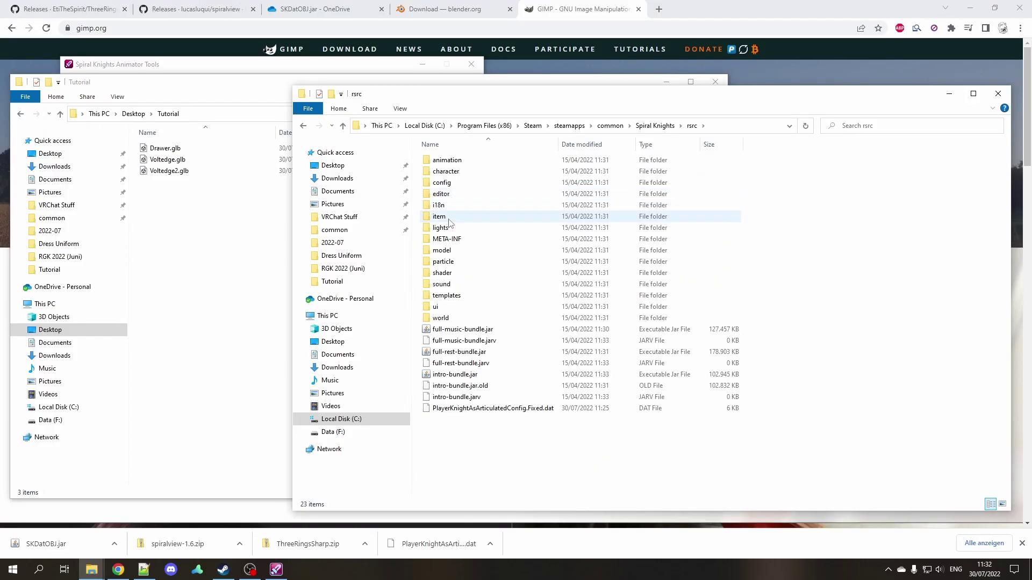
pyautogui.doubleClick(449, 219)
pyautogui.doubleClick(451, 217)
pyautogui.click(445, 194)
pyautogui.doubleClick(446, 194)
pyautogui.doubleClick(446, 194)
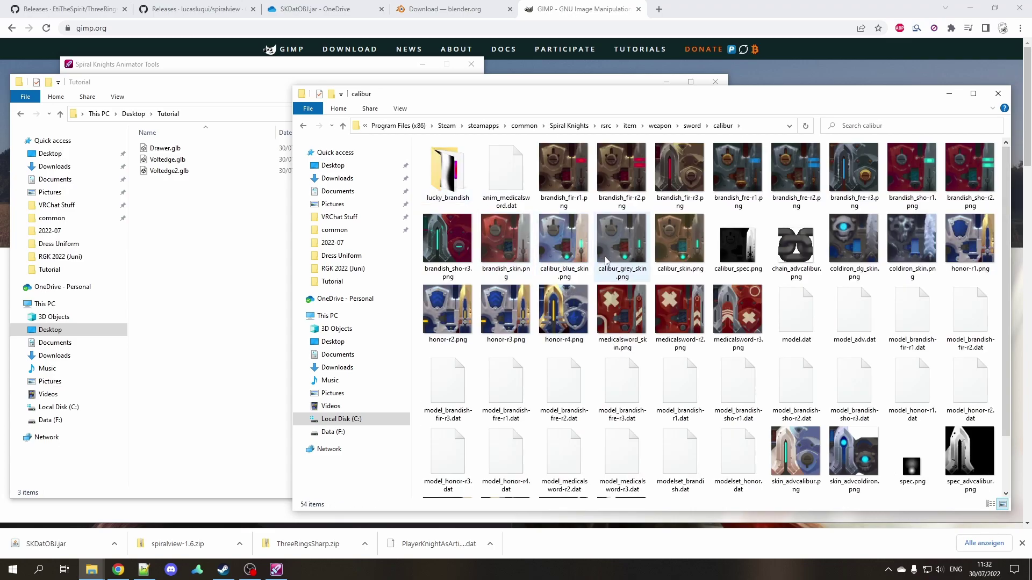
pyautogui.click(451, 250)
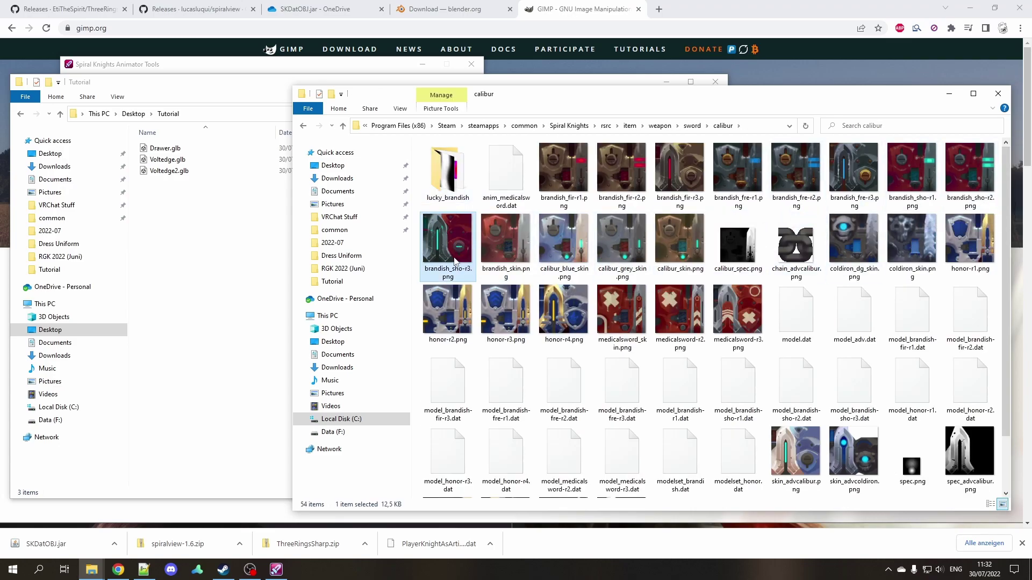
pyautogui.moveTo(454, 262); pyautogui.dragTo(253, 256)
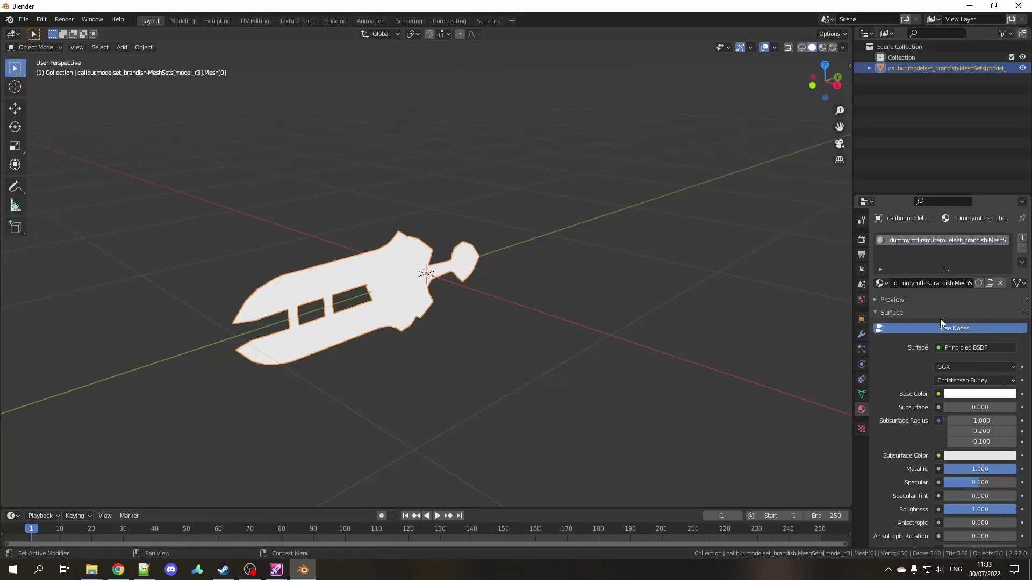
# Give the sword material's Base Color an image texture using brandish_sho-r3.png from the Tutorial folder.
pyautogui.click(939, 394)
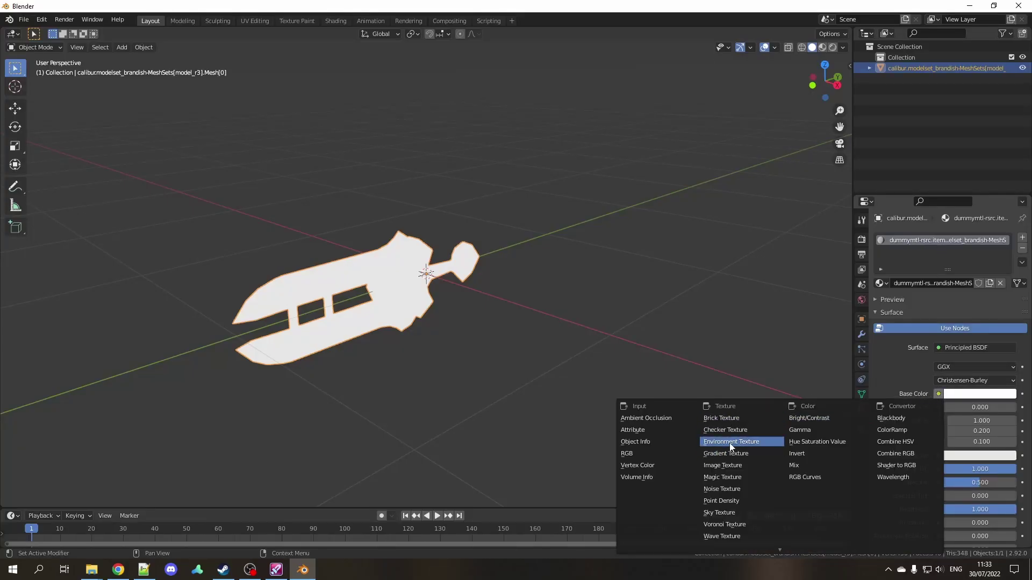
pyautogui.click(723, 465)
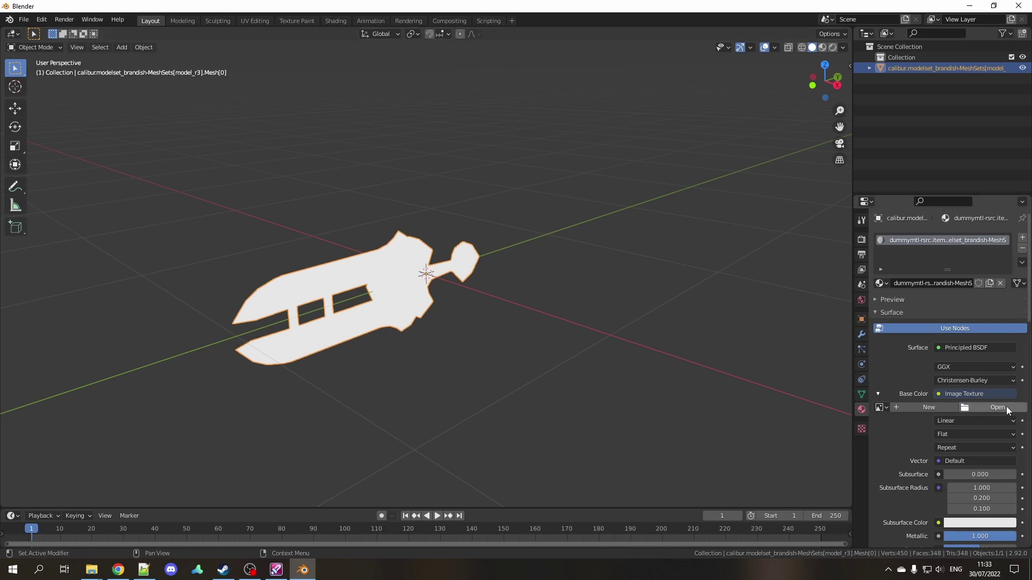
pyautogui.click(1004, 407)
pyautogui.click(274, 383)
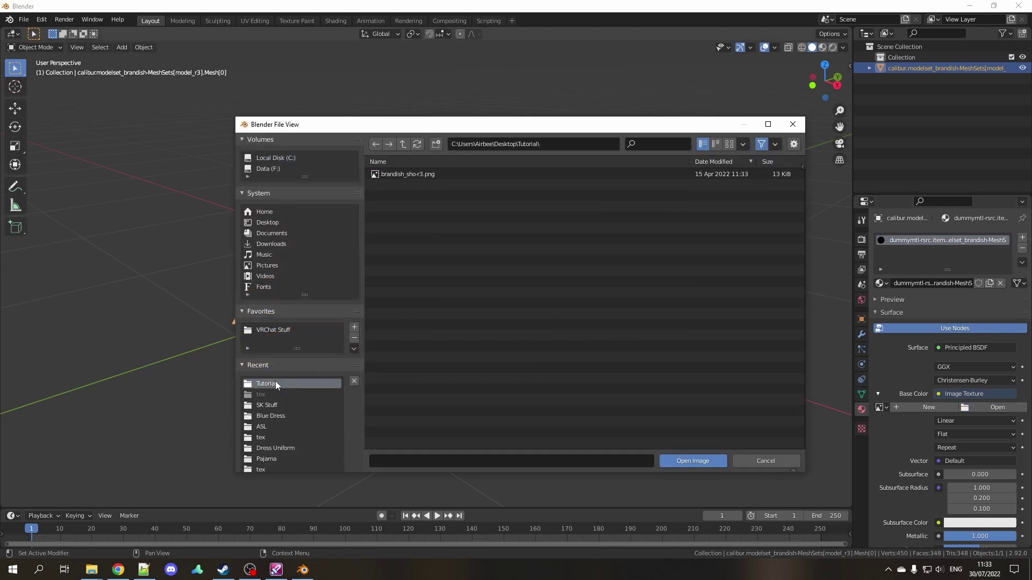
pyautogui.doubleClick(424, 176)
# Examine the textured sword from another angle and check its UV layout in the UV Editing workspace.
pyautogui.moveTo(418, 236); pyautogui.dragTo(389, 161, button='middle')
pyautogui.click(257, 21)
pyautogui.scroll(6, 227, 265)
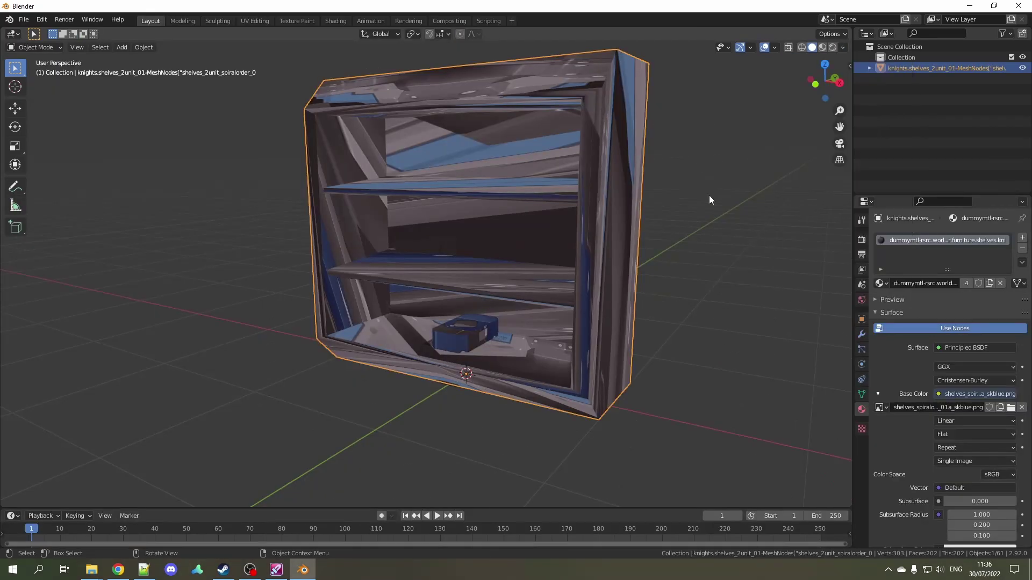
# Examine the glTF-imported shelf's distorted texture and its full UV layout over the texture in the UV Editing workspace.
pyautogui.moveTo(708, 195); pyautogui.dragTo(586, 221, button='middle')
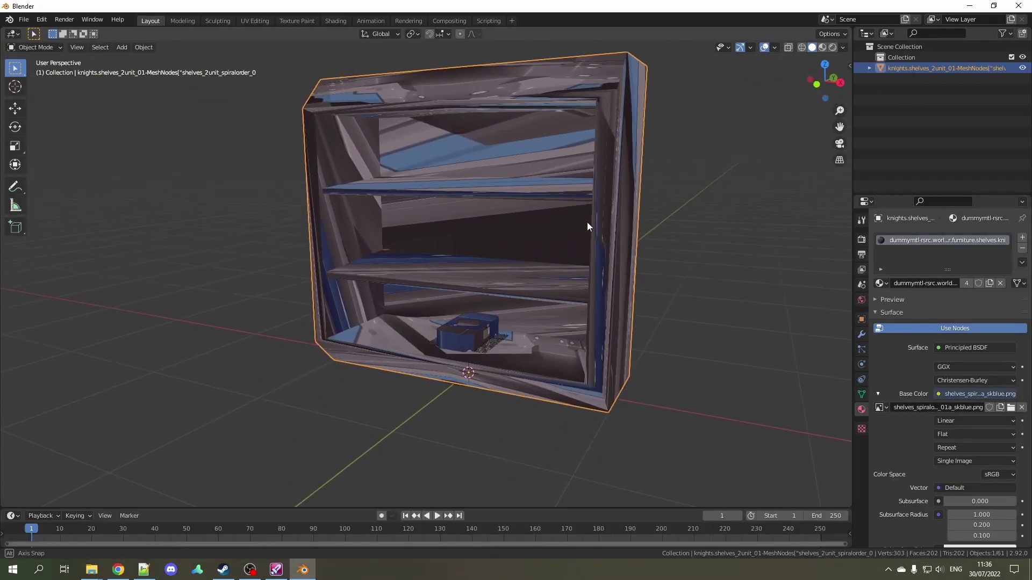
pyautogui.click(261, 19)
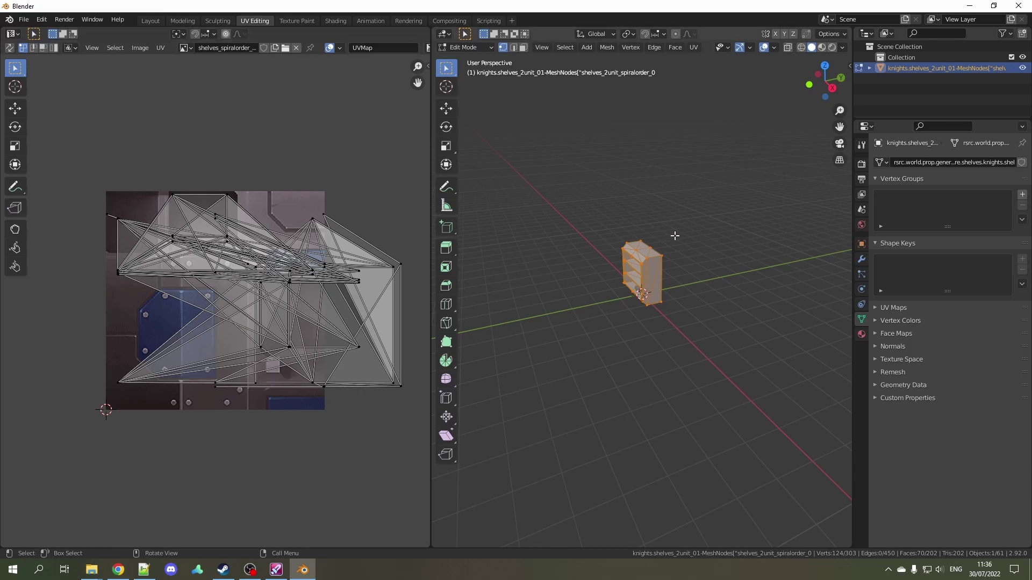
pyautogui.scroll(3, 537, 296)
pyautogui.press('a')
pyautogui.hotkey('alt', 'a')
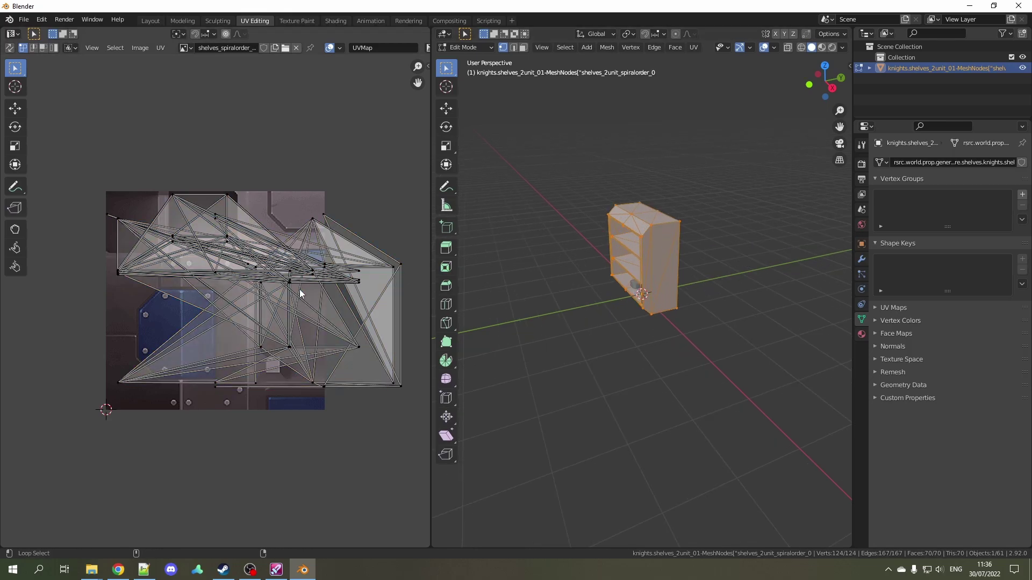
pyautogui.moveTo(601, 252); pyautogui.dragTo(720, 256, button='middle')
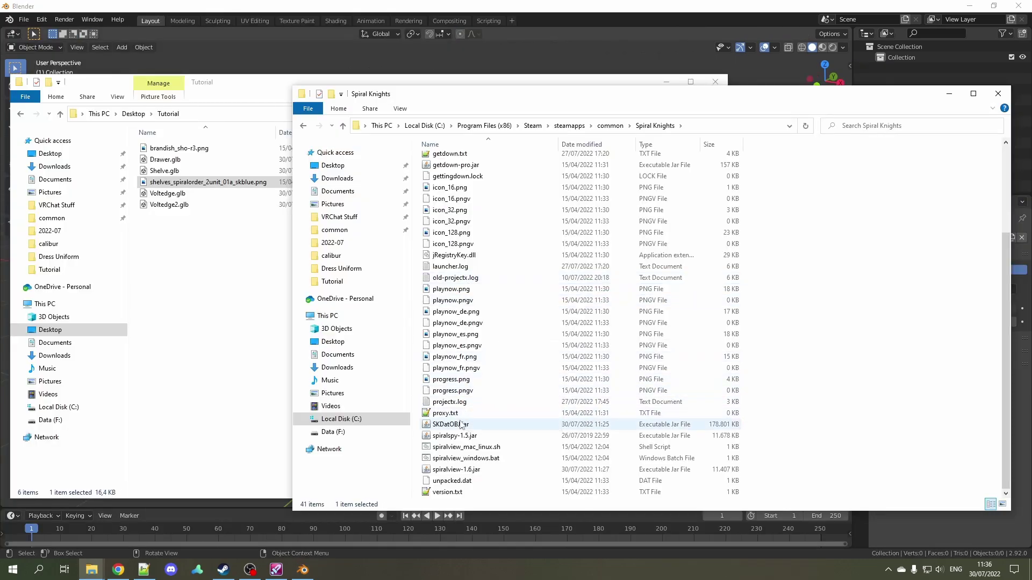
# Launch SKDatOBJ.jar from the Spiral Knights folder and load shelves_2unit_01.dat from the knights folder within the generic props.
pyautogui.doubleClick(463, 424)
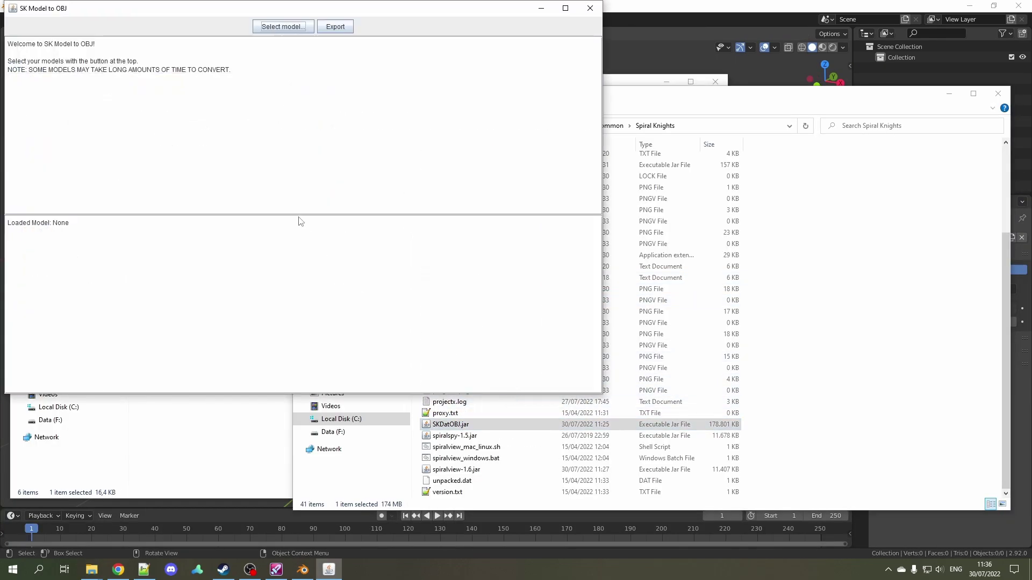
pyautogui.click(286, 28)
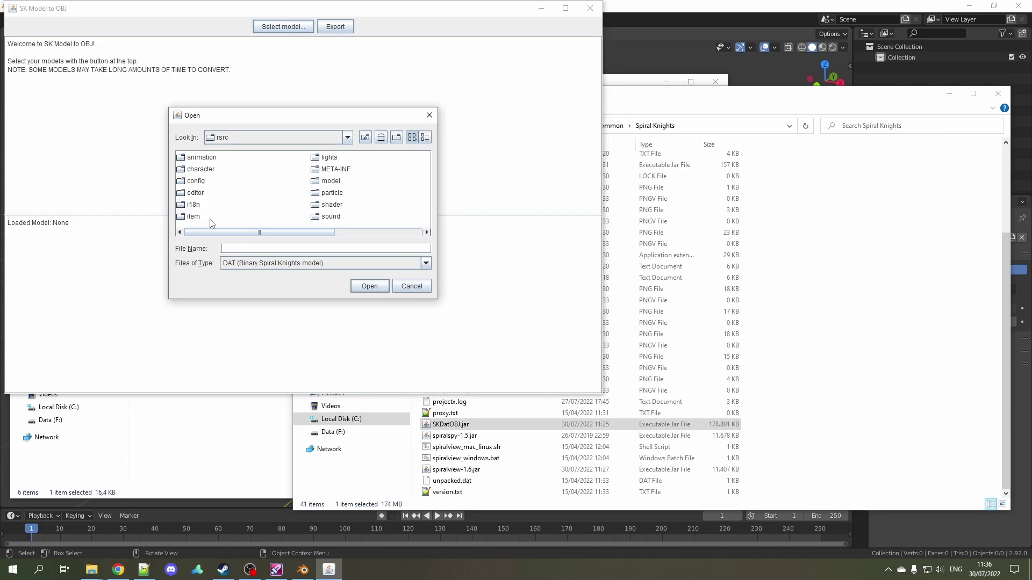
pyautogui.doubleClick(339, 193)
pyautogui.doubleClick(226, 192)
pyautogui.doubleClick(269, 182)
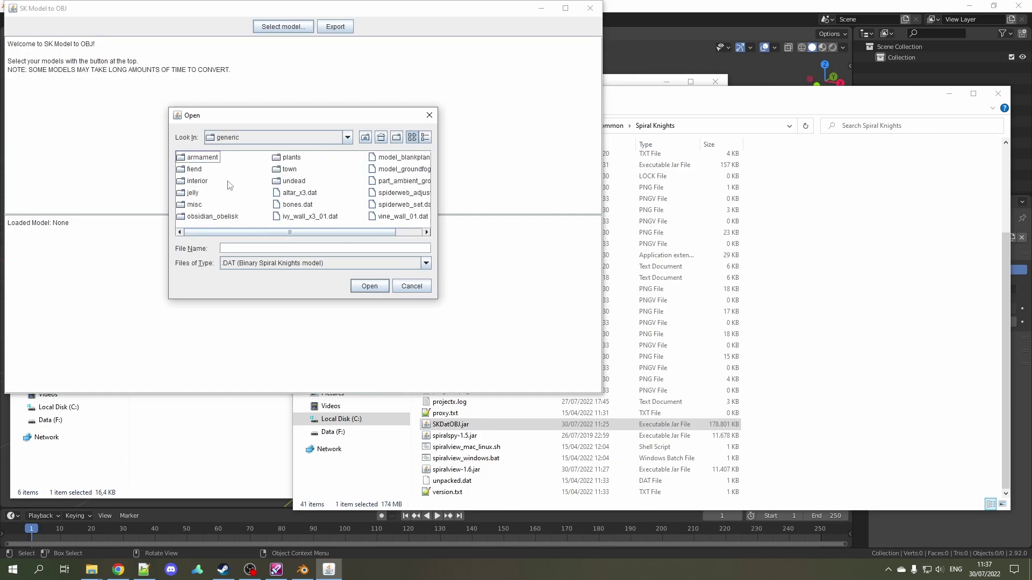
pyautogui.doubleClick(239, 181)
pyautogui.doubleClick(199, 191)
pyautogui.doubleClick(269, 180)
pyautogui.doubleClick(208, 157)
pyautogui.click(208, 160)
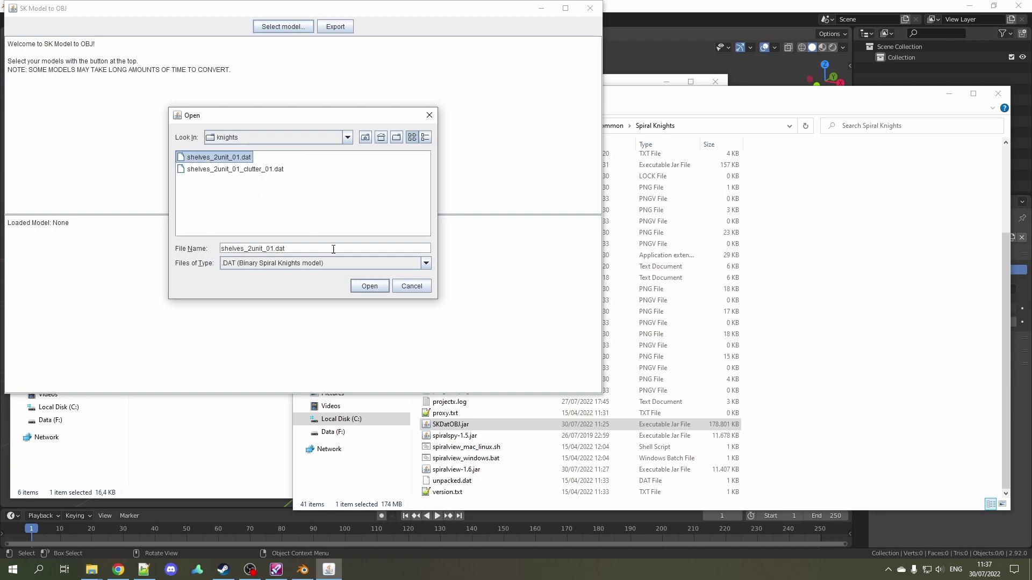
pyautogui.click(369, 286)
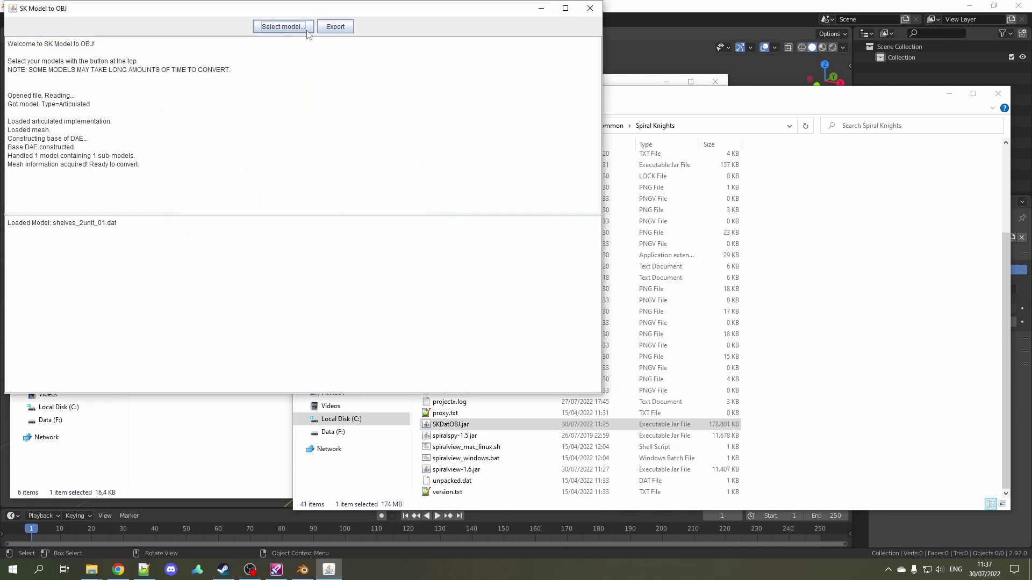
# Export the loaded shelf as a Collada DAE into the Tutorial folder on the Desktop.
pyautogui.click(333, 27)
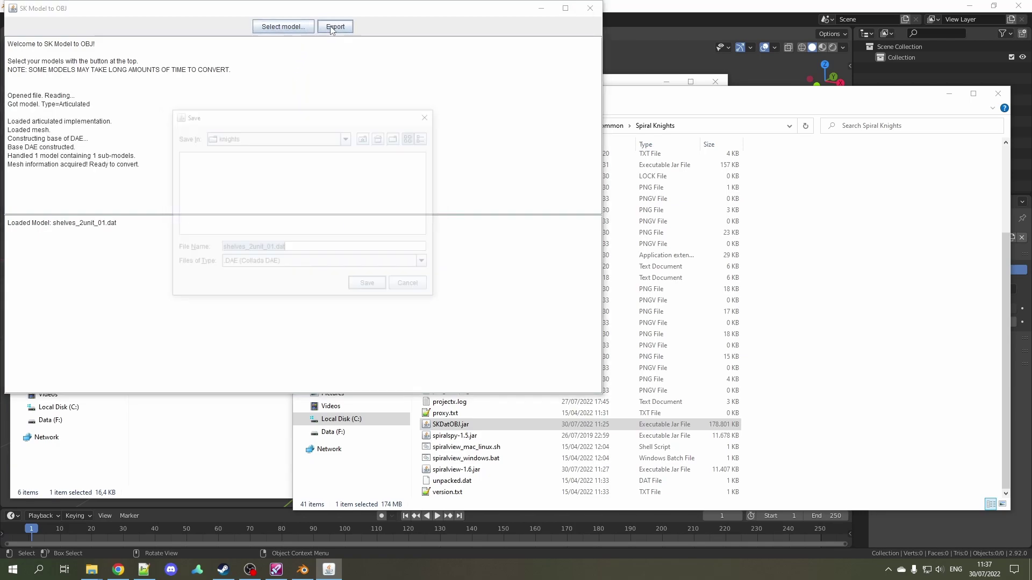
pyautogui.click(380, 137)
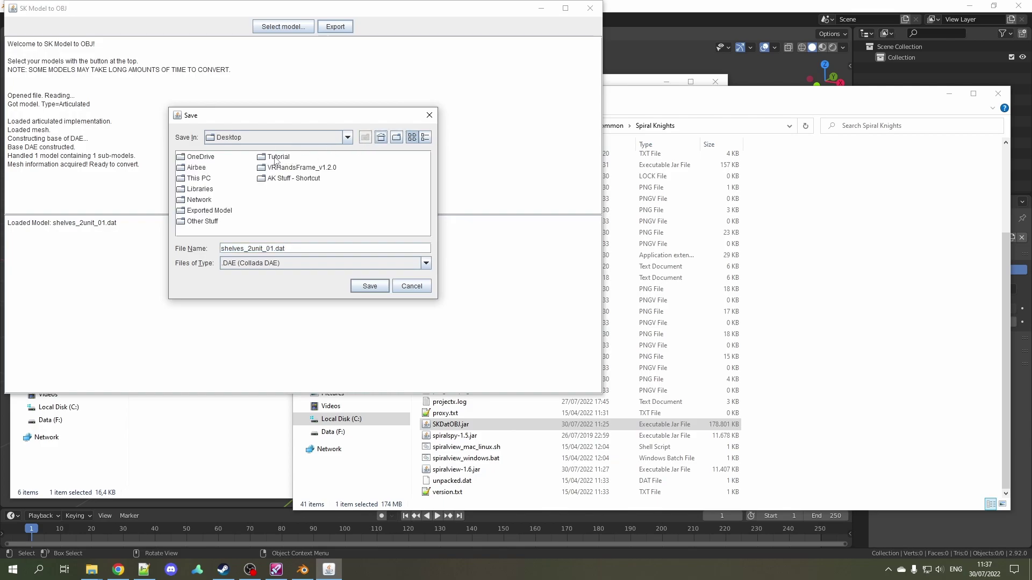
pyautogui.doubleClick(276, 158)
pyautogui.click(368, 287)
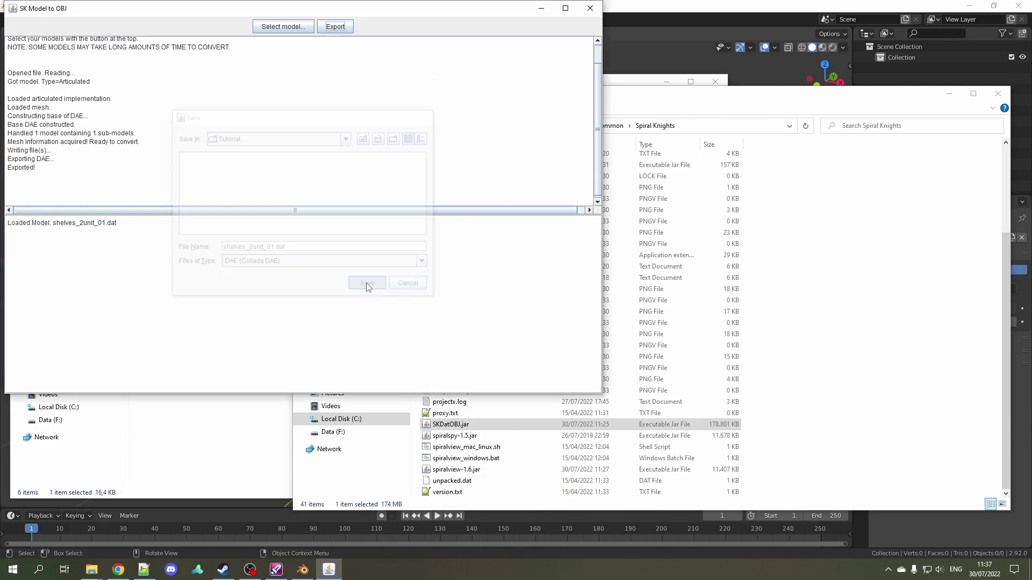
# In File Explorer, open the Exported Model folder inside Tutorial and check the exported DAE file.
pyautogui.click(183, 477)
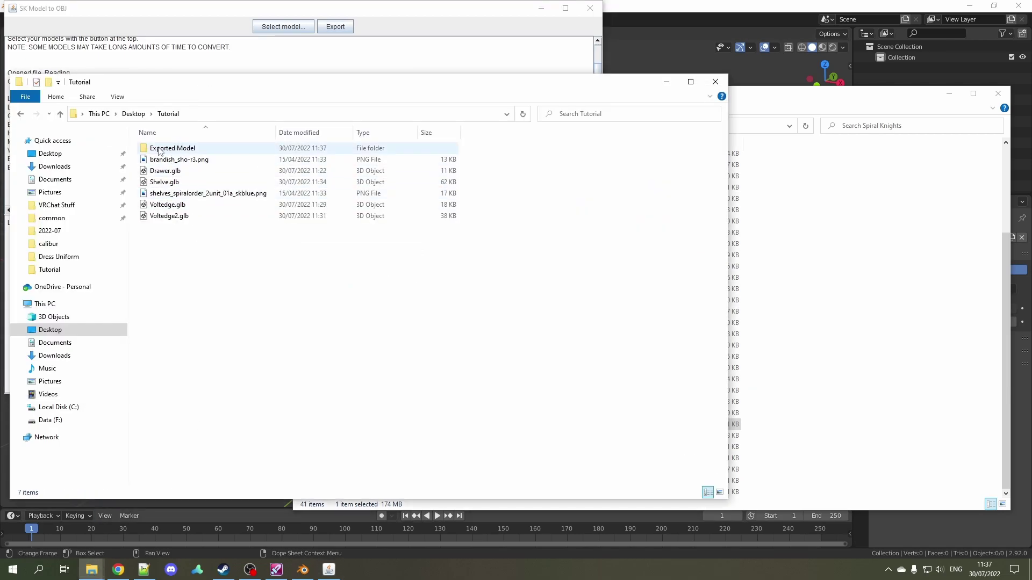
pyautogui.click(194, 151)
pyautogui.doubleClick(199, 151)
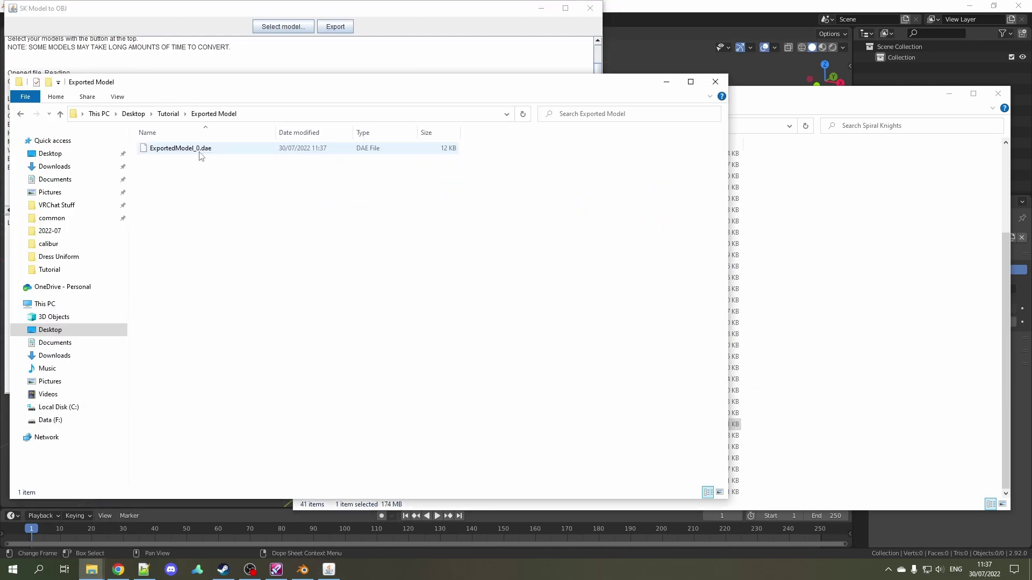
pyautogui.click(162, 153)
# Switch to Blender and import ExportedModel_0.dae from the Tutorial folder's Exported Model subfolder as Collada.
pyautogui.hotkey('alt', 'Tab')
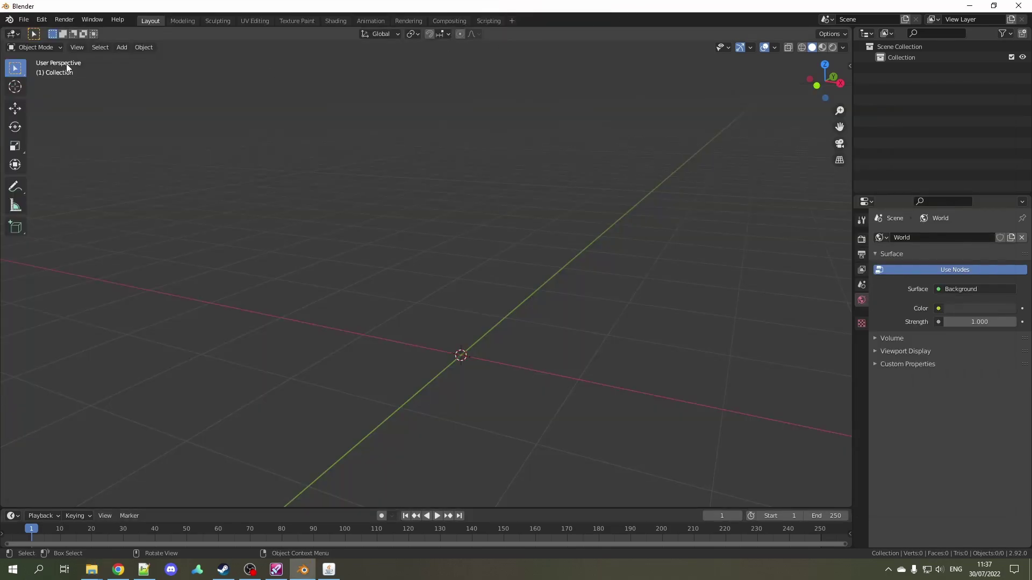
pyautogui.click(24, 19)
pyautogui.moveTo(44, 167)
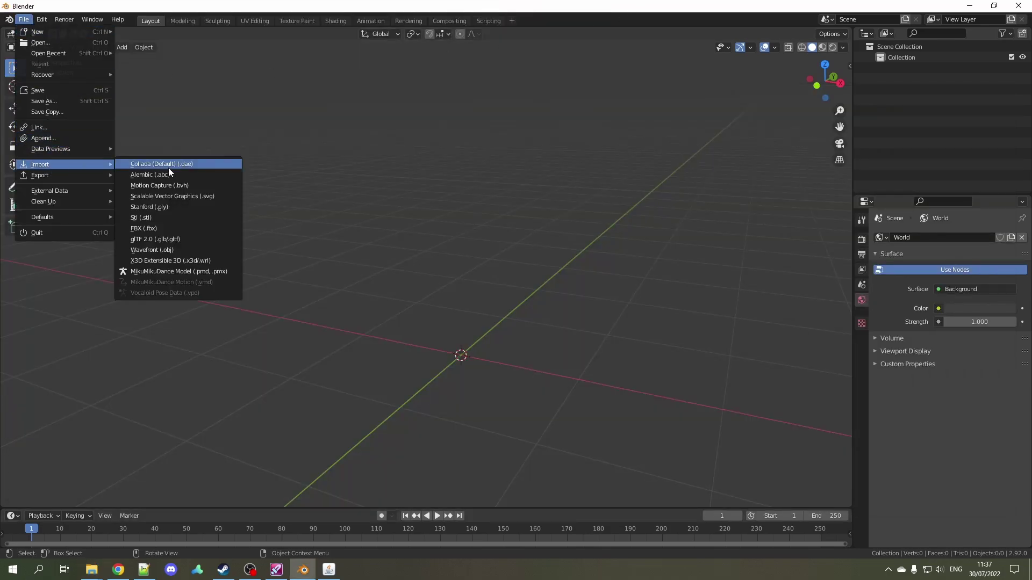
pyautogui.click(178, 167)
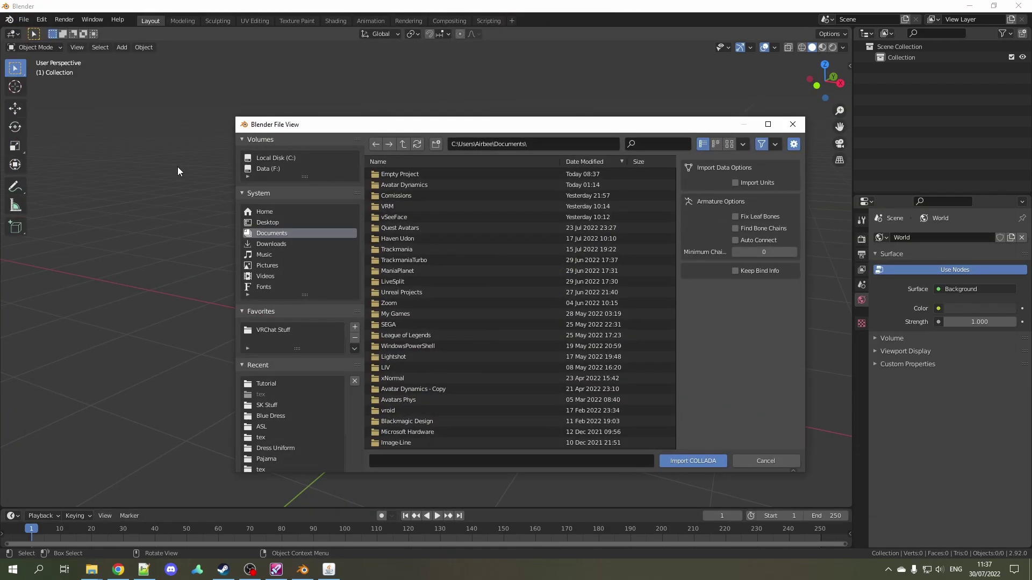
pyautogui.click(267, 387)
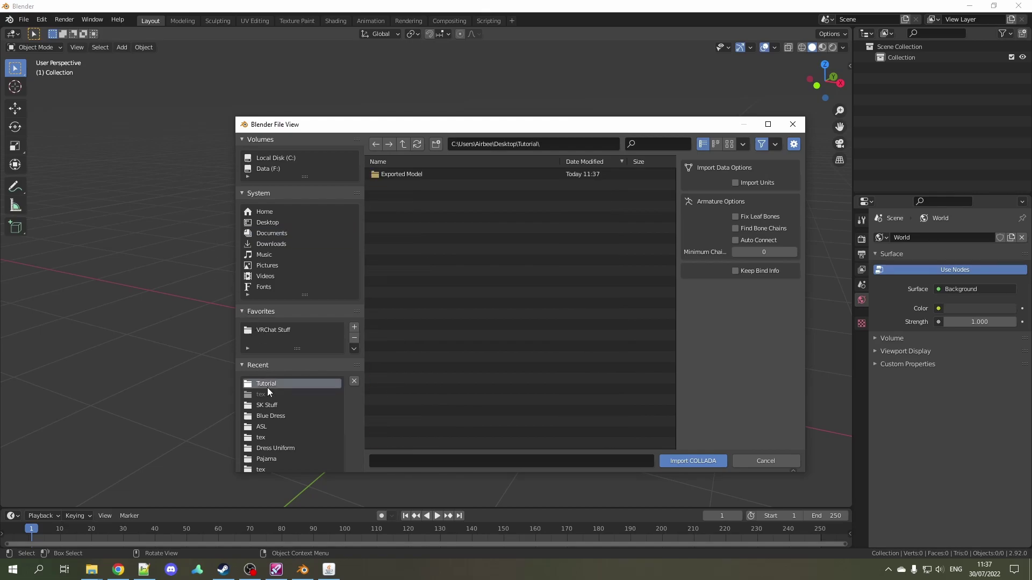
pyautogui.doubleClick(401, 173)
pyautogui.click(412, 174)
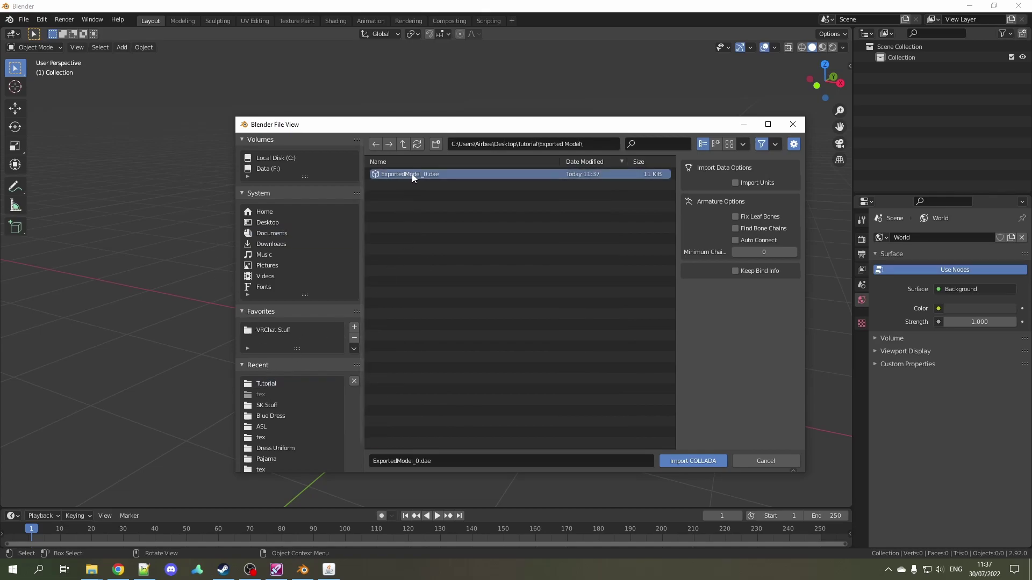
pyautogui.click(693, 460)
# Set the shelf material's surface to Principled BSDF and use shelves_spiralorder_2unit_01a_skblue.png as its Base Color image texture.
pyautogui.click(861, 409)
pyautogui.click(963, 347)
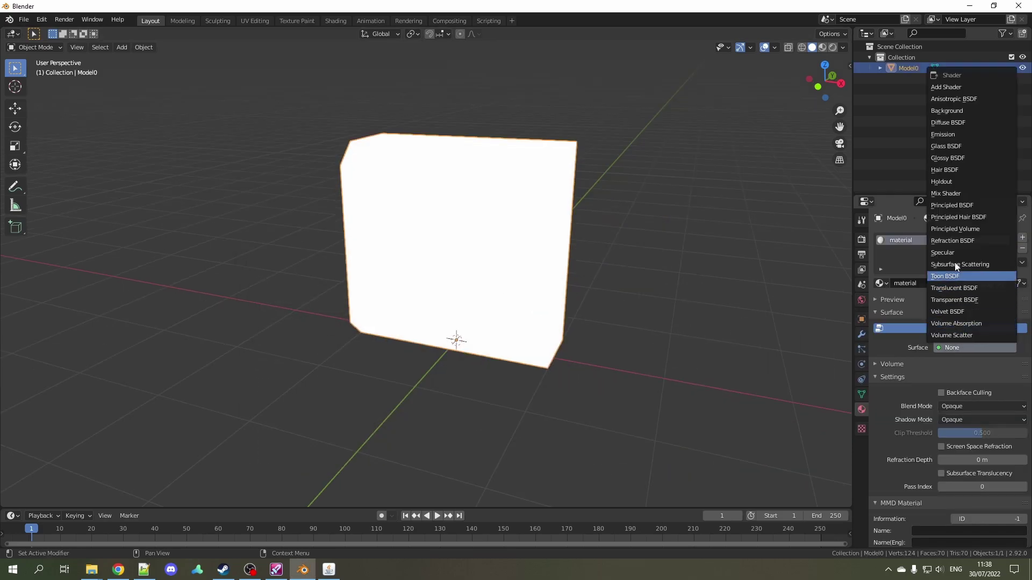
pyautogui.click(956, 206)
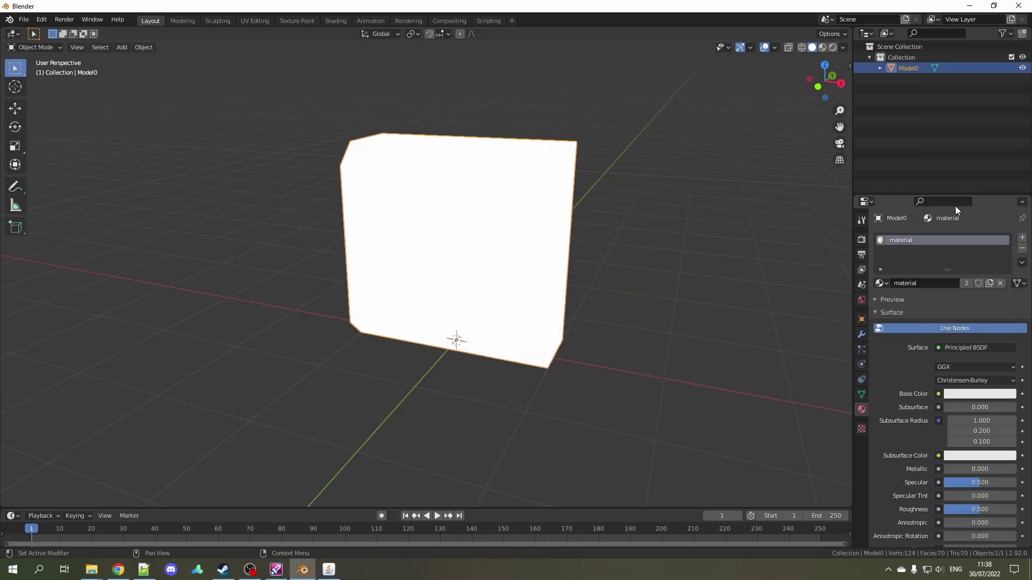
pyautogui.click(939, 393)
pyautogui.click(735, 465)
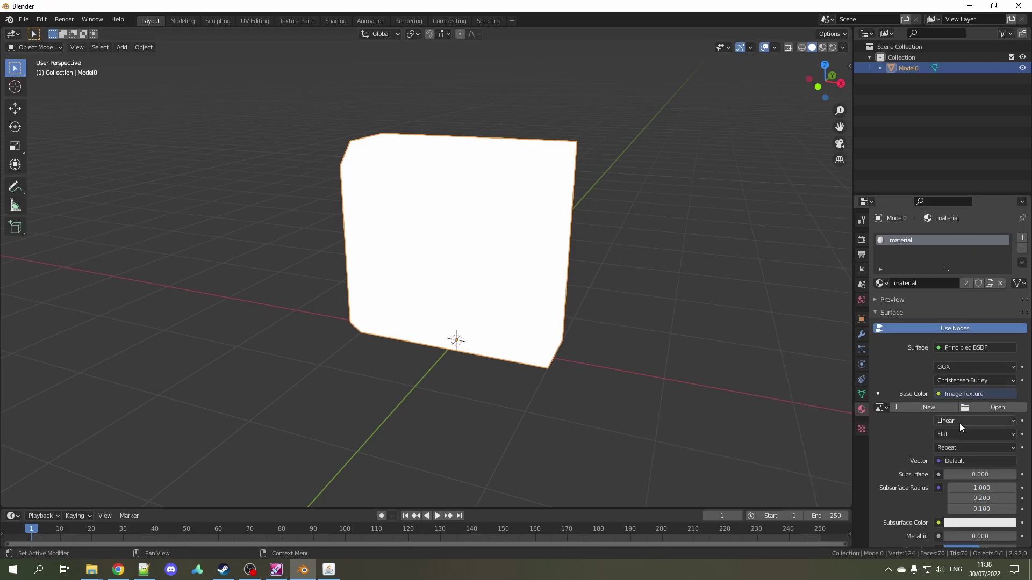
pyautogui.click(985, 408)
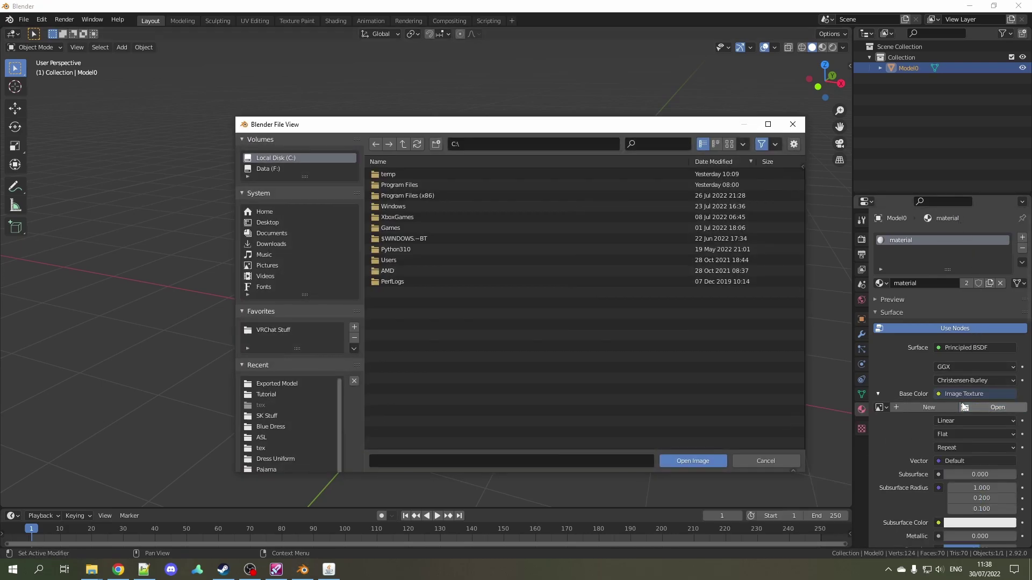
pyautogui.click(275, 395)
pyautogui.doubleClick(428, 185)
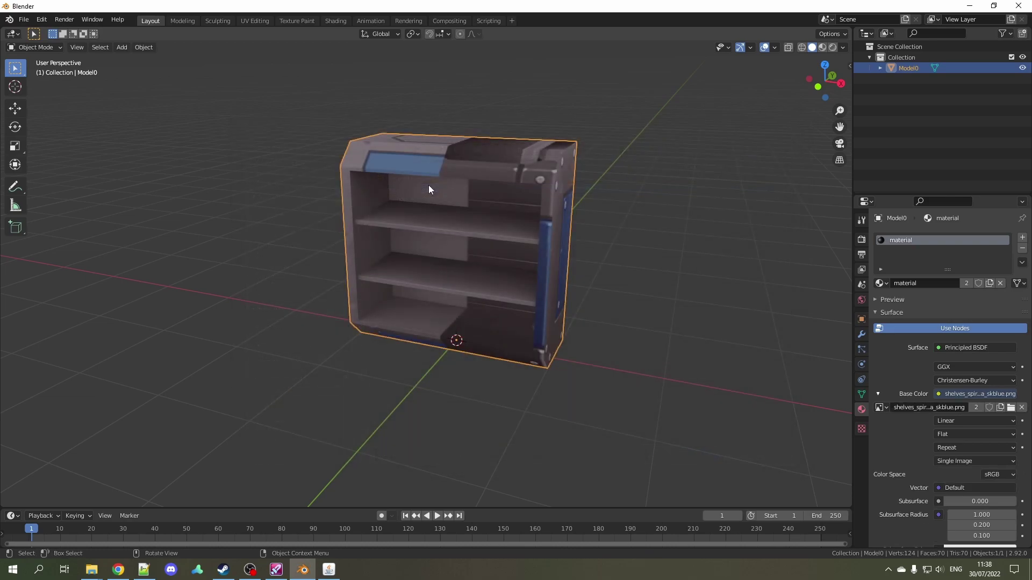
# Open the Collada shelf in the UV Editing workspace and select the whole mesh to show all its UVs.
pyautogui.moveTo(484, 225); pyautogui.dragTo(502, 215, button='middle')
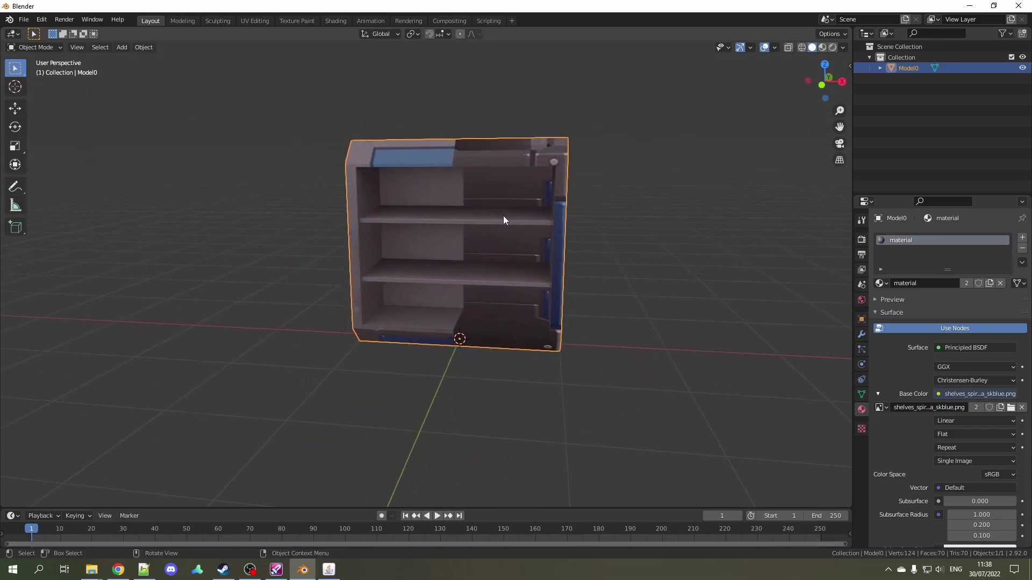
pyautogui.click(255, 21)
pyautogui.press('a')
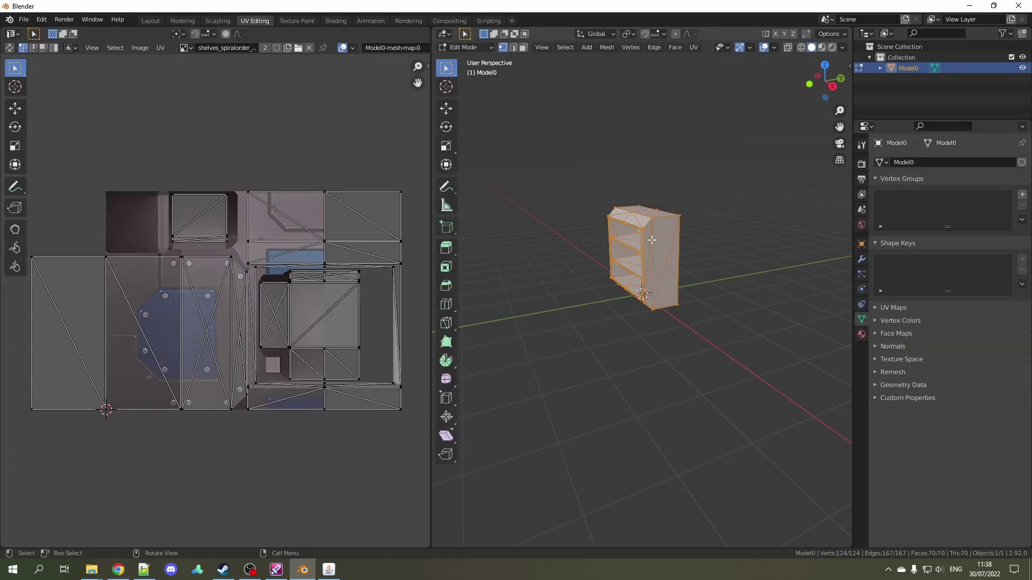
pyautogui.moveTo(618, 258); pyautogui.dragTo(709, 258, button='middle')
# Set the UV Editing viewport shading to Flat lighting with Texture color to view the textured shelf.
pyautogui.click(842, 48)
pyautogui.click(870, 100)
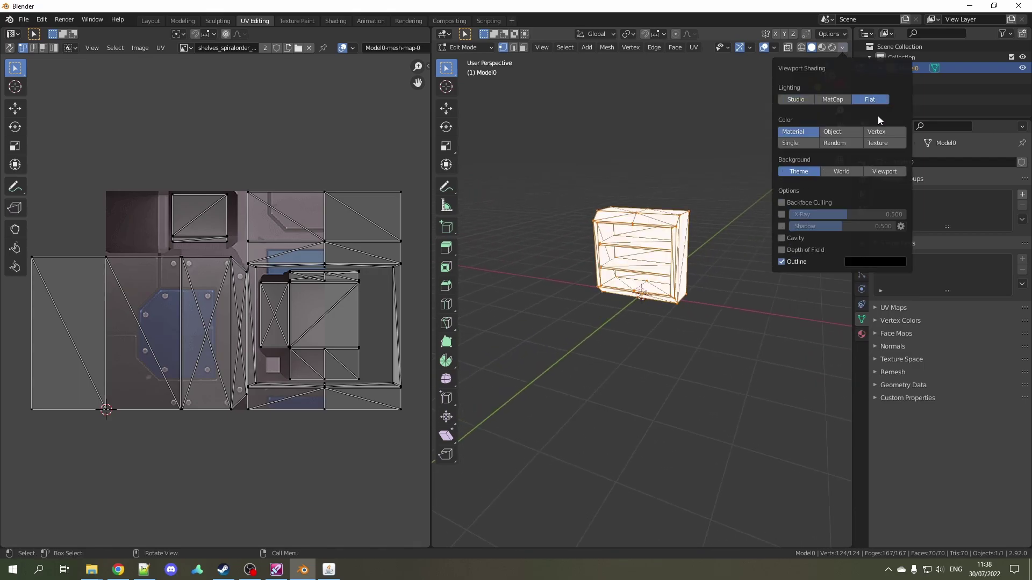
pyautogui.click(878, 146)
pyautogui.scroll(3, 664, 199)
pyautogui.scroll(2, 665, 199)
pyautogui.moveTo(665, 200); pyautogui.dragTo(676, 280, button='middle')
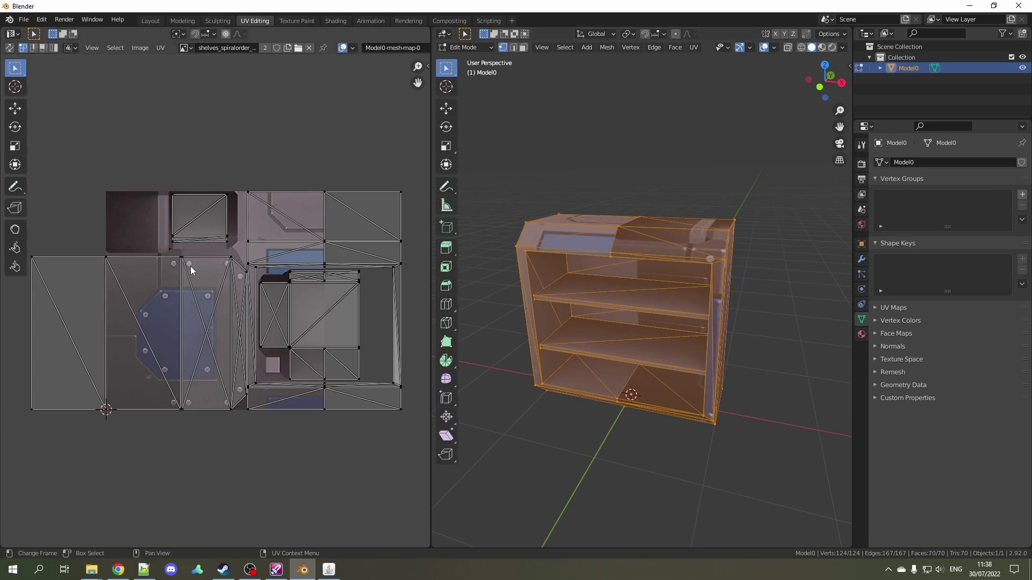
# Move the outermost UV vertices beyond the texture's left edge along X so their face lies on the texture.
pyautogui.keyDown('ctrl'); pyautogui.hscroll(-3, 185, 266); pyautogui.keyUp('ctrl')
pyautogui.keyDown('shift'); pyautogui.scroll(-2, 162, 252); pyautogui.keyUp('shift')
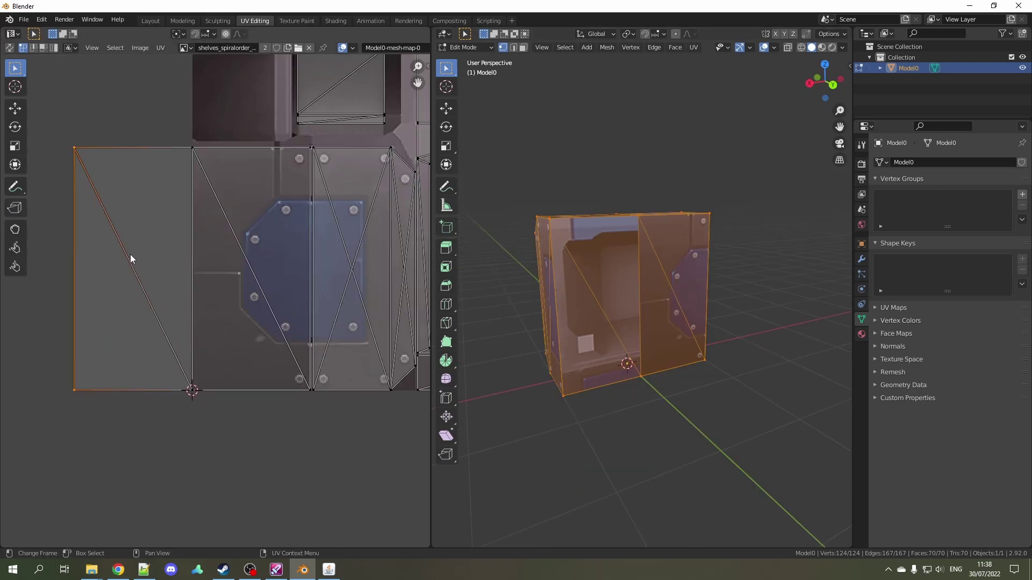
pyautogui.press('g')
pyautogui.press('x')
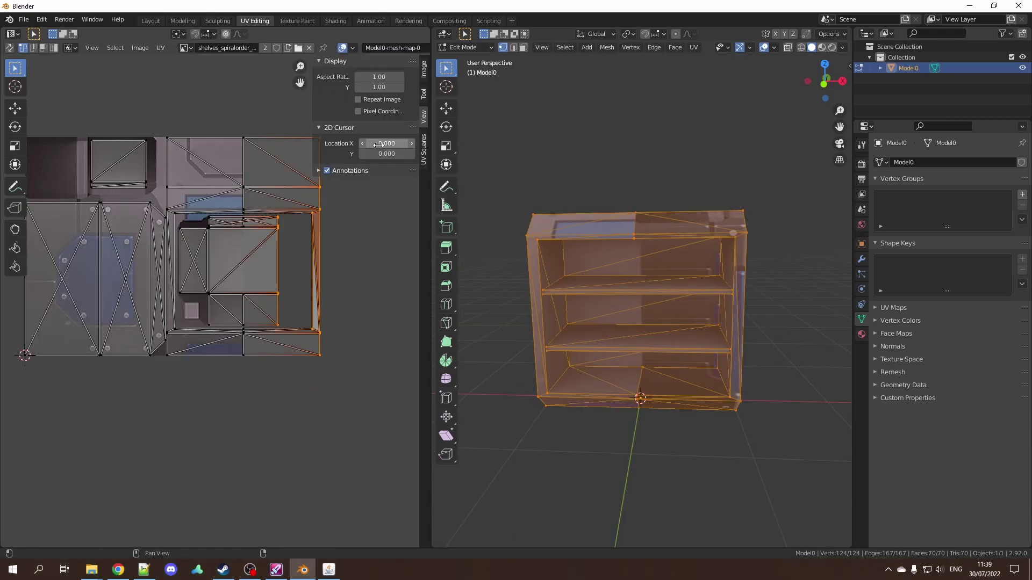
# Set the UV editor's 2D cursor Location X to 1.000, at the texture's right edge.
pyautogui.write('0.01')
pyautogui.press('Return')
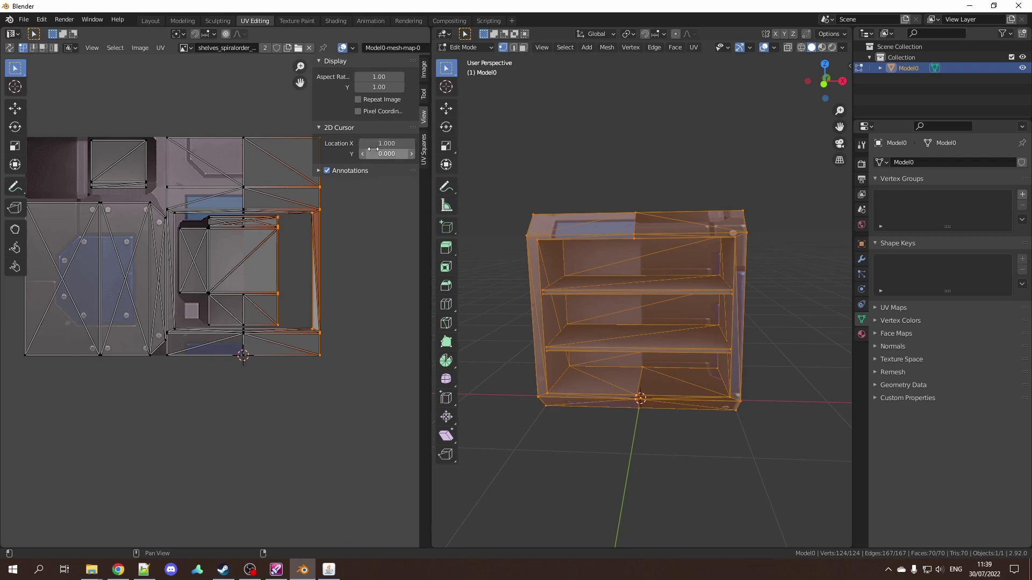
# Set the UV pivot point to 2D Cursor and mirror the selected UVs along X back onto the texture.
pyautogui.scroll(4, 247, 357)
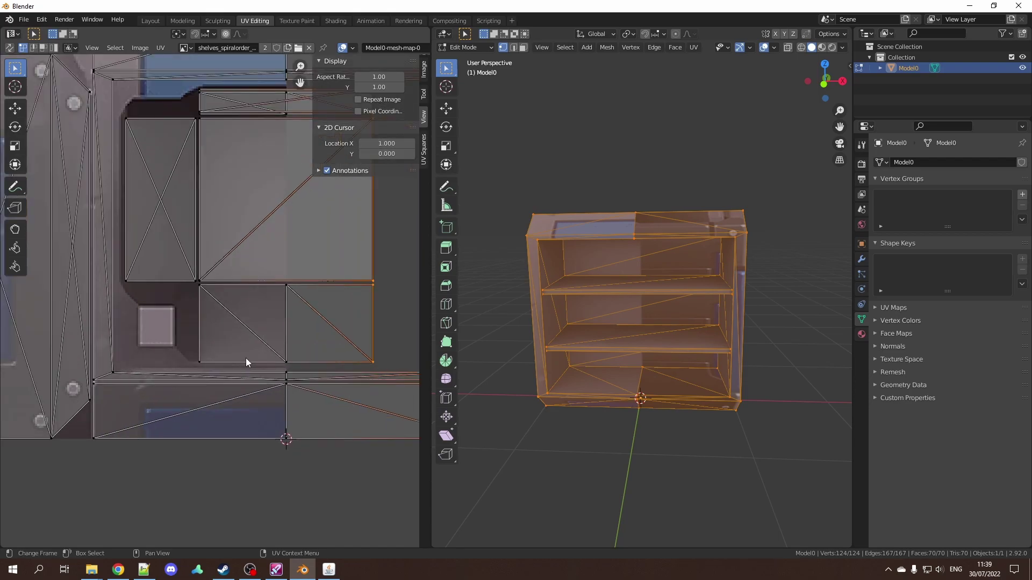
pyautogui.scroll(-3, 256, 418)
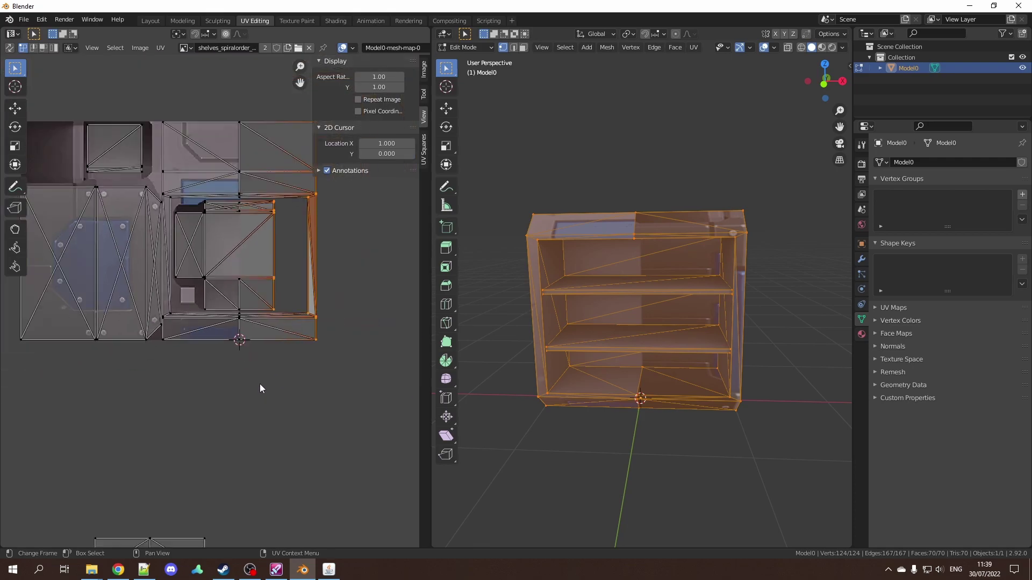
pyautogui.click(182, 35)
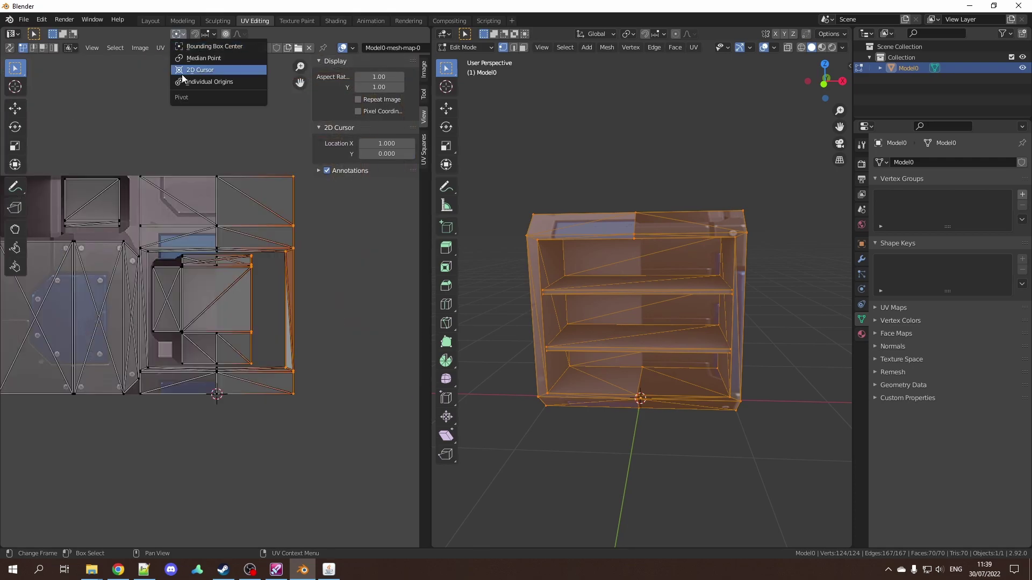
pyautogui.click(205, 71)
pyautogui.moveTo(300, 251); pyautogui.dragTo(275, 244, button='middle')
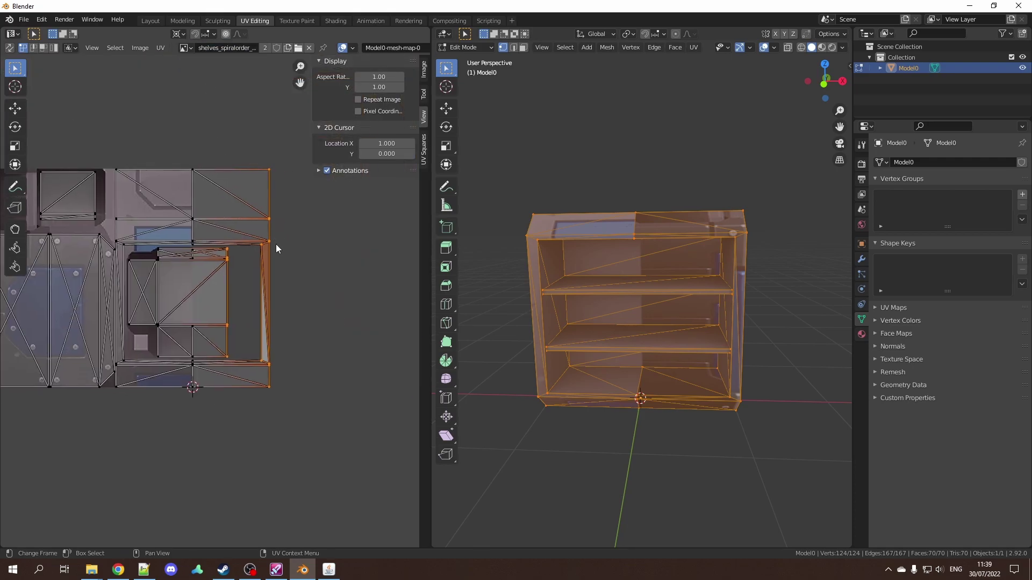
pyautogui.hotkey('ctrl', 'm')
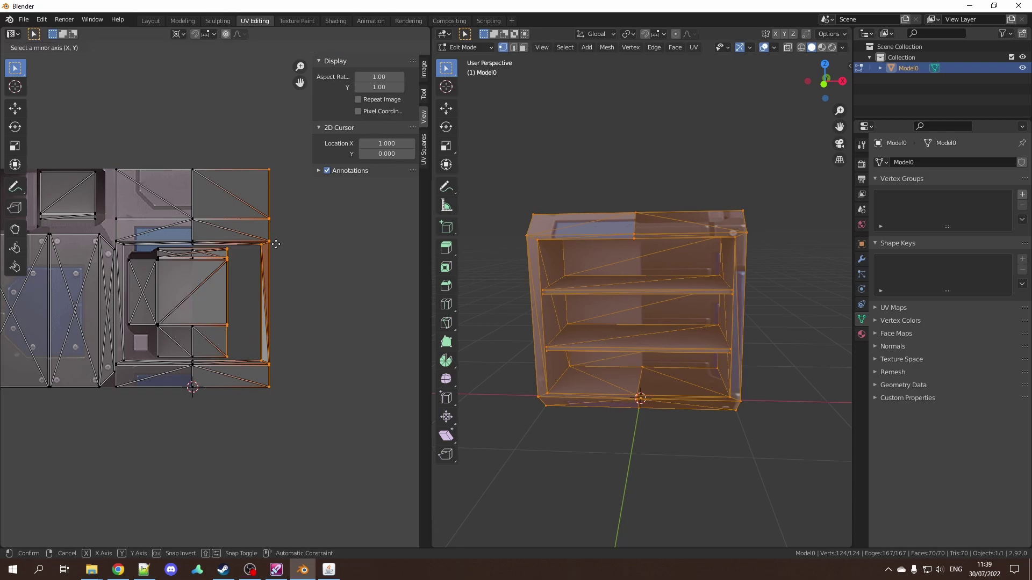
pyautogui.press('x')
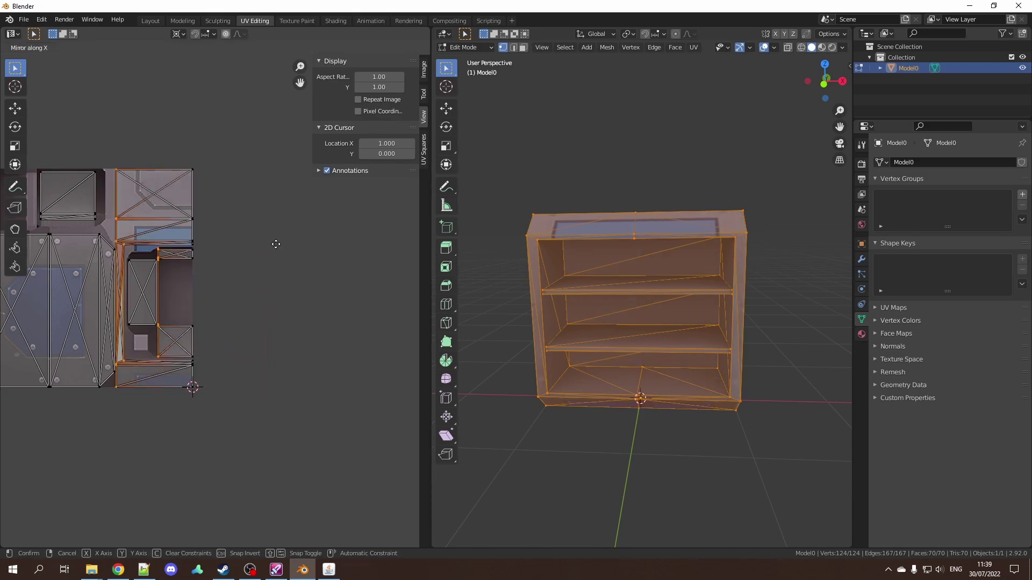
pyautogui.click(275, 243)
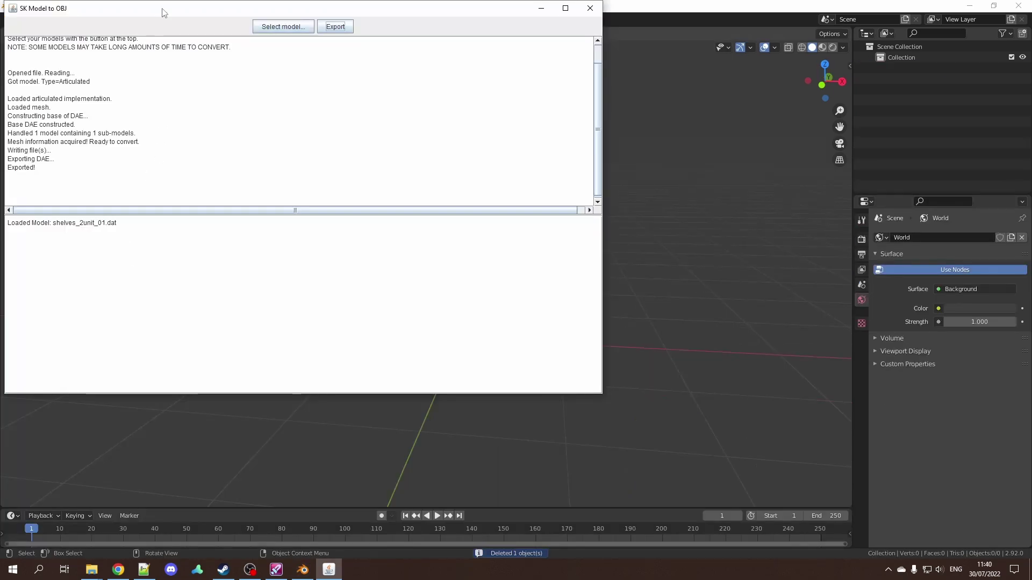
# Switch to SK Model to OBJ and load drawers_1unit_spiralorder_01.dat from the knights folder within the interior furniture models.
pyautogui.click(329, 51)
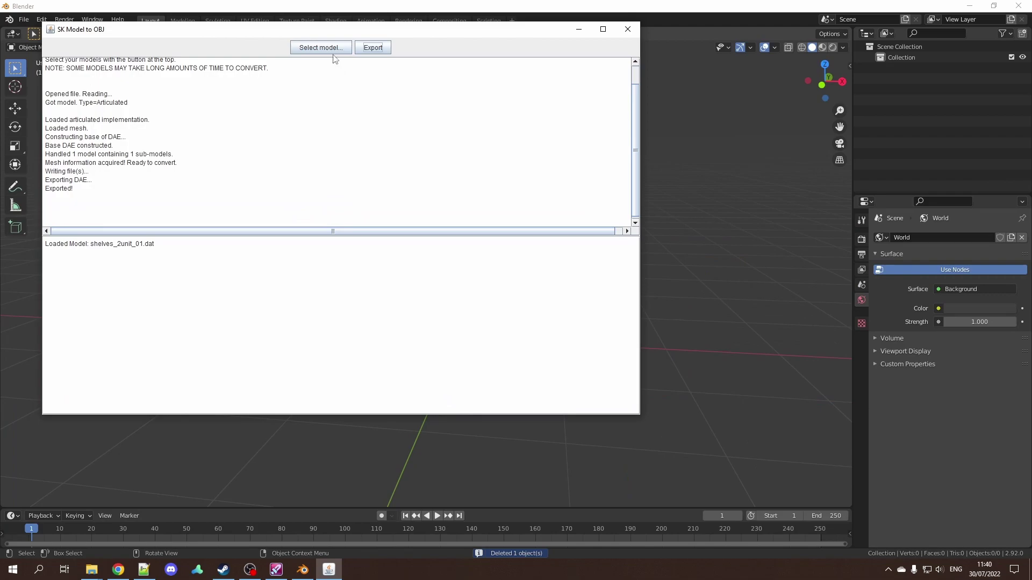
pyautogui.doubleClick(390, 225)
pyautogui.doubleClick(358, 204)
pyautogui.doubleClick(234, 216)
pyautogui.doubleClick(313, 200)
pyautogui.doubleClick(236, 206)
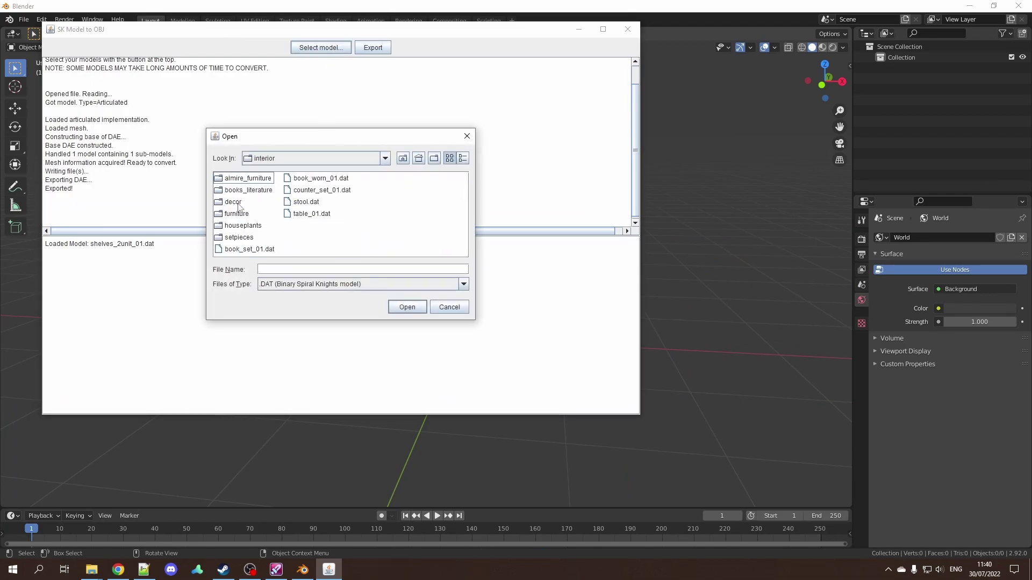
pyautogui.doubleClick(232, 215)
pyautogui.click(282, 179)
pyautogui.doubleClick(282, 179)
pyautogui.doubleClick(247, 178)
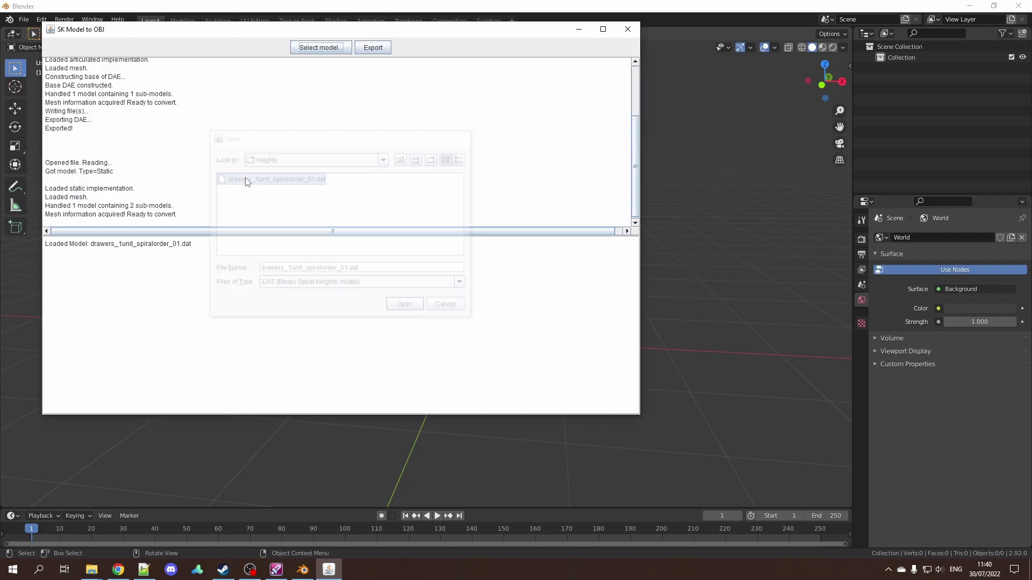
# Export the loaded drawers model as a Collada DAE into the tutorial's Exported Model folder and minimize the converter.
pyautogui.click(378, 50)
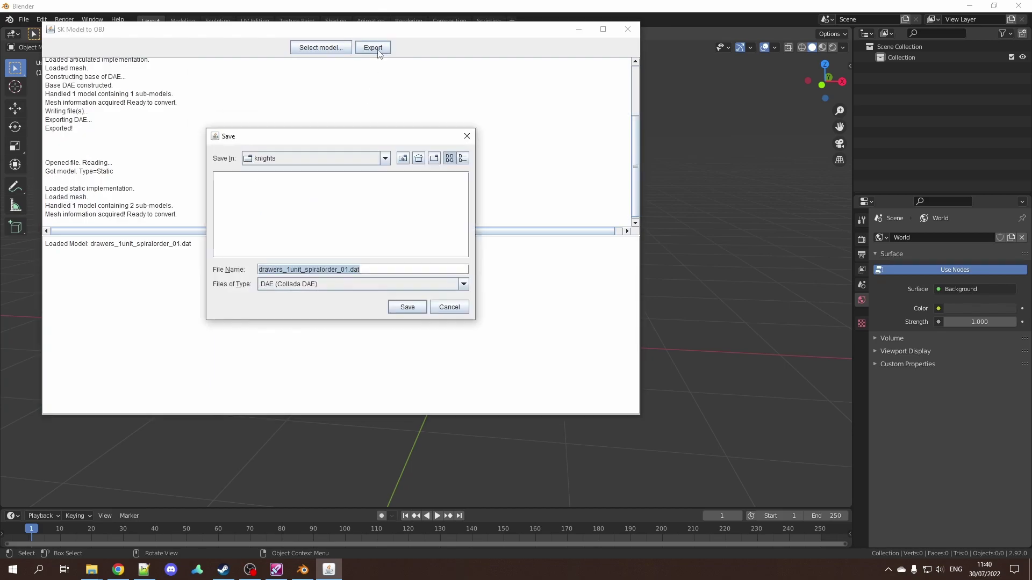
pyautogui.click(403, 158)
pyautogui.doubleClick(323, 179)
pyautogui.click(413, 307)
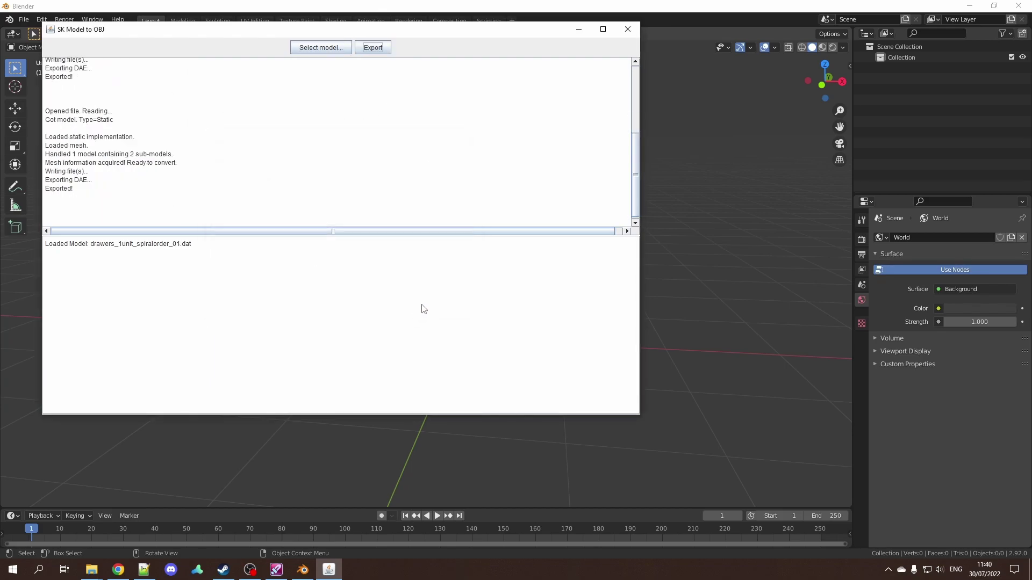
pyautogui.click(578, 29)
# Switch to File Explorer and locate ExportedModel_1.dae in the Tutorial folder's Exported Model subfolder.
pyautogui.moveTo(91, 569)
pyautogui.click(54, 524)
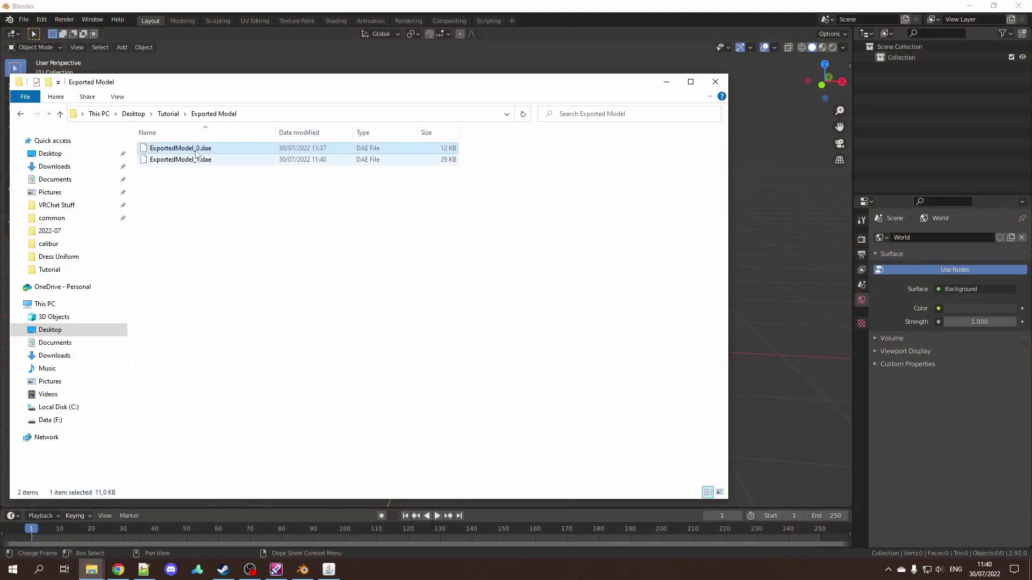
pyautogui.click(168, 114)
pyautogui.doubleClick(173, 148)
pyautogui.click(182, 159)
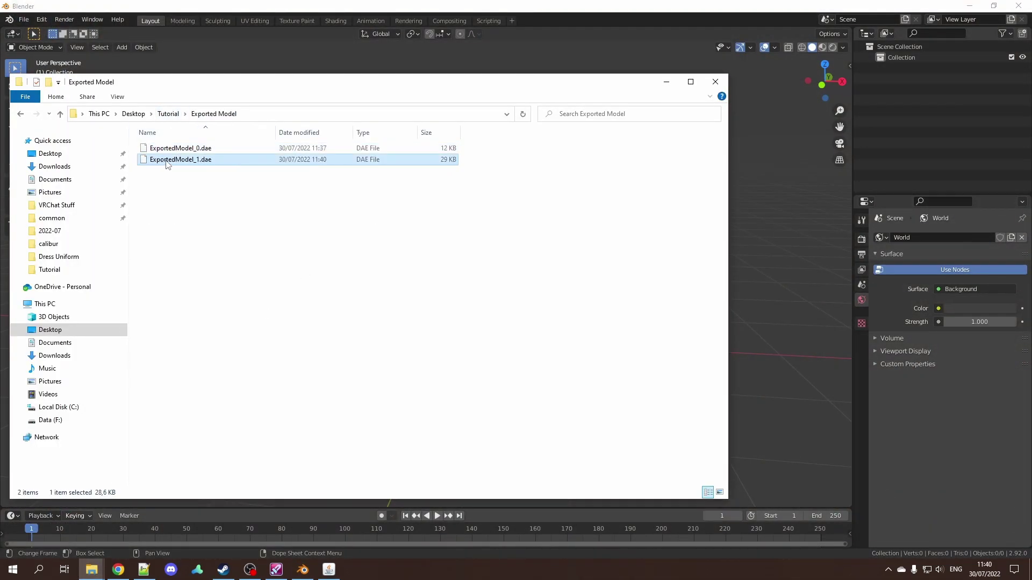
# Switch to Blender and import ExportedModel_1.dae as a Collada file.
pyautogui.click(28, 21)
pyautogui.click(24, 20)
pyautogui.moveTo(36, 165)
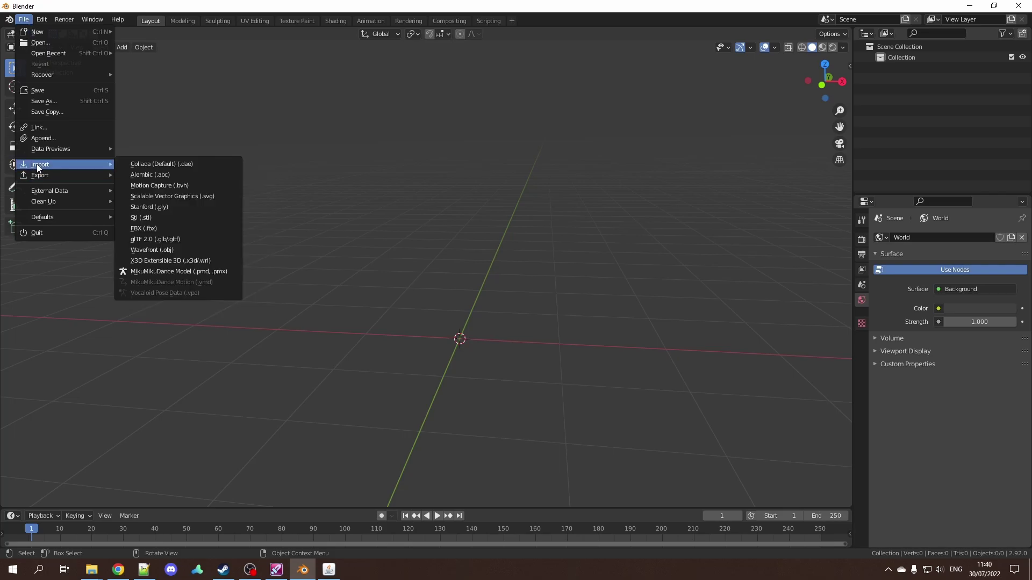
pyautogui.click(161, 165)
pyautogui.click(429, 174)
pyautogui.click(691, 459)
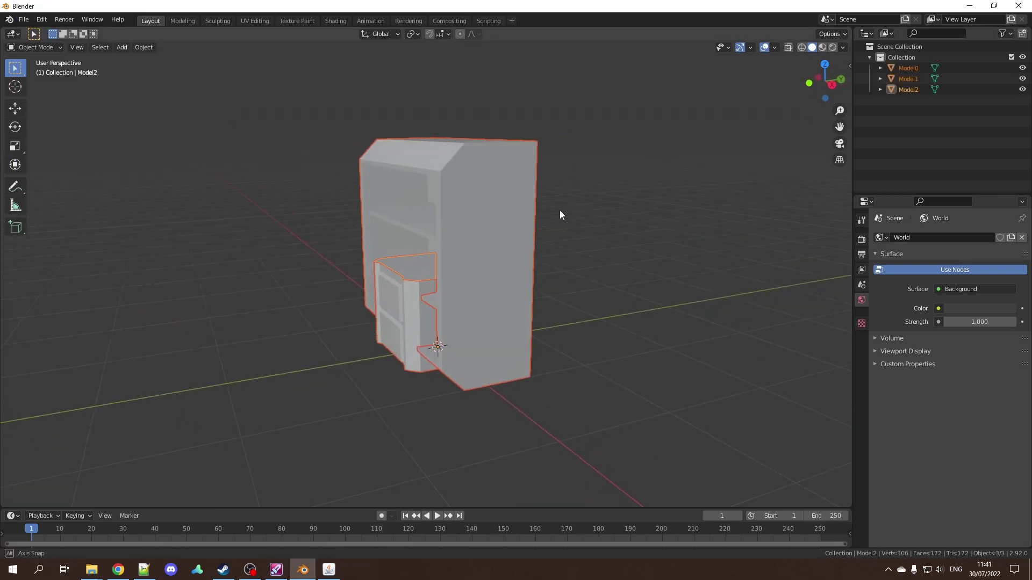
# Inspect the imported drawers model, checking whether its parts can be selected and moved separately.
pyautogui.moveTo(567, 215); pyautogui.dragTo(464, 282, button='middle')
pyautogui.click(463, 282)
pyautogui.press('g')
pyautogui.press('Escape')
pyautogui.click(510, 253)
pyautogui.press('g')
pyautogui.press('Escape')
# Close the SK Model to OBJ converter and relaunch it from SKDatOBJ.jar in the Spiral Knights folder.
pyautogui.hotkey('alt', 'Tab')
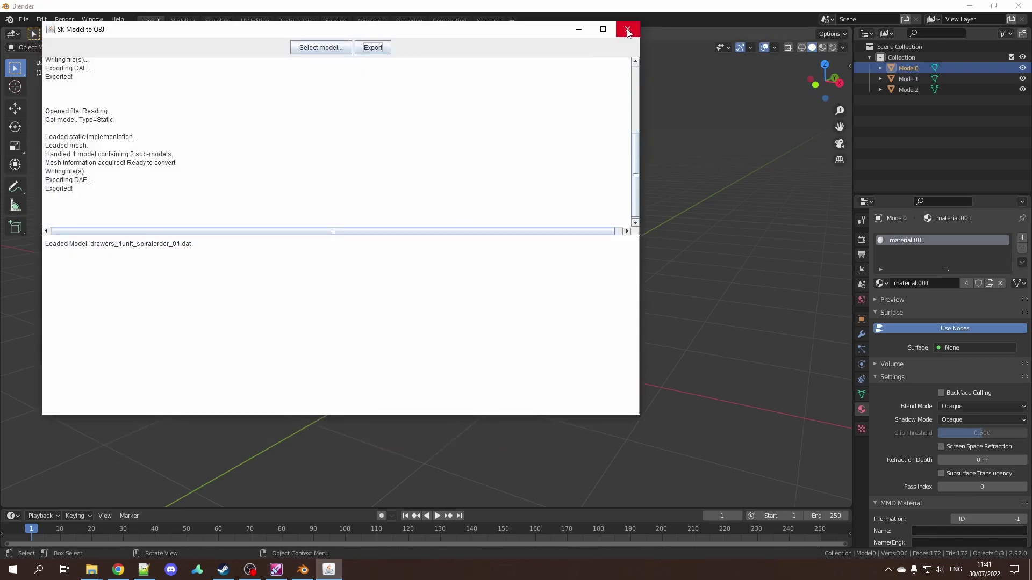
pyautogui.click(627, 31)
pyautogui.hotkey('alt', 'Tab')
pyautogui.doubleClick(450, 424)
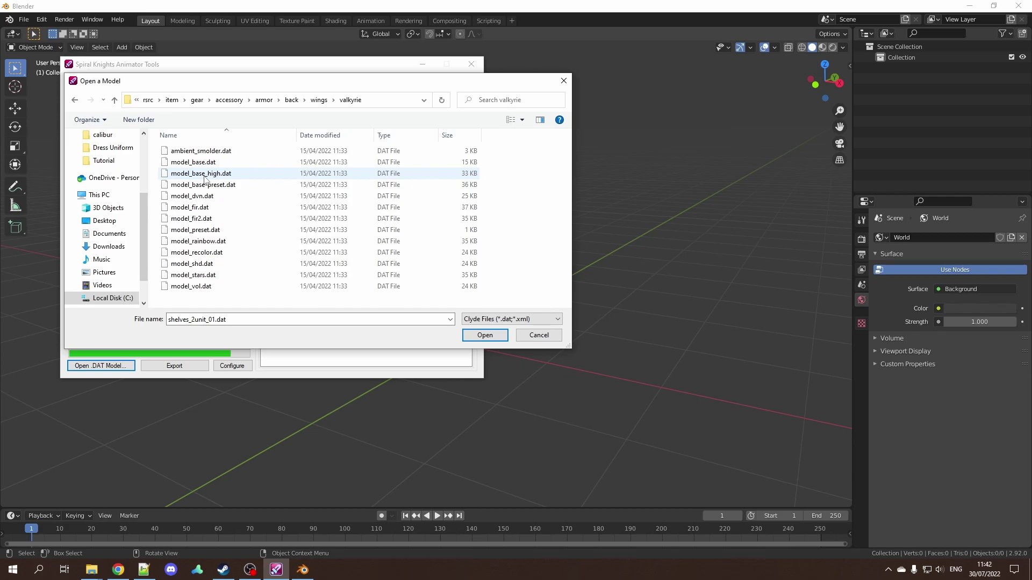
# Load model_base_high.dat from the valkyrie wings folder in Spiral Knights Animator Tools.
pyautogui.click(204, 177)
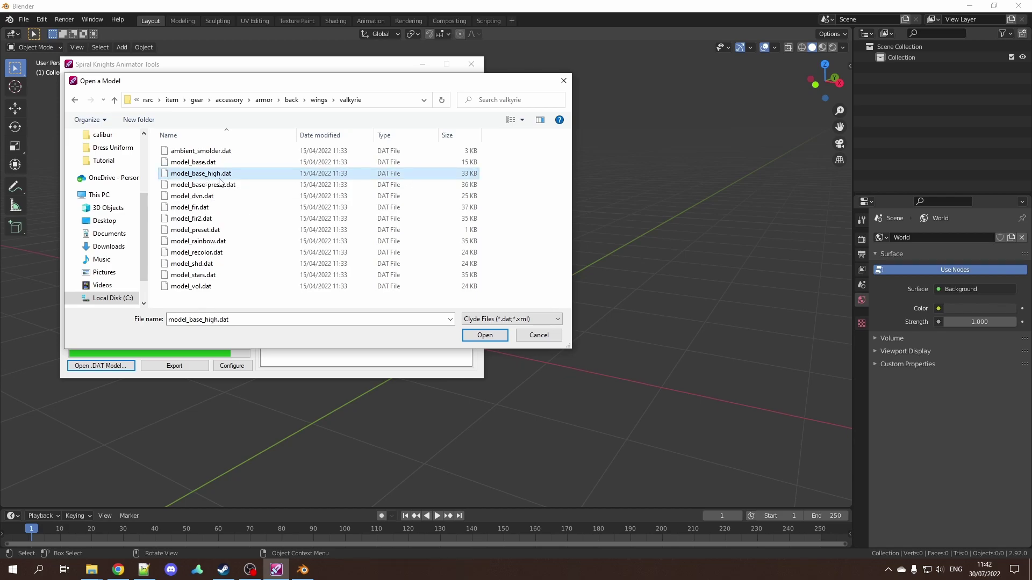
pyautogui.click(485, 335)
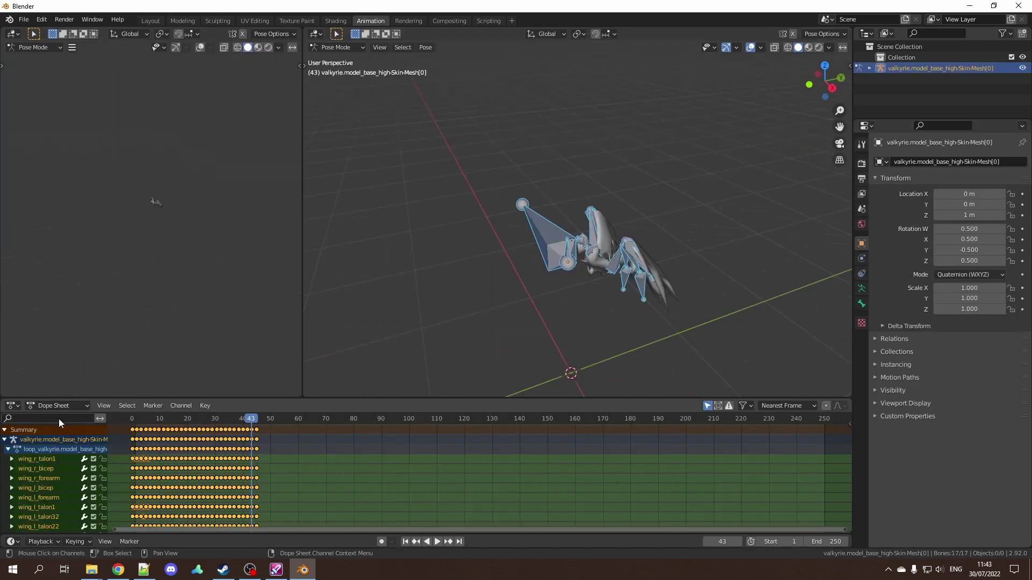
# Change the Dope Sheet to the Action Editor, assign the loop.018 valkyrie action and scrub back to frame 0.
pyautogui.click(58, 405)
pyautogui.click(61, 427)
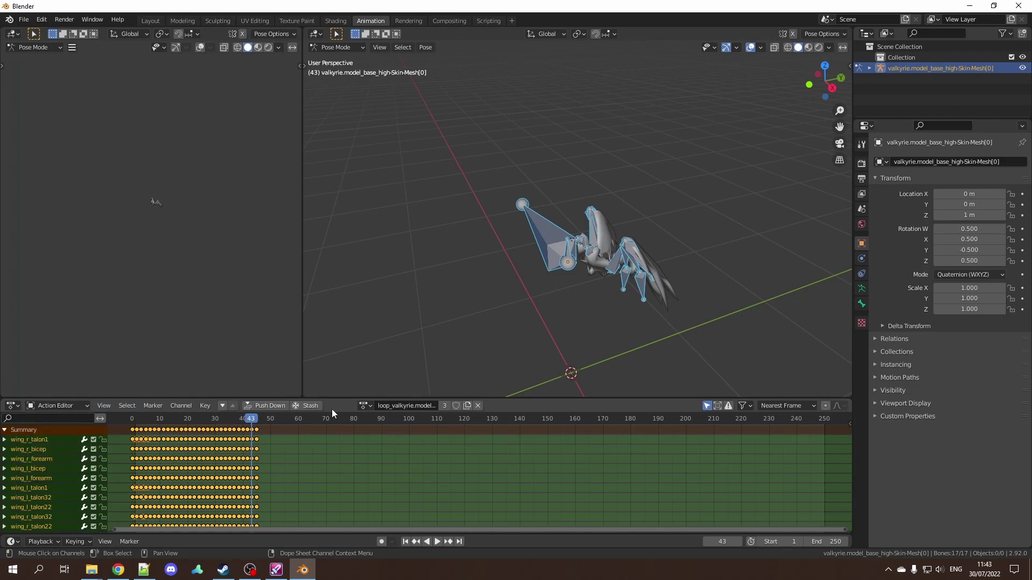
pyautogui.click(375, 404)
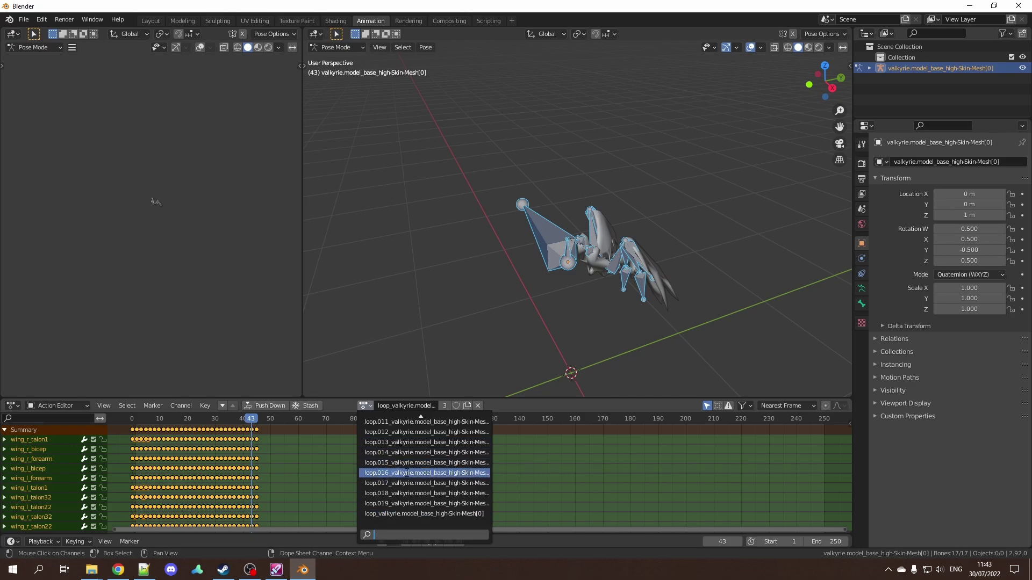
pyautogui.click(400, 492)
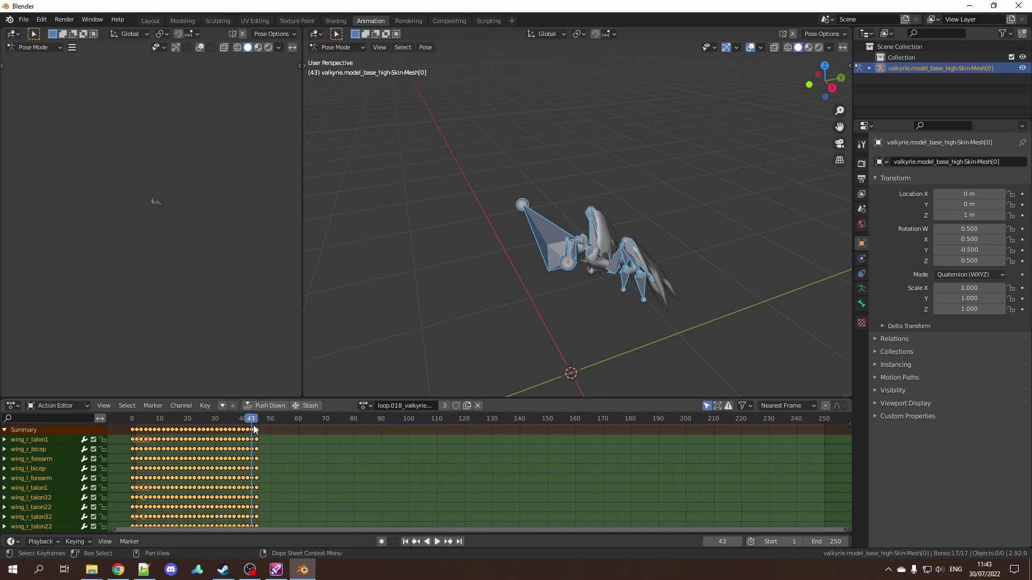
pyautogui.moveTo(251, 419); pyautogui.dragTo(136, 418)
# Assign the loop.001 and loop.002 valkyrie actions in turn, playing and scrubbing the loop.002 wing animation.
pyautogui.click(364, 405)
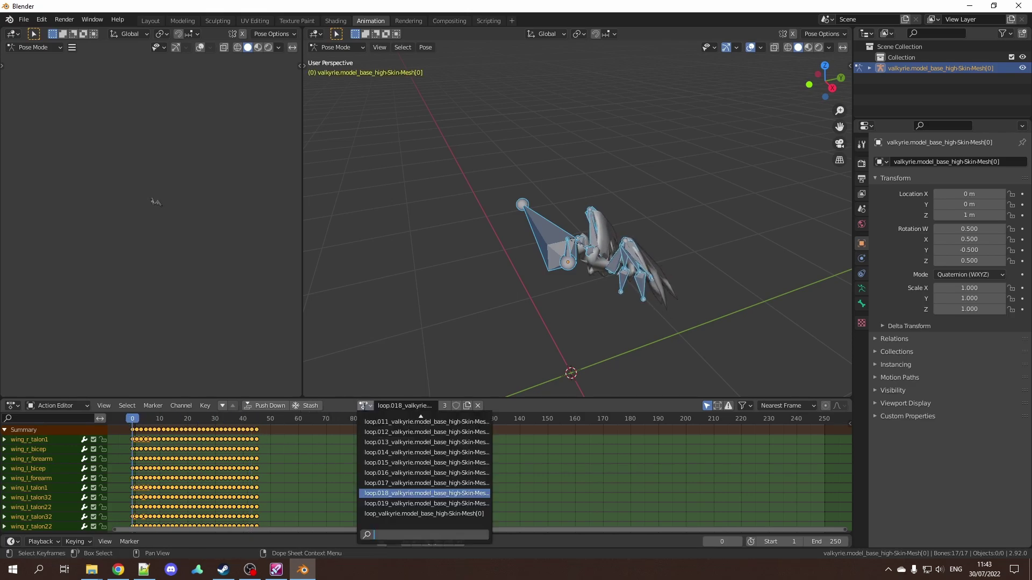
pyautogui.scroll(5, 402, 430)
pyautogui.click(401, 424)
pyautogui.click(365, 405)
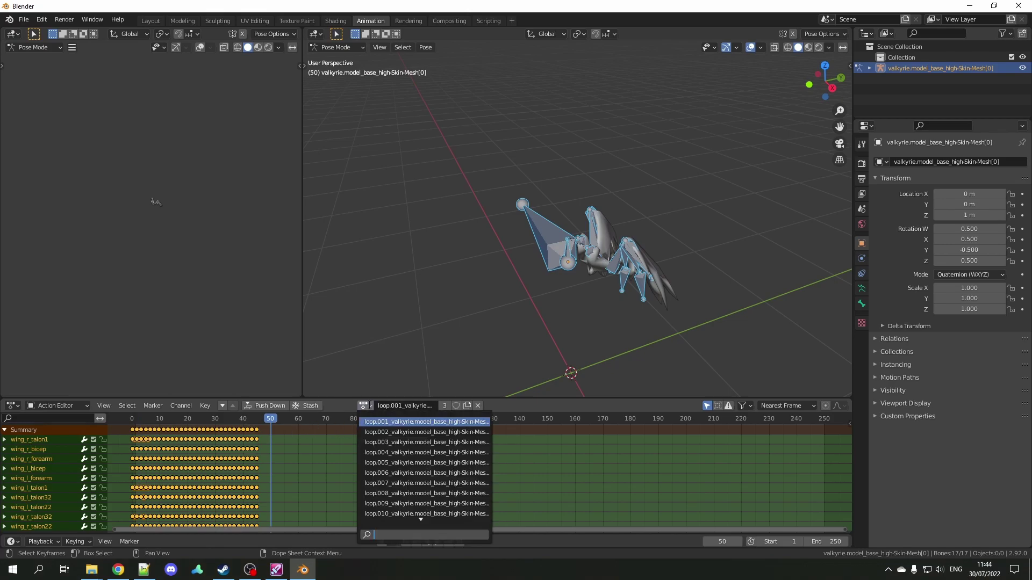
pyautogui.press('Down')
pyautogui.press('Return')
pyautogui.press('space')
pyautogui.click(222, 418)
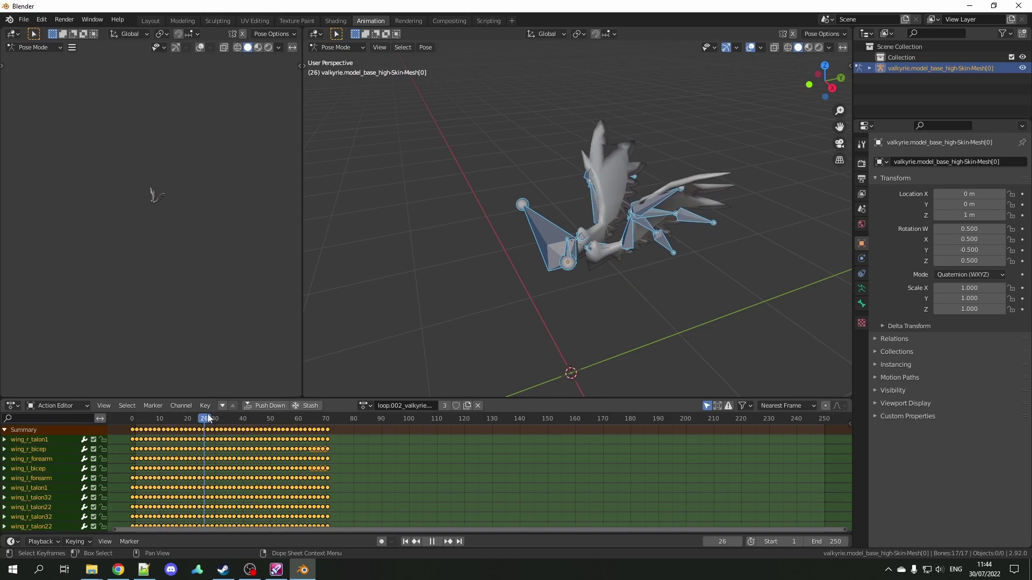
pyautogui.moveTo(256, 415); pyautogui.dragTo(136, 412)
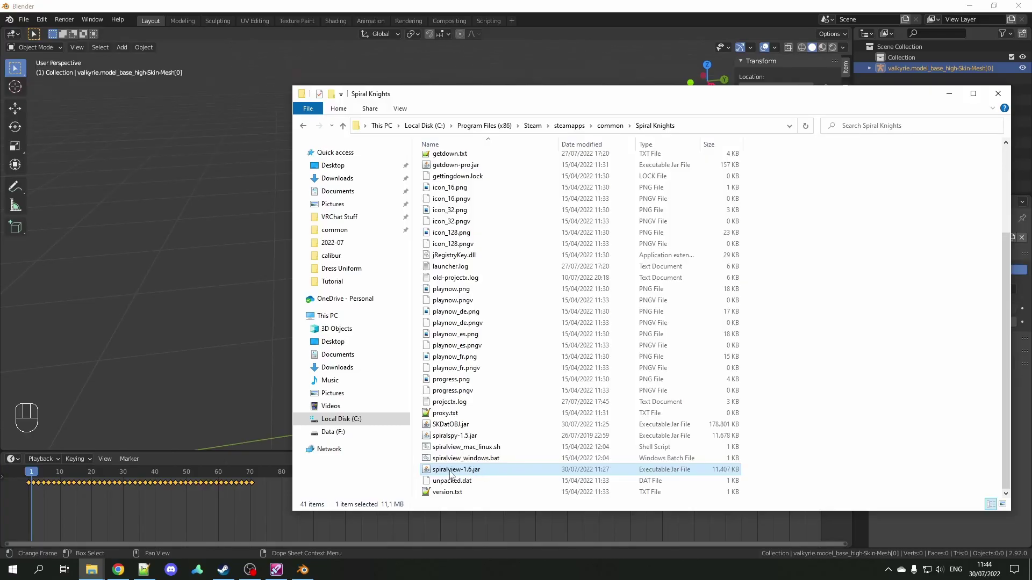
# Launch spiralview-1.6.jar from the Spiral Knights folder, start its Model Viewer and maximize the viewer window.
pyautogui.doubleClick(450, 471)
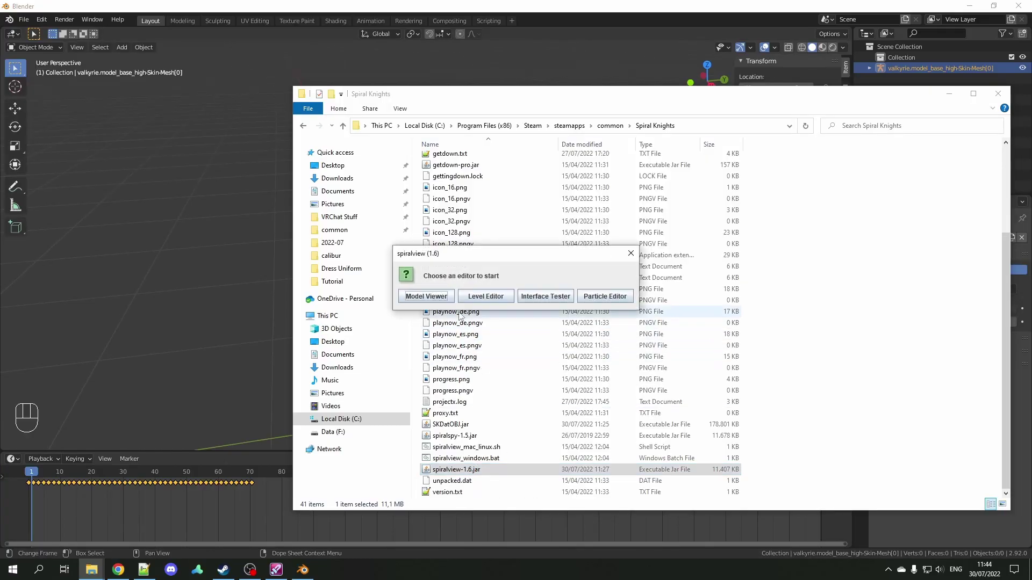
pyautogui.click(421, 301)
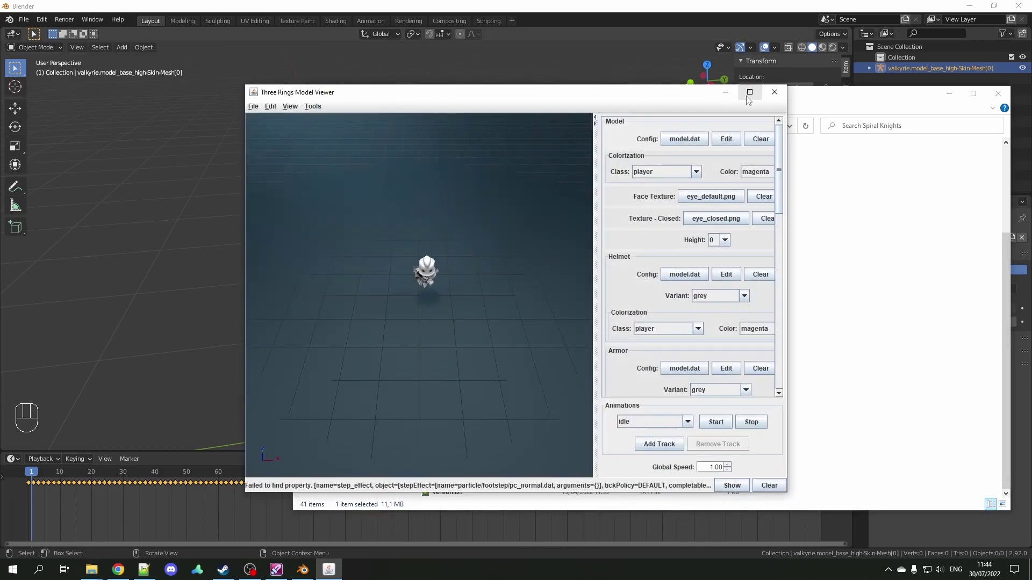
pyautogui.click(748, 94)
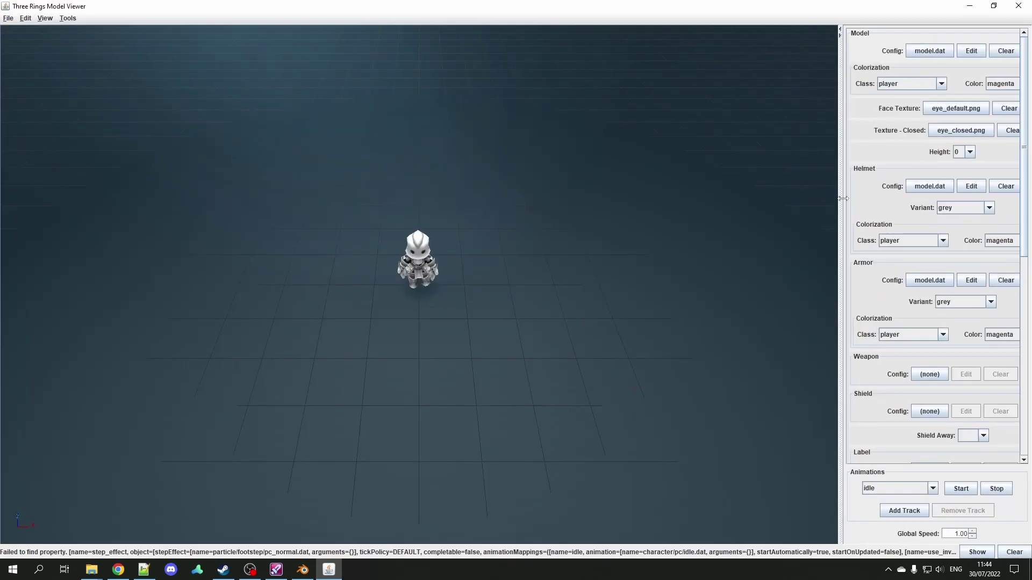
# Load PlayerKnightAsArticulatedConfig.Fixed.dat from the rsrc folder as the Model config.
pyautogui.click(895, 53)
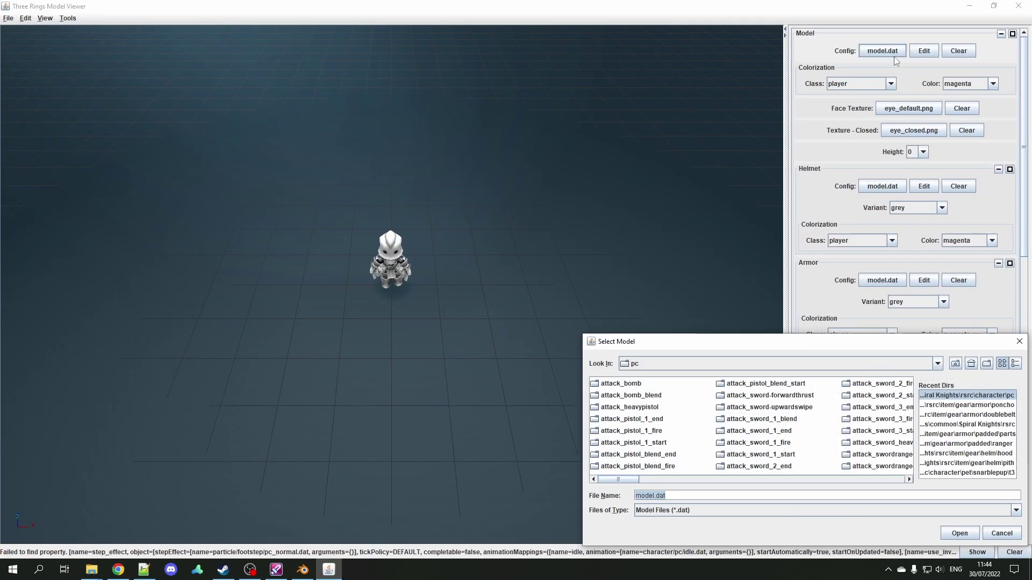
pyautogui.moveTo(801, 340); pyautogui.dragTo(626, 285)
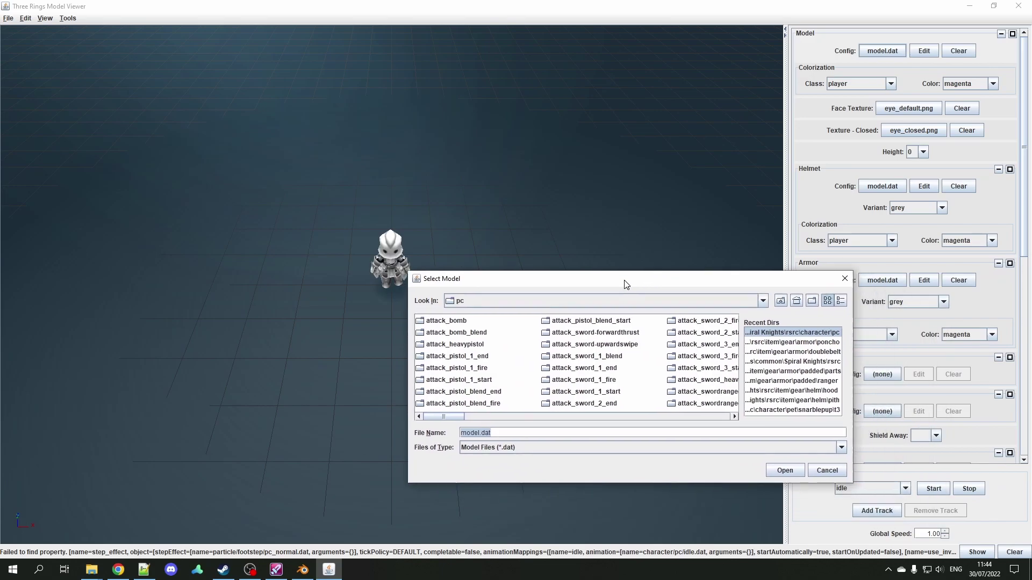
pyautogui.click(781, 301)
pyautogui.click(781, 301)
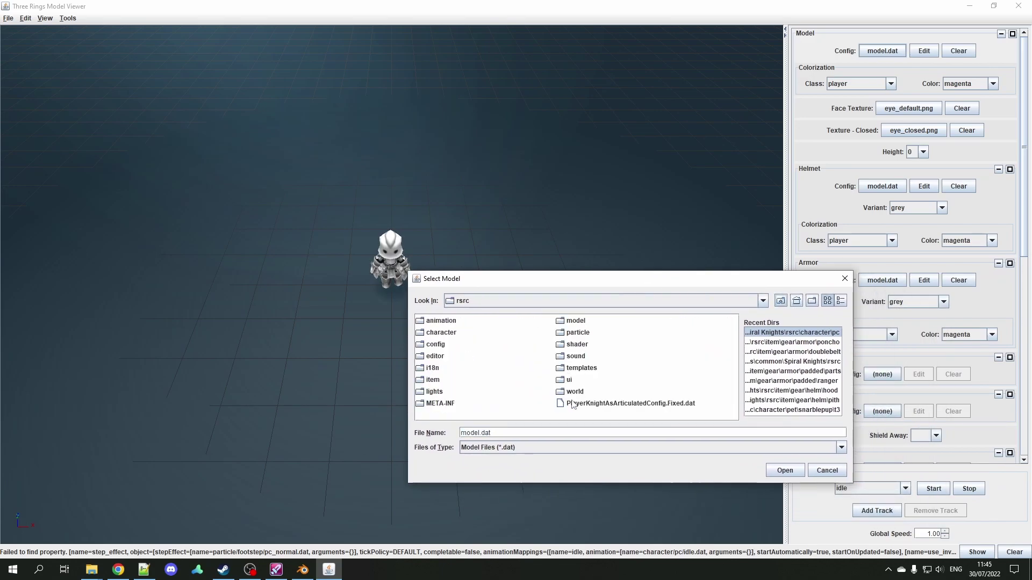
pyautogui.click(565, 404)
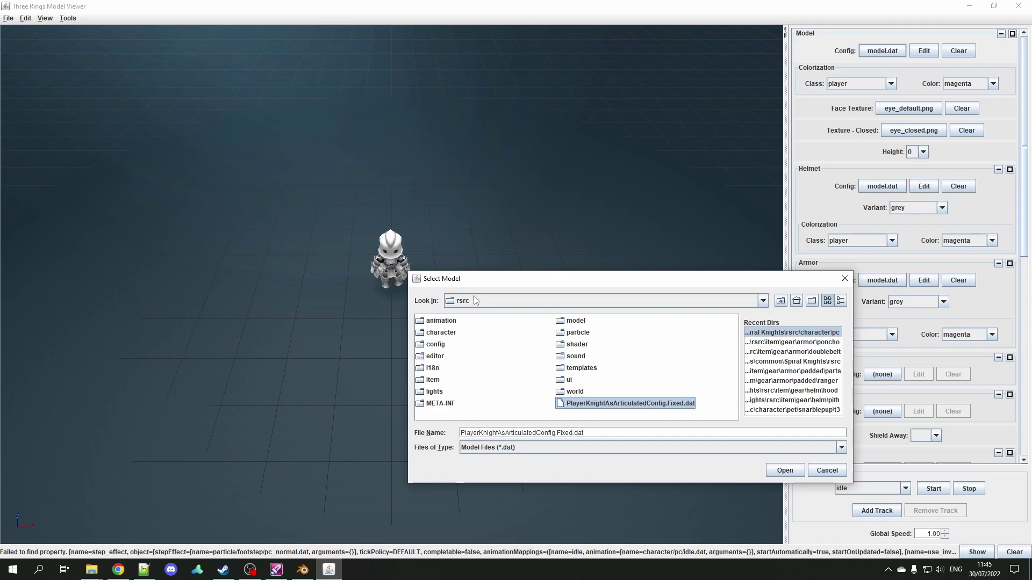
pyautogui.click(781, 471)
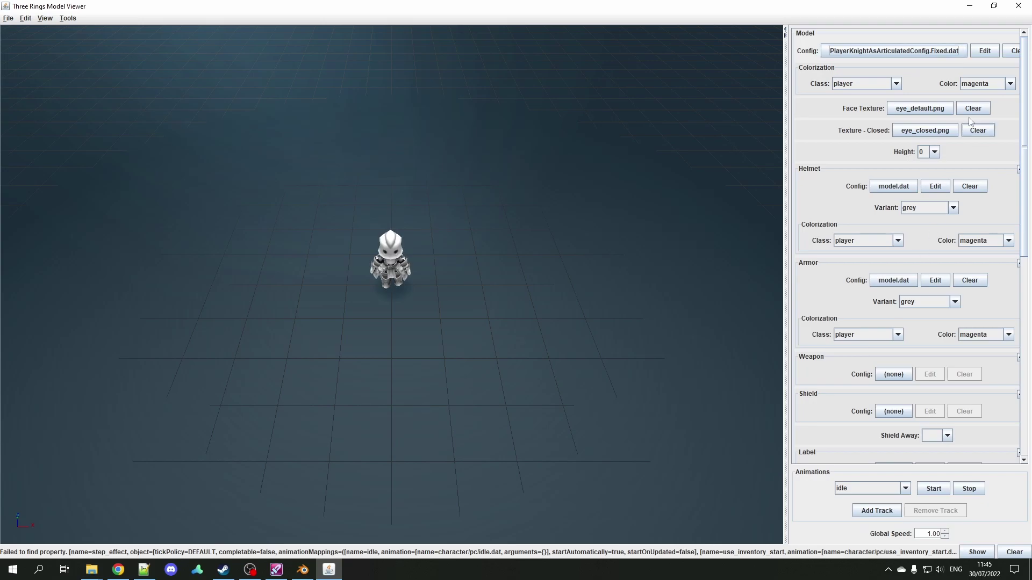
# Open the loaded knight config for editing and delete every entry in its Parameters section.
pyautogui.click(978, 53)
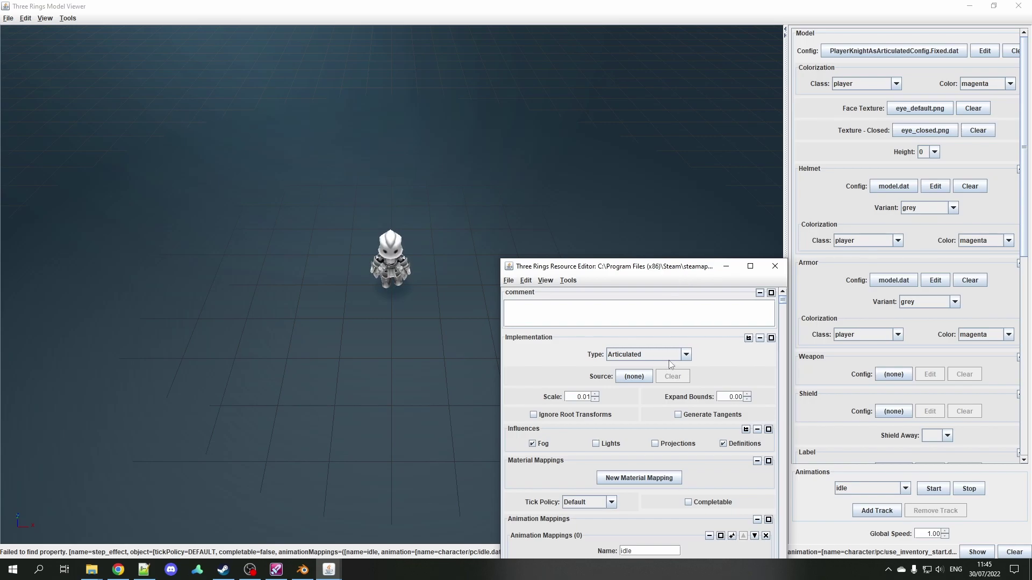
pyautogui.click(759, 339)
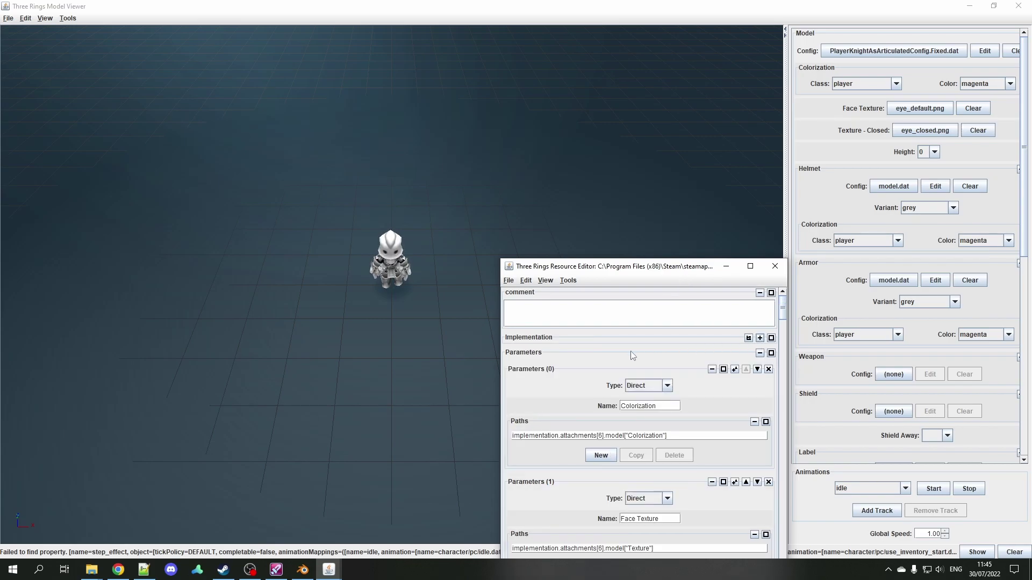
pyautogui.click(768, 369)
pyautogui.click(768, 369)
pyautogui.click(768, 369)
pyautogui.click(768, 369)
pyautogui.click(768, 369)
pyautogui.click(768, 369)
pyautogui.click(768, 369)
pyautogui.click(768, 369)
pyautogui.click(769, 369)
pyautogui.click(769, 369)
pyautogui.click(768, 369)
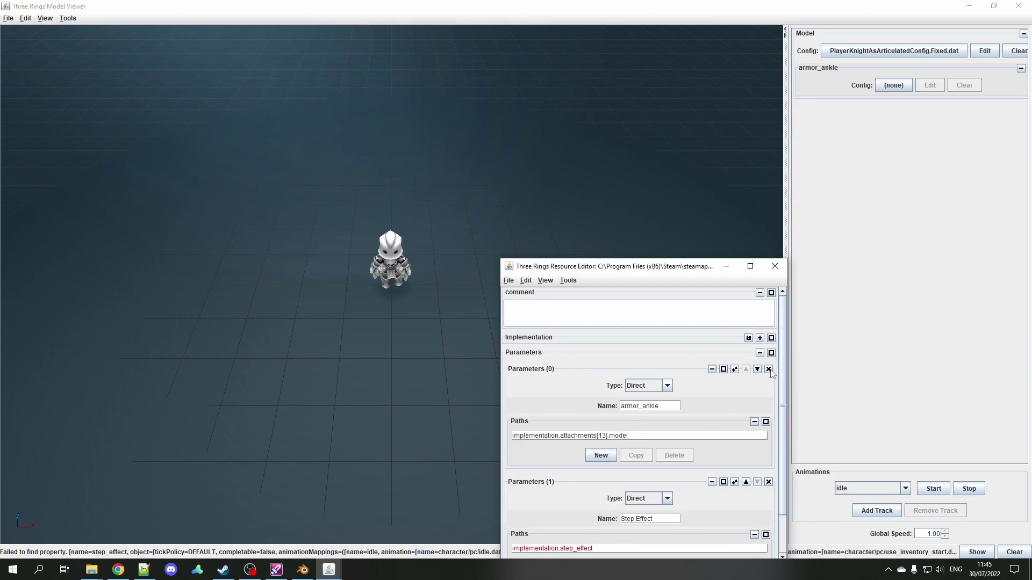
pyautogui.click(768, 369)
pyautogui.click(777, 369)
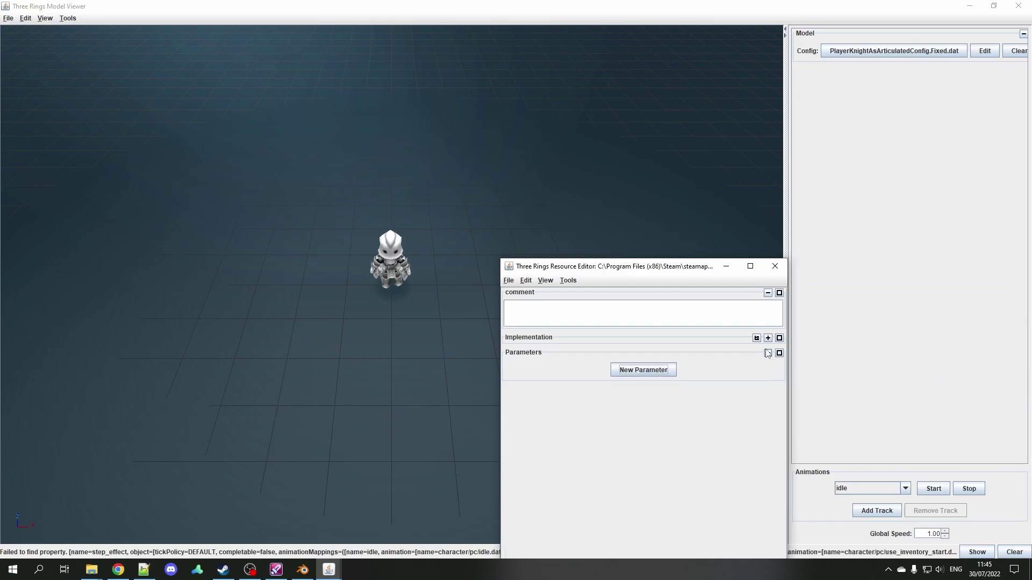
# Collapse the Parameters, Influences, Material Mappings, Animation Mappings and Node Transforms sections, keeping Implementation expanded.
pyautogui.click(768, 353)
pyautogui.click(768, 338)
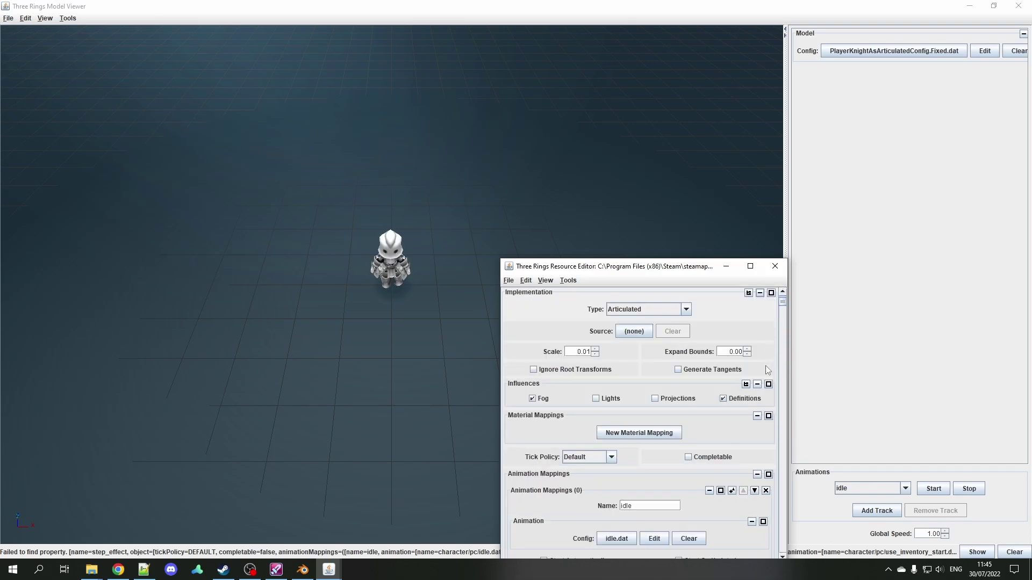
pyautogui.click(756, 384)
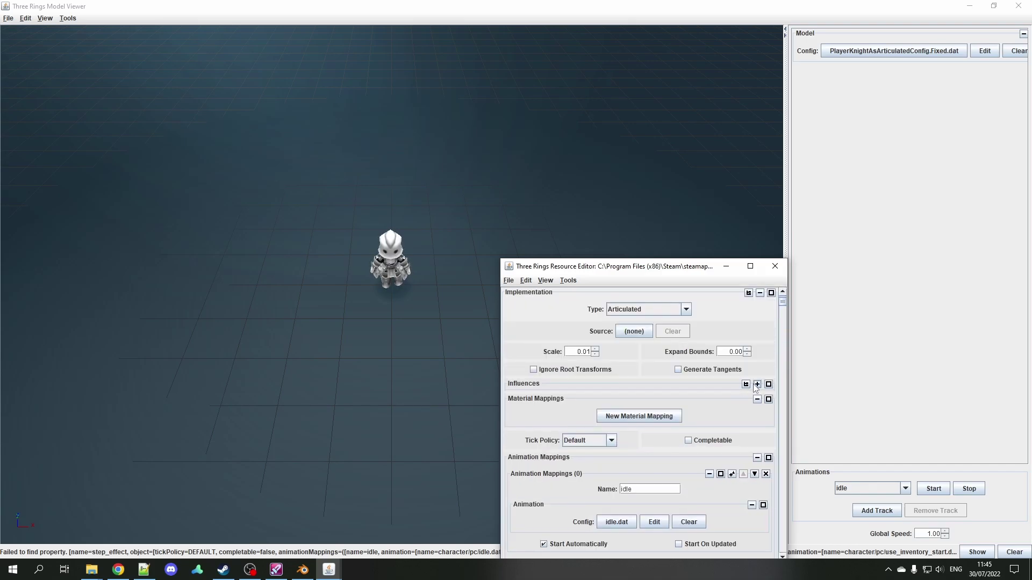
pyautogui.click(756, 400)
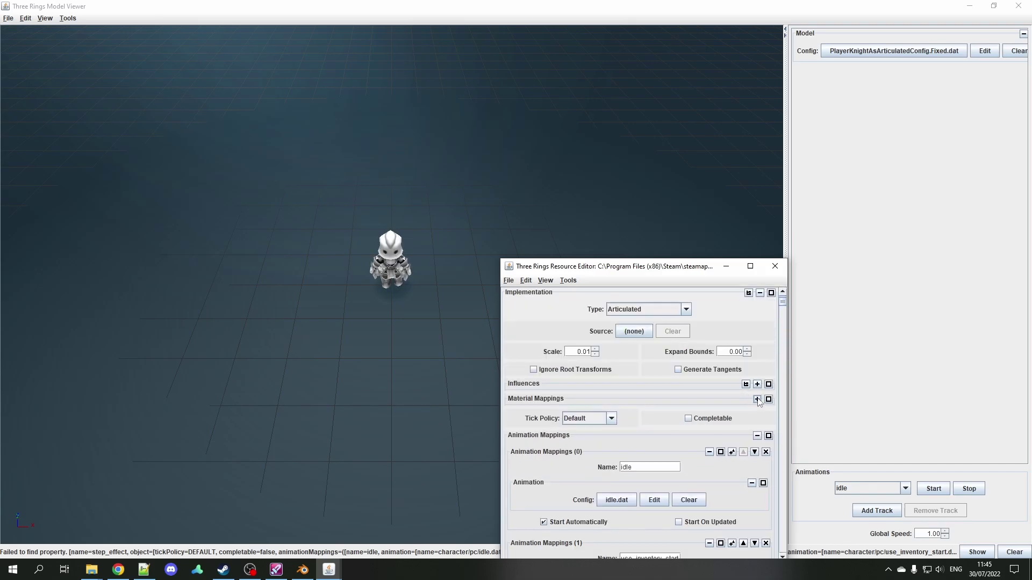
pyautogui.click(757, 436)
pyautogui.click(757, 451)
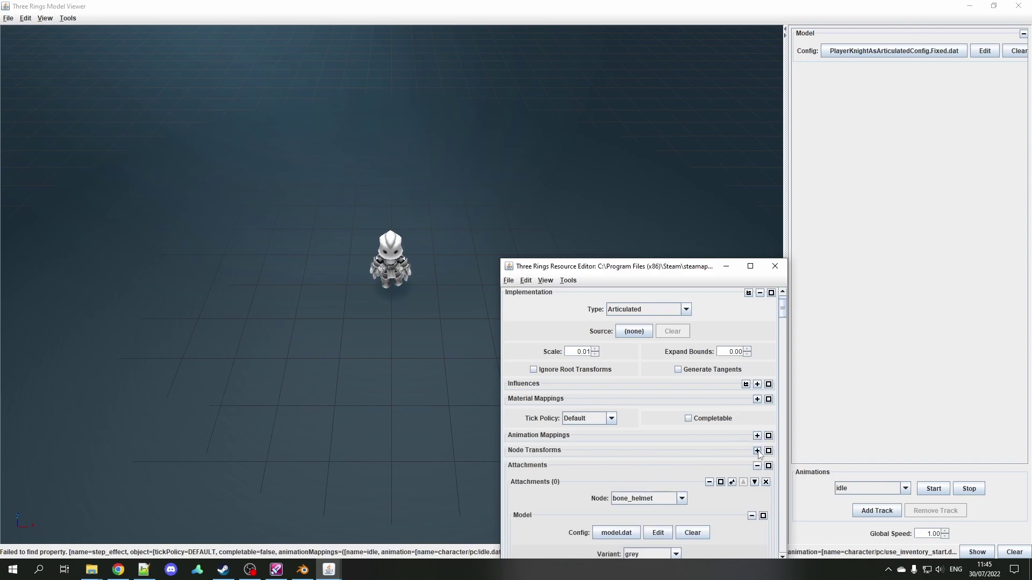
# Replace the model of the Root attachment, Attachments (1), with model.dat from the armor's coat folder.
pyautogui.scroll(-5, 780, 322)
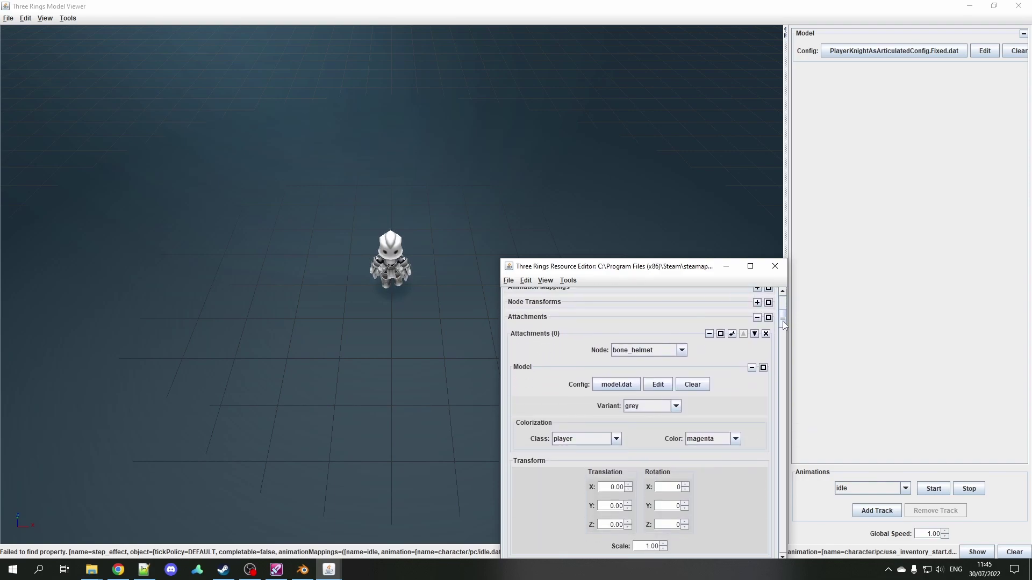
pyautogui.scroll(-7, 683, 352)
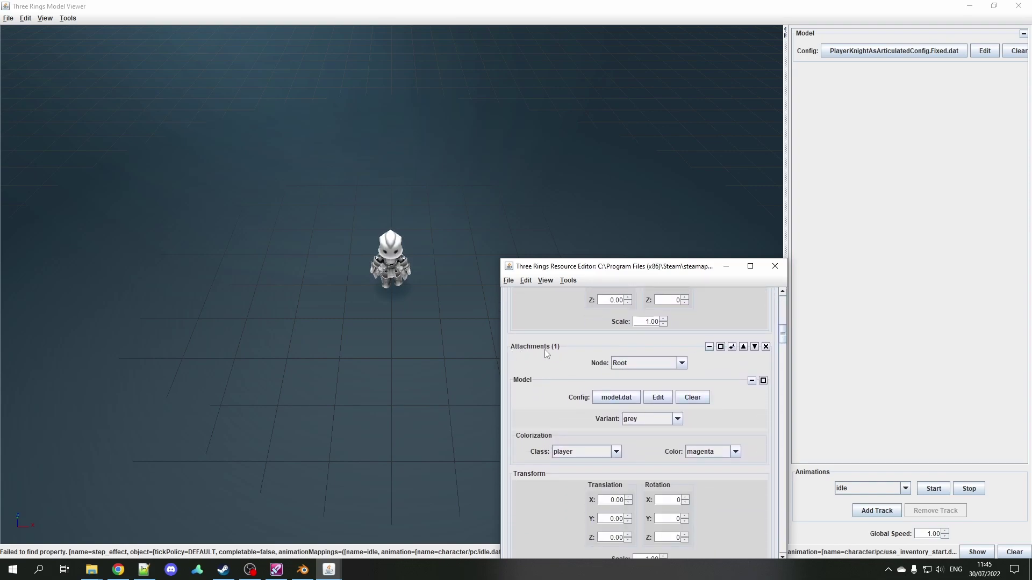
pyautogui.click(623, 403)
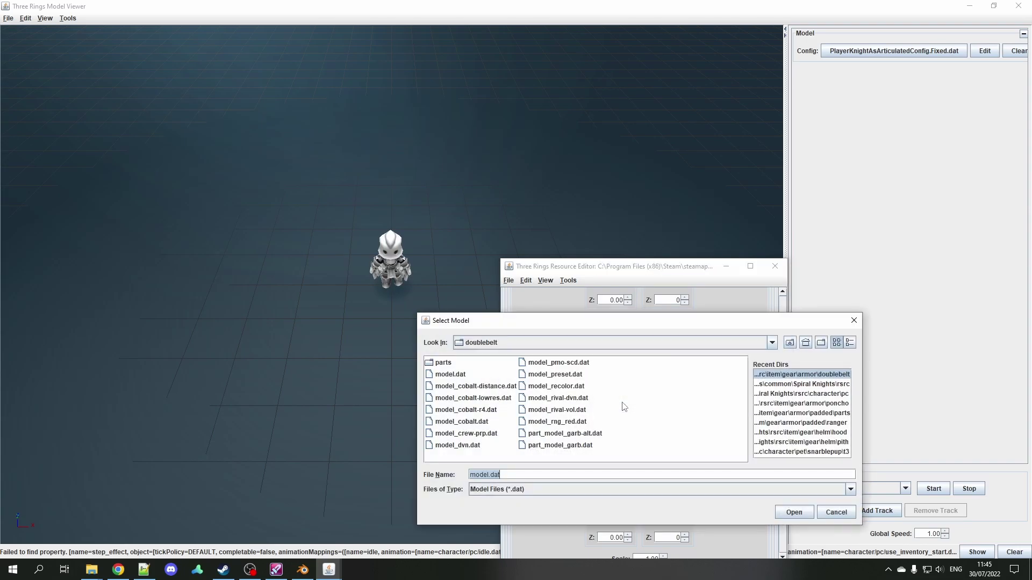
pyautogui.click(789, 343)
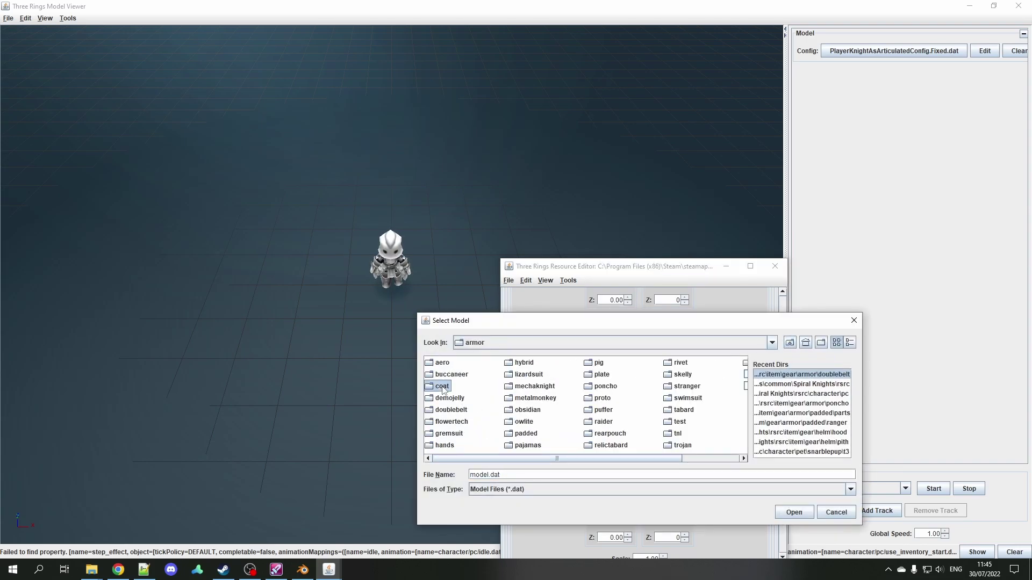
pyautogui.doubleClick(445, 385)
pyautogui.doubleClick(453, 375)
# Save the edited config as Armor.dat in the Tutorial folder.
pyautogui.click(508, 280)
pyautogui.click(526, 280)
pyautogui.click(508, 280)
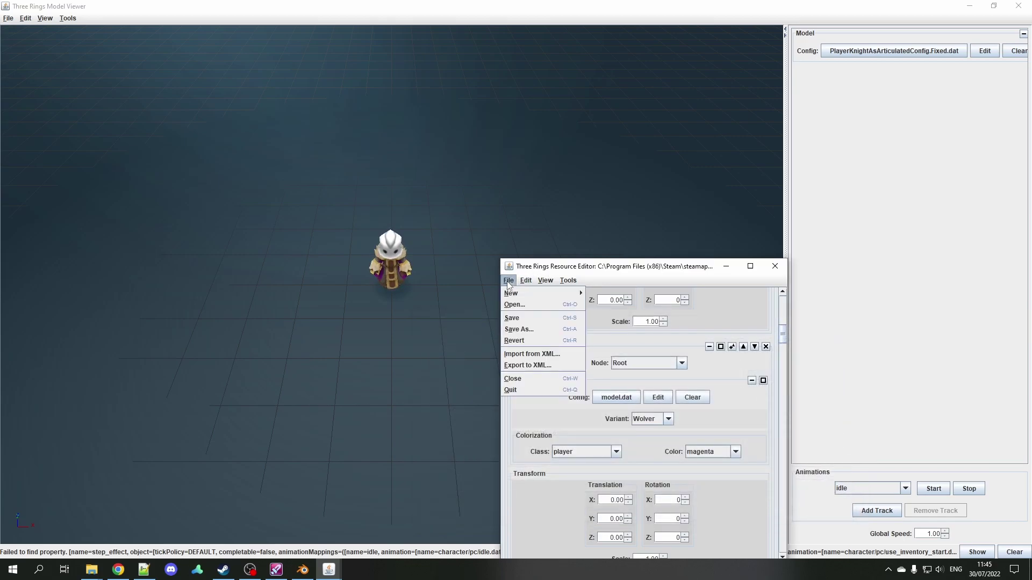
pyautogui.click(520, 329)
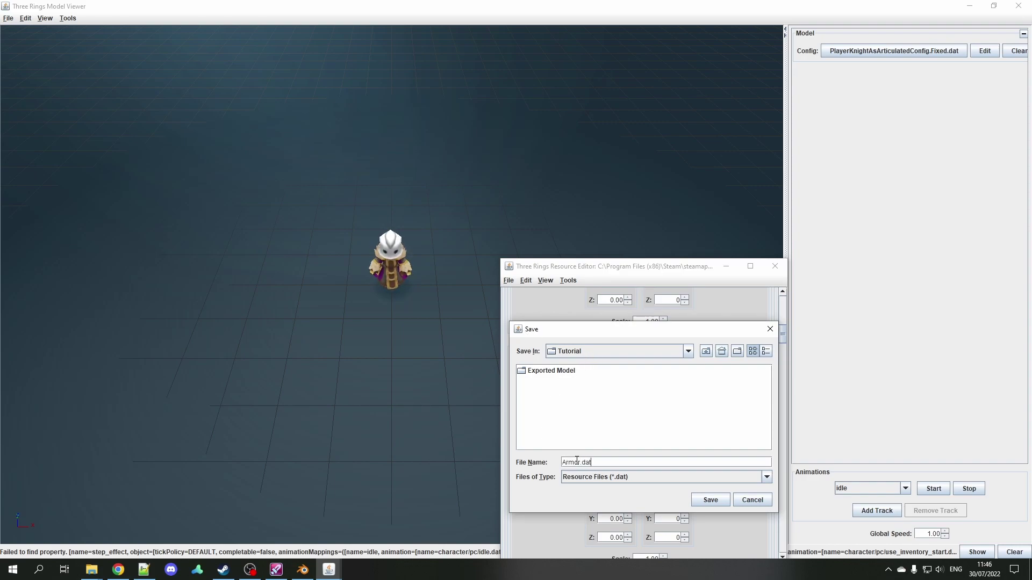
pyautogui.click(711, 500)
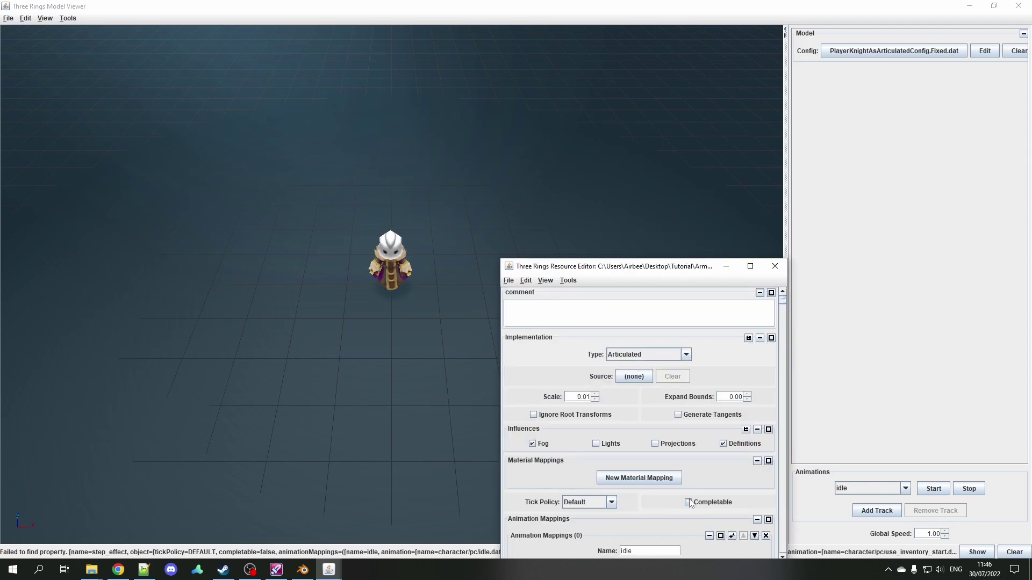
# Switch to Spiral Knights Animator Tools, load Armor.dat and export it to the Tutorial folder as a glTF binary named Armor.
pyautogui.click(276, 569)
pyautogui.click(210, 165)
pyautogui.click(499, 338)
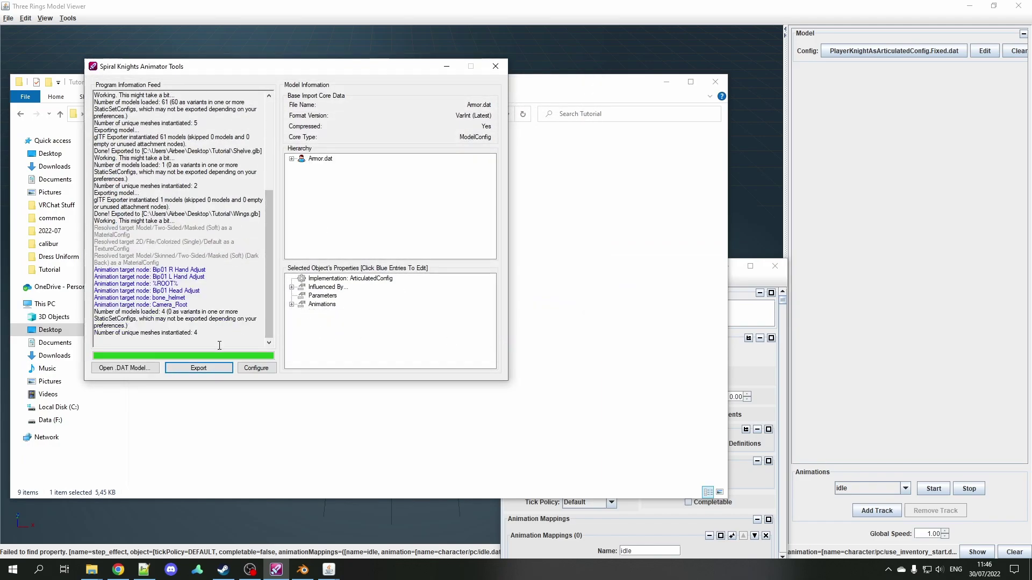
pyautogui.click(207, 369)
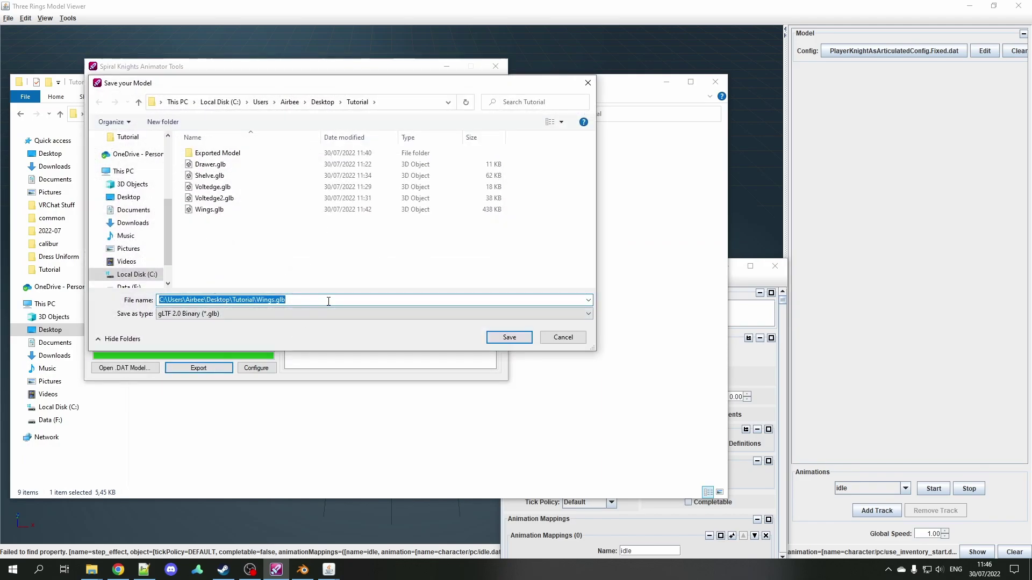
pyautogui.write('Armor')
pyautogui.press('Return')
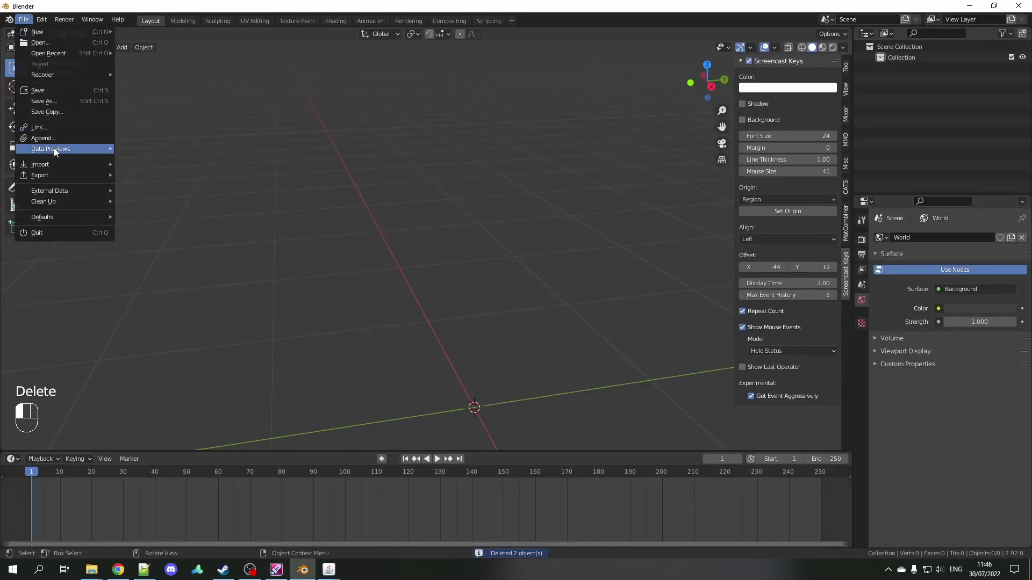
# Import Armor.glb from the Tutorial folder into the empty Blender scene as a glTF 2.0 model.
pyautogui.moveTo(53, 164)
pyautogui.click(153, 238)
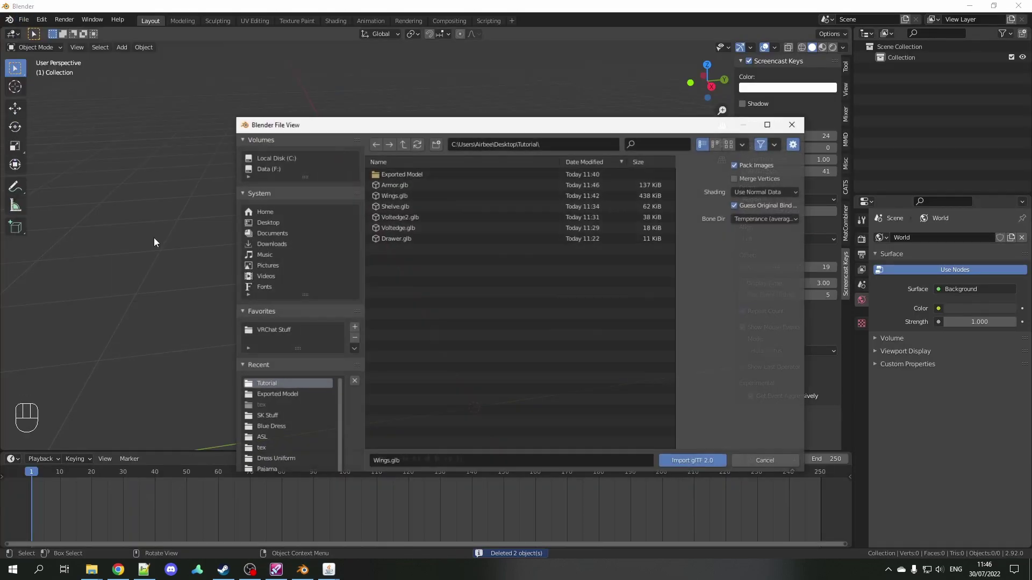
pyautogui.doubleClick(398, 186)
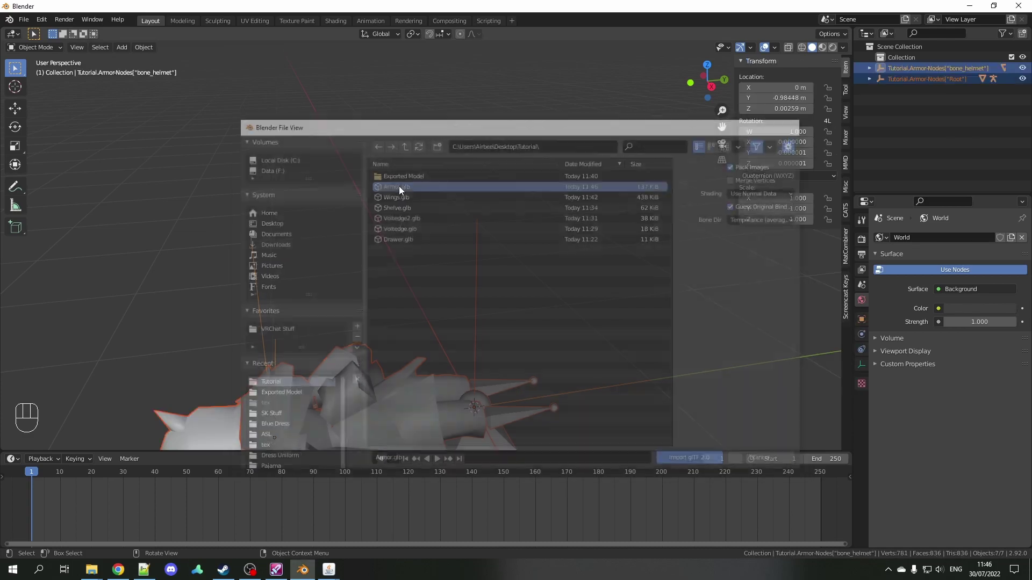
# Select the imported empty at the world origin beside the armor and delete it.
pyautogui.moveTo(399, 192)
pyautogui.mouseDown(button='middle')
pyautogui.moveTo(405, 218)
pyautogui.moveTo(476, 183)
pyautogui.moveTo(447, 147)
pyautogui.moveTo(376, 172)
pyautogui.moveTo(355, 198)
pyautogui.moveTo(389, 208)
pyautogui.mouseUp(button='middle')
pyautogui.scroll(1, 401, 233)
pyautogui.keyDown('shift'); pyautogui.moveTo(414, 250); pyautogui.dragTo(421, 231, button='middle'); pyautogui.keyUp('shift')
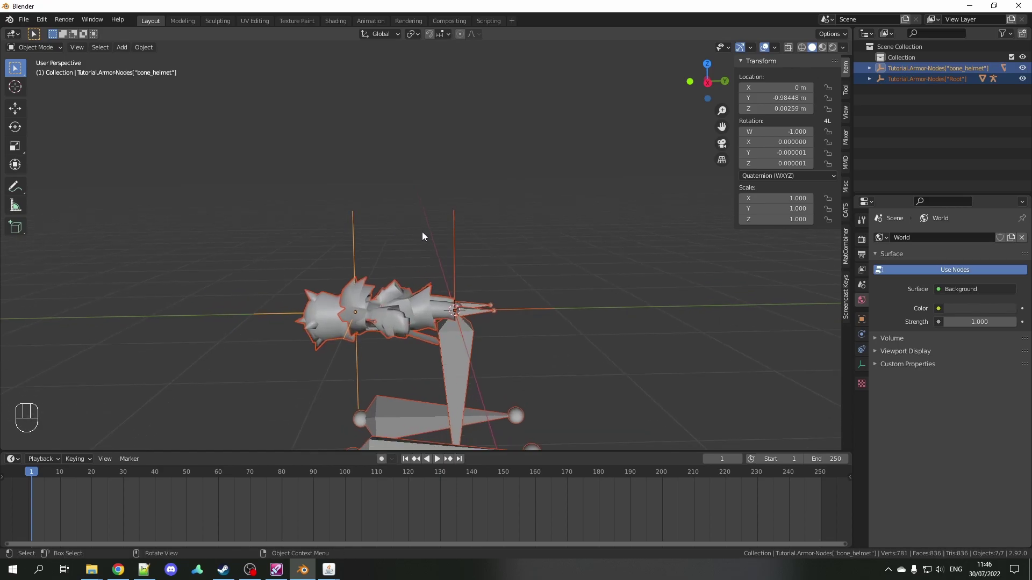
pyautogui.click(421, 234)
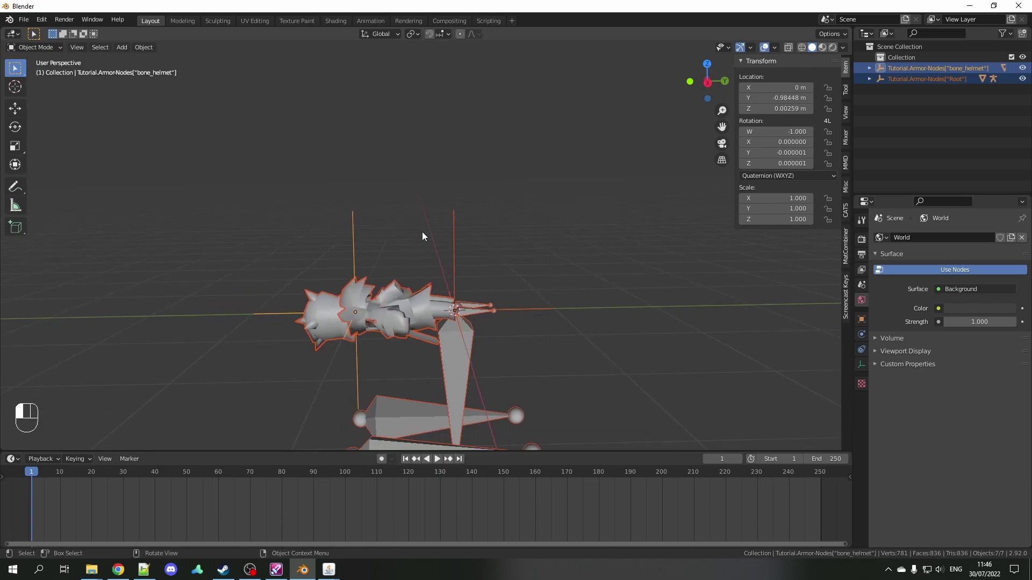
pyautogui.click(453, 258)
pyautogui.press('Delete')
pyautogui.press('Delete')
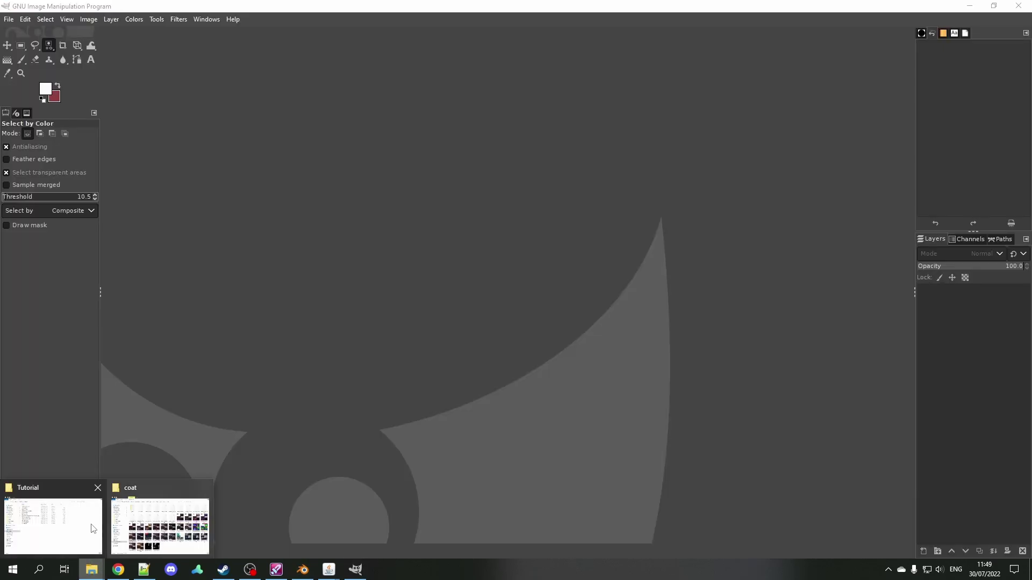
# Open skin_recolor.png and skin_red-grey.png from the Tutorial folder together in GIMP.
pyautogui.click(93, 528)
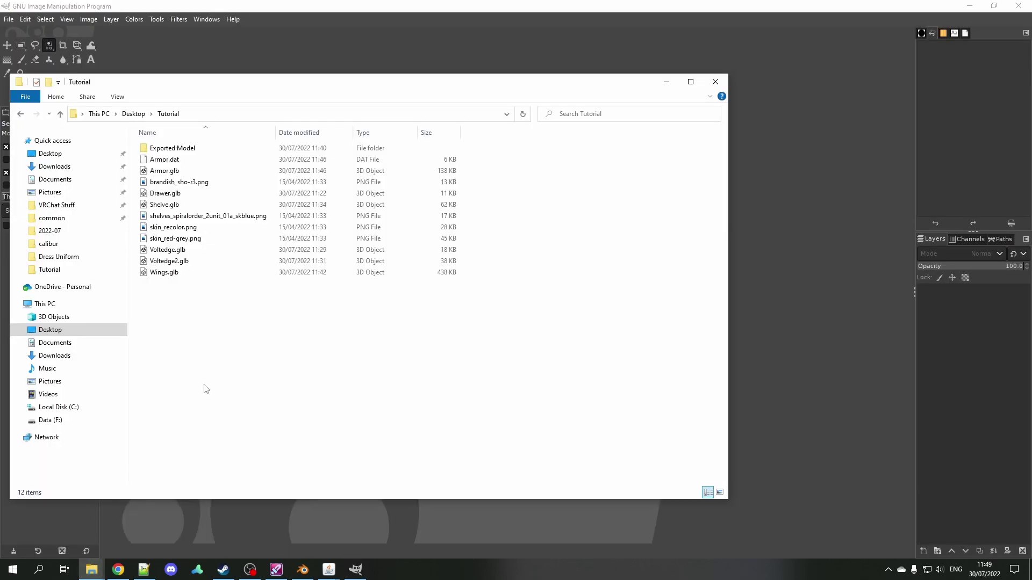
pyautogui.click(189, 226)
pyautogui.keyDown('shift'); pyautogui.click(179, 237); pyautogui.keyUp('shift')
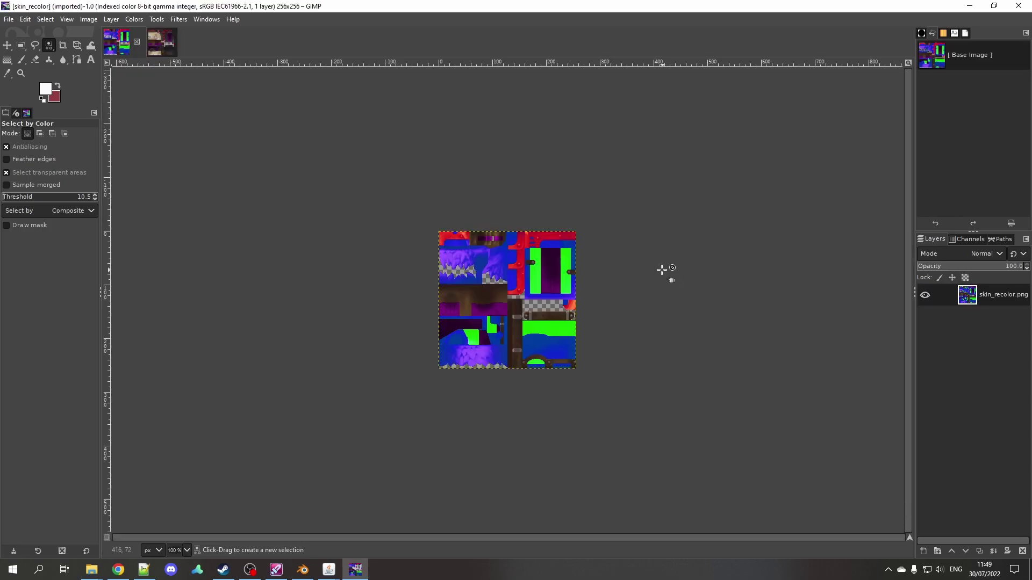
# Convert the skin_red-grey image from indexed to RGB color mode using the built-in sRGB profile.
pyautogui.click(161, 42)
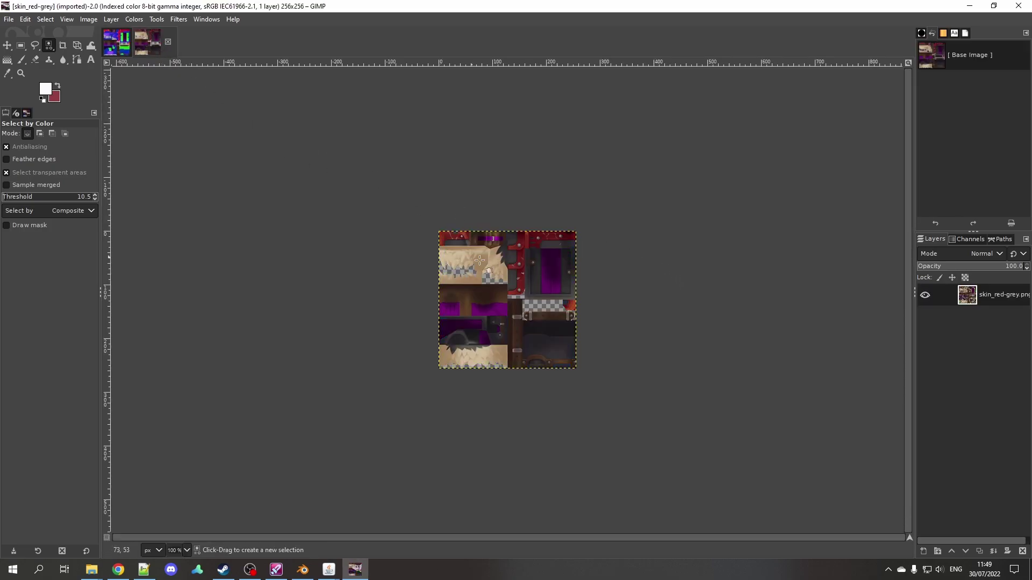
pyautogui.keyDown('ctrl'); pyautogui.scroll(3, 496, 267); pyautogui.keyUp('ctrl')
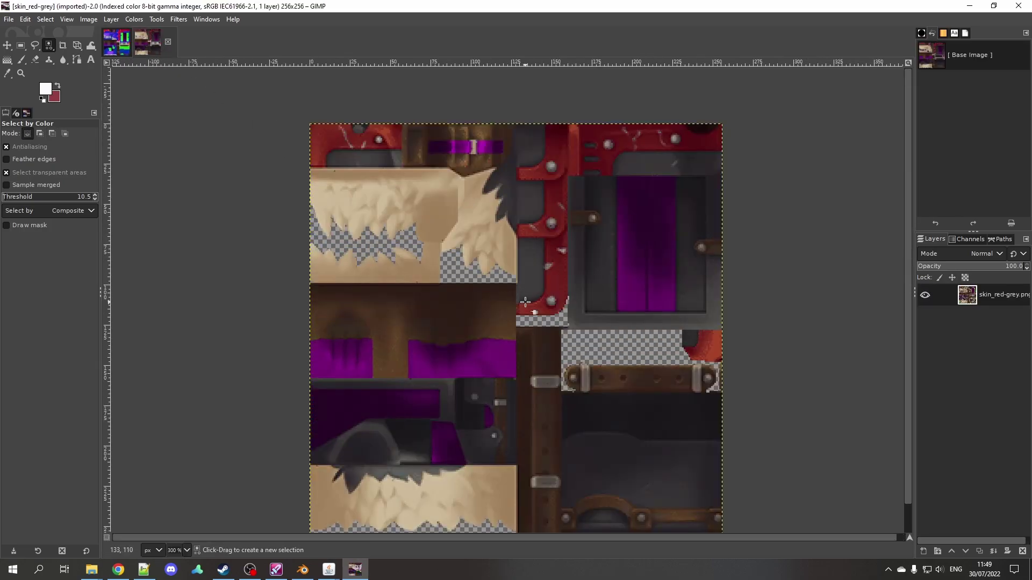
pyautogui.moveTo(525, 302); pyautogui.dragTo(507, 274, button='middle')
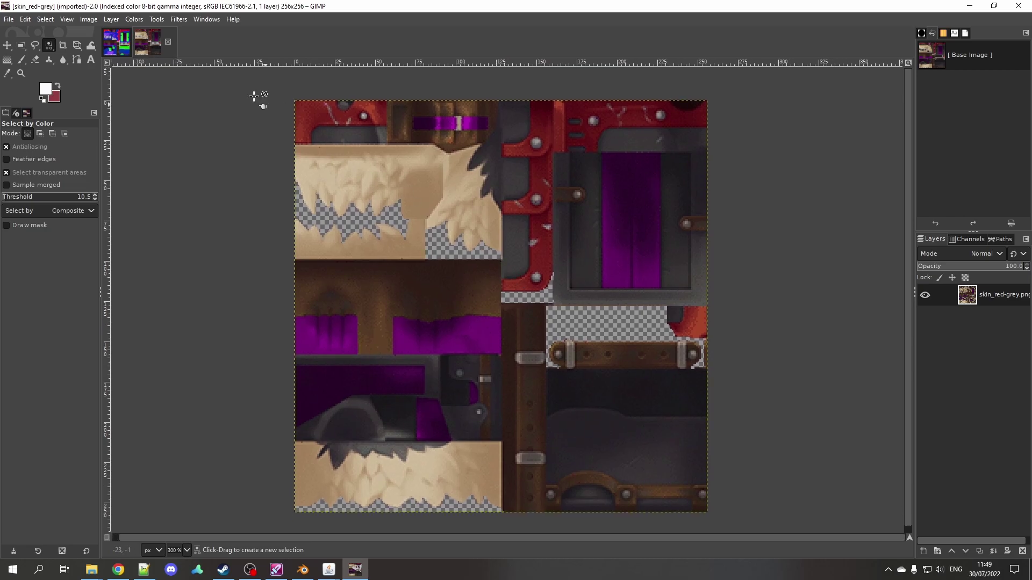
pyautogui.click(89, 20)
pyautogui.moveTo(107, 54)
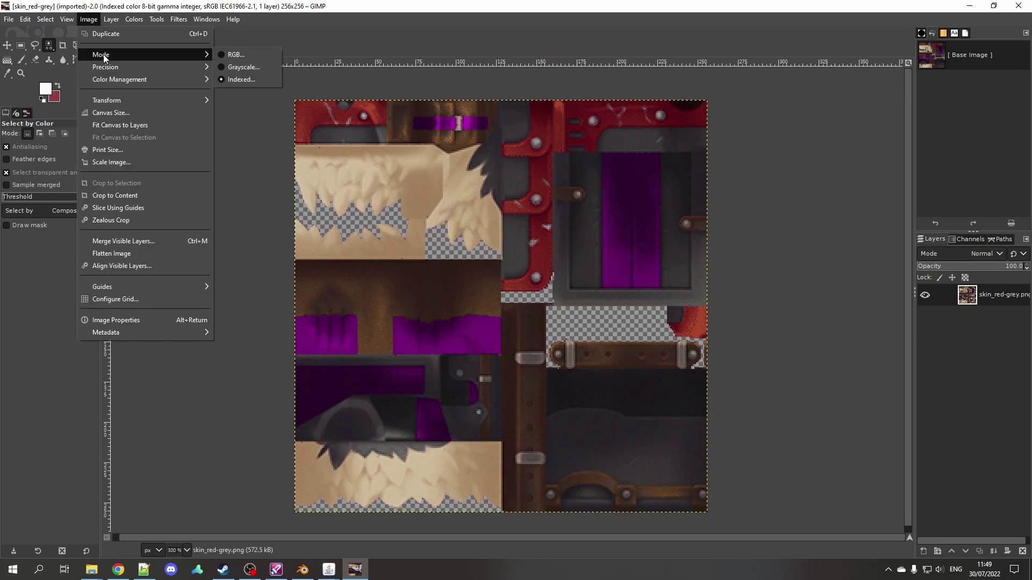
pyautogui.click(237, 57)
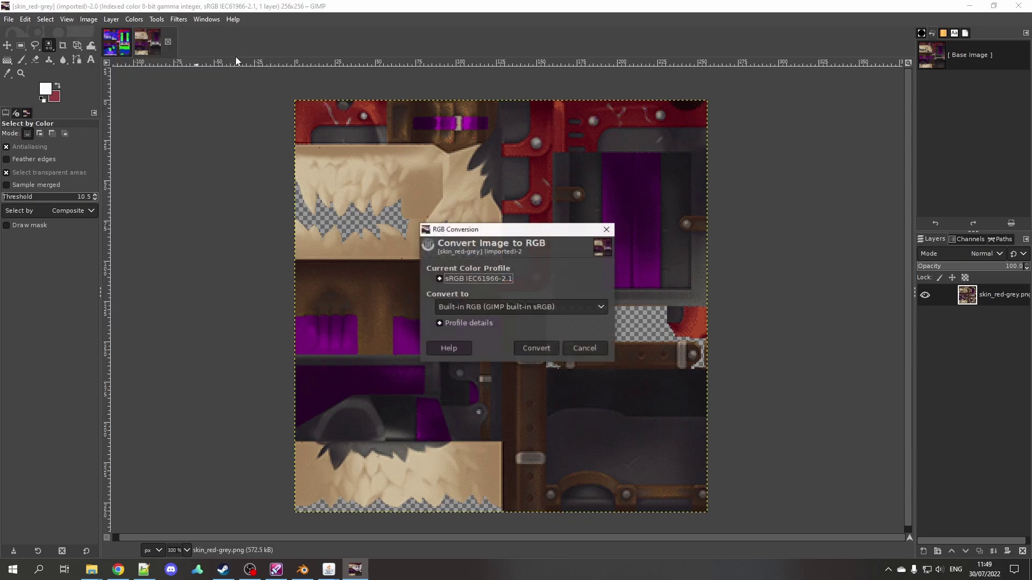
pyautogui.click(538, 349)
# Try shifting the skin_red-grey texture's colors with Hue-Saturation, then cancel the adjustment.
pyautogui.click(134, 20)
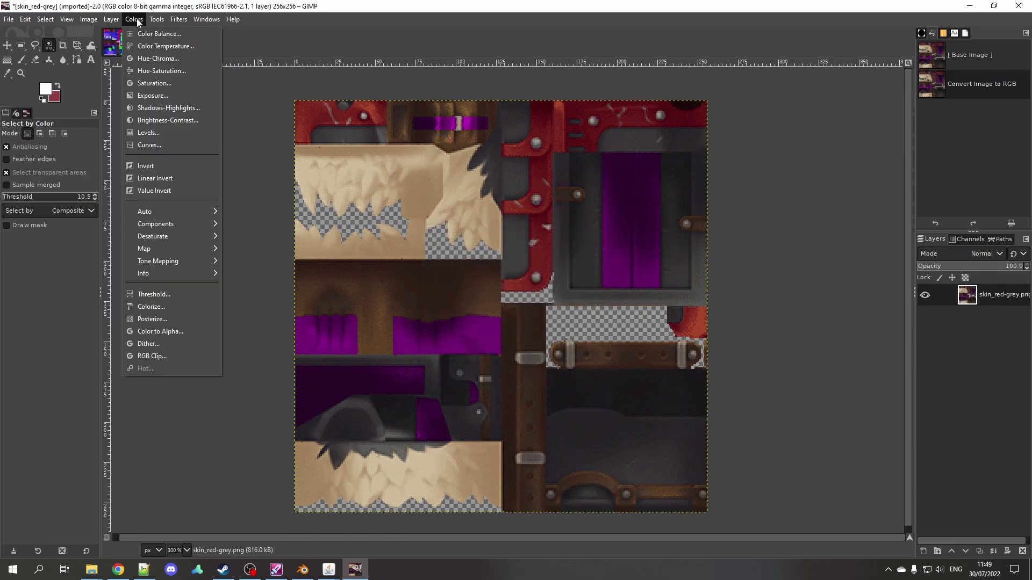
pyautogui.click(158, 70)
pyautogui.moveTo(817, 290); pyautogui.dragTo(860, 287)
pyautogui.hotkey('ctrl', 'z')
pyautogui.click(814, 291)
pyautogui.press('Escape')
pyautogui.hotkey('ctrl', 'y')
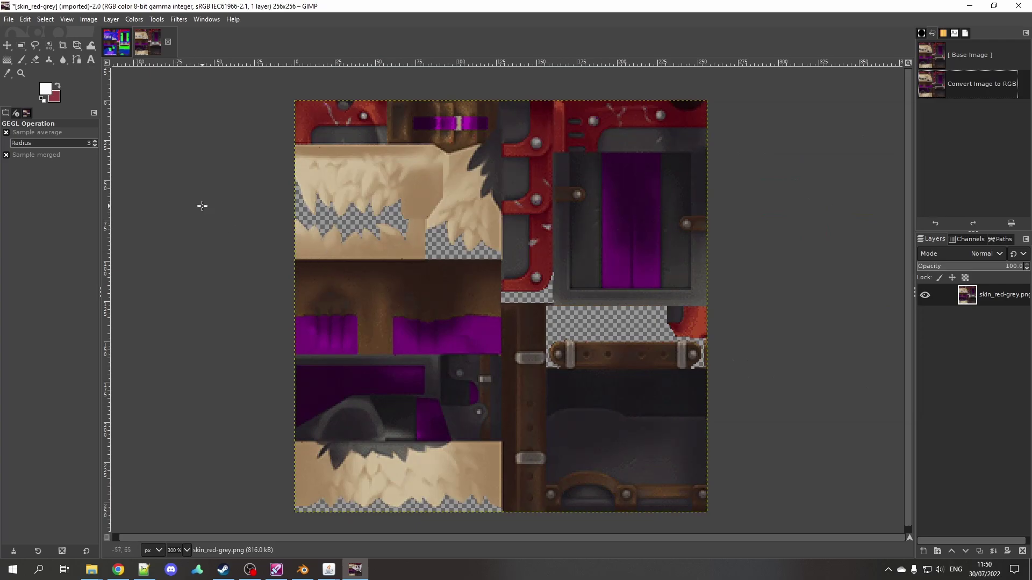
# Select the bright purple cloth areas with Select by Color at a threshold of 12.5.
pyautogui.click(51, 47)
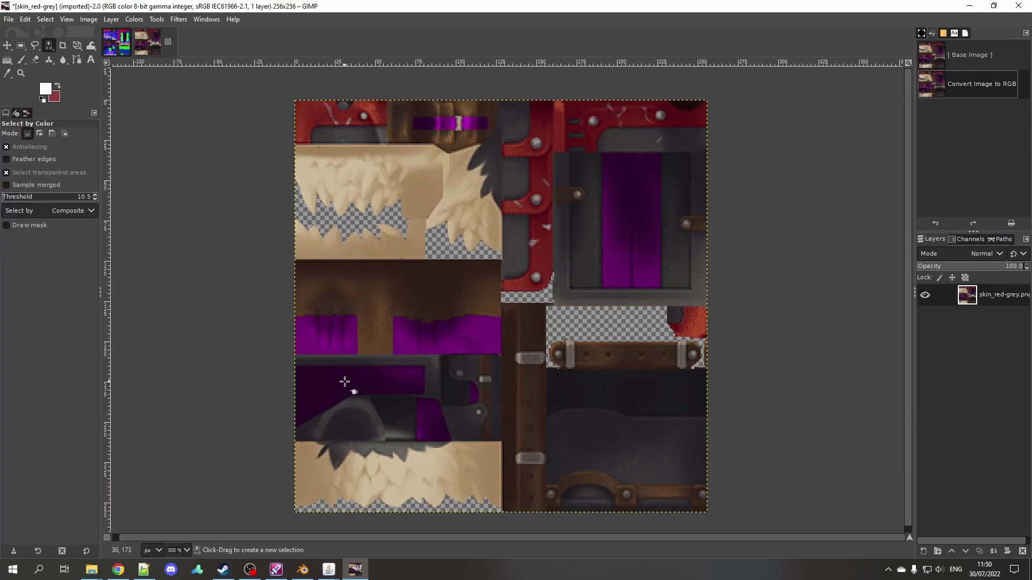
pyautogui.keyDown('ctrl'); pyautogui.scroll(3, 322, 355); pyautogui.keyUp('ctrl')
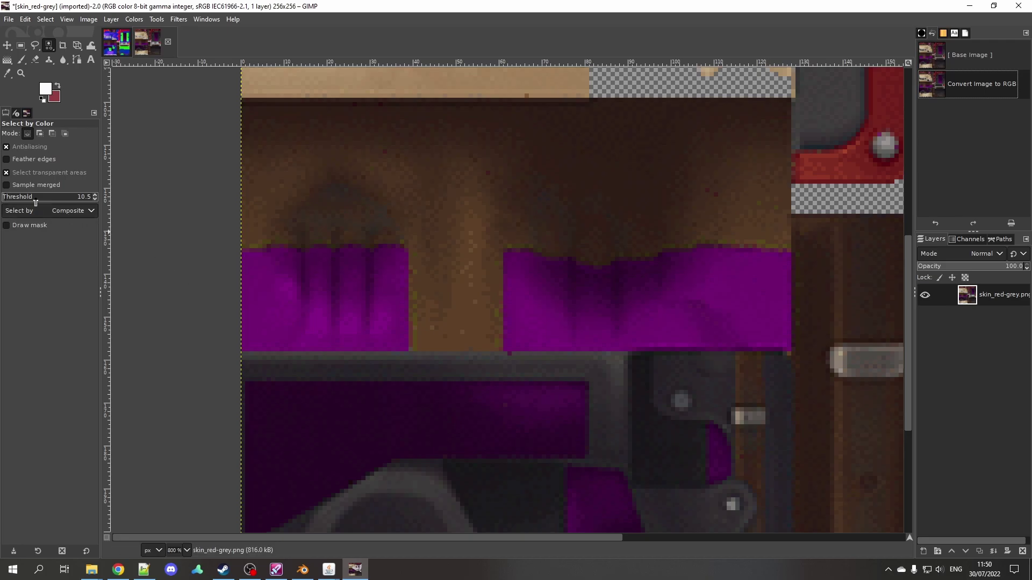
pyautogui.moveTo(38, 199); pyautogui.dragTo(50, 198)
pyautogui.click(276, 323)
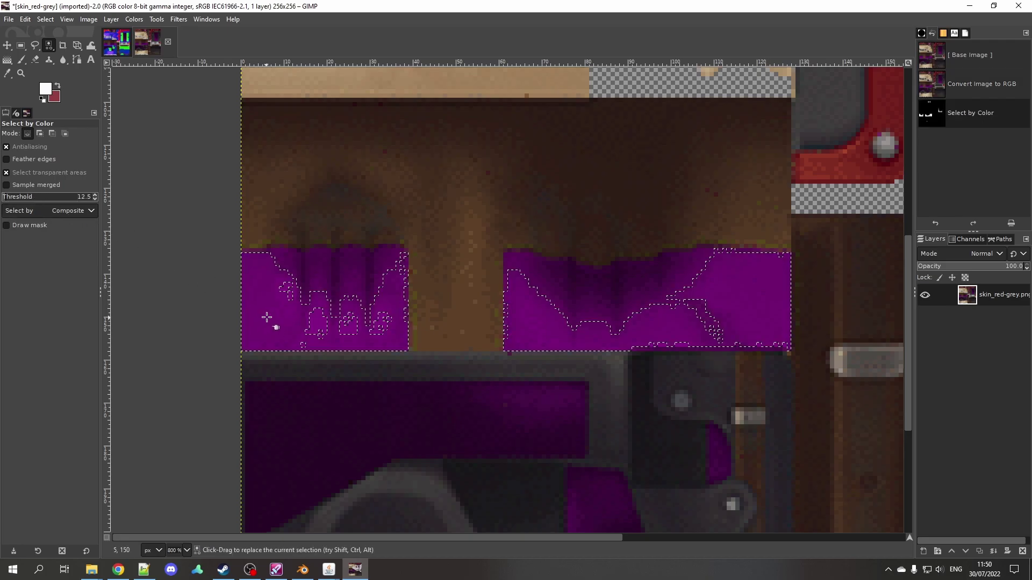
# Extend the color selection to the darker purple cloth shades across the skin_red-grey texture, using a threshold of 12.5.
pyautogui.keyDown('ctrl'); pyautogui.scroll(2, 276, 322); pyautogui.keyUp('ctrl')
pyautogui.click(293, 264)
pyautogui.click(294, 254)
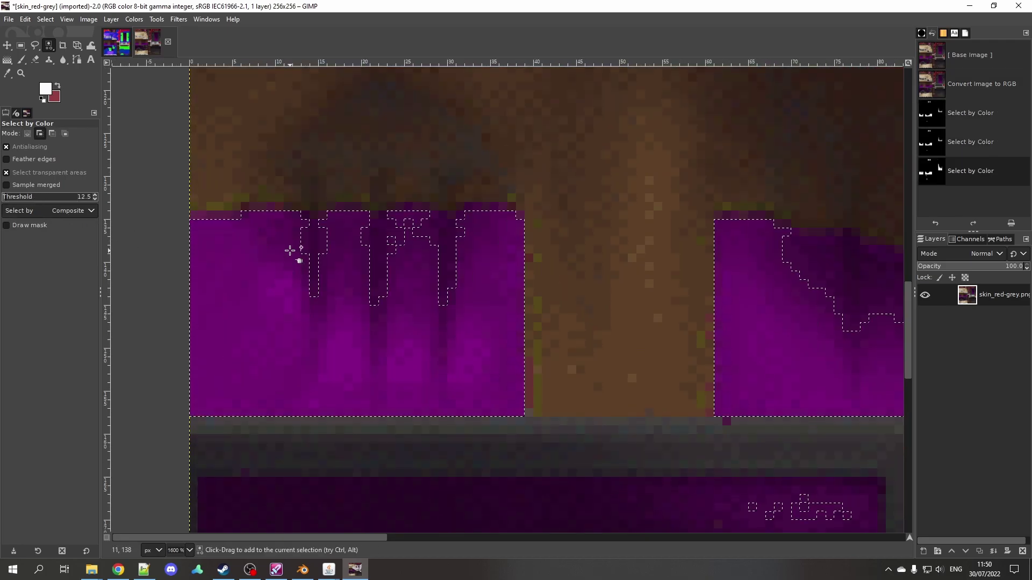
pyautogui.click(317, 249)
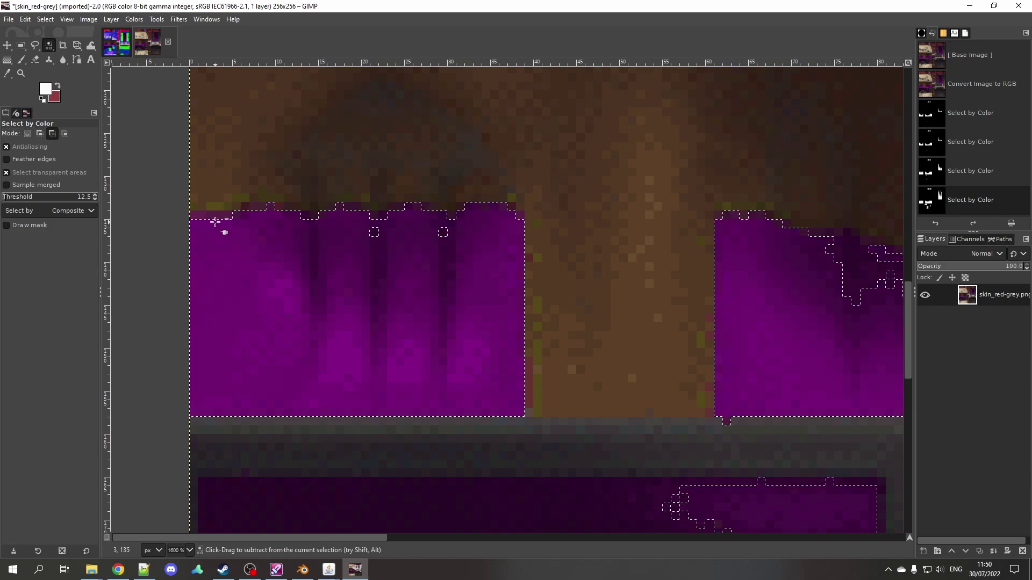
pyautogui.keyDown('ctrl'); pyautogui.scroll(1, 216, 220); pyautogui.keyUp('ctrl')
pyautogui.click(236, 214)
pyautogui.press('4')
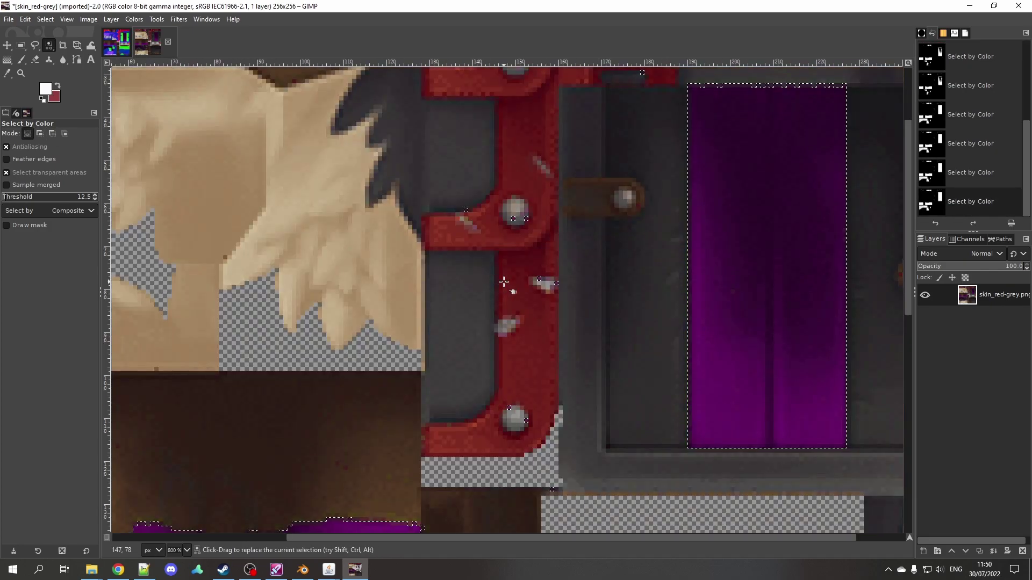
# Subtract four rectangles of about 50×82, 77×31, 60×33 and 43×36 px around the stray selected spots on the red armor frames.
pyautogui.click(21, 46)
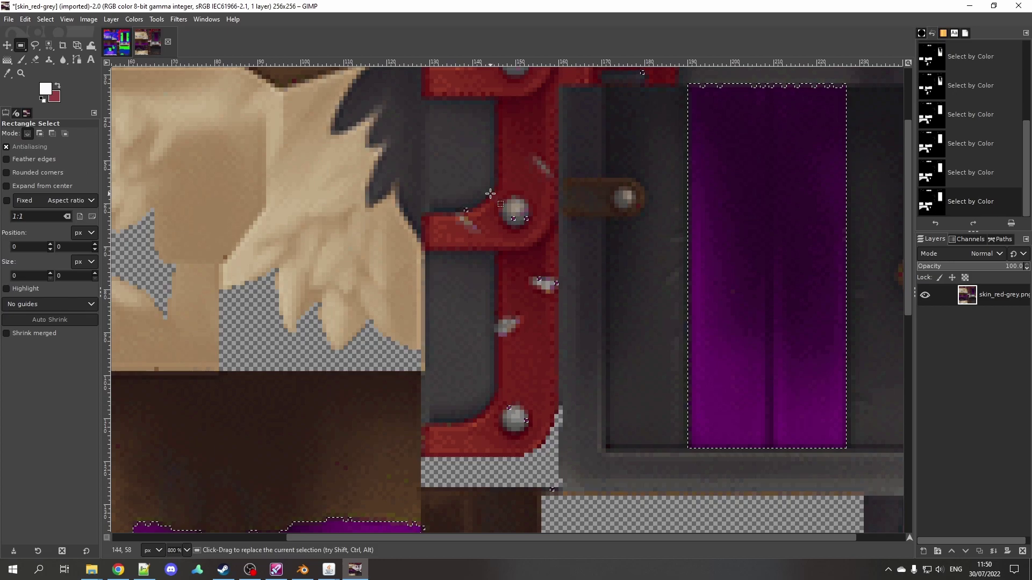
pyautogui.moveTo(408, 149); pyautogui.dragTo(623, 500)
pyautogui.scroll(5, 483, 268)
pyautogui.hscroll(2, 484, 269)
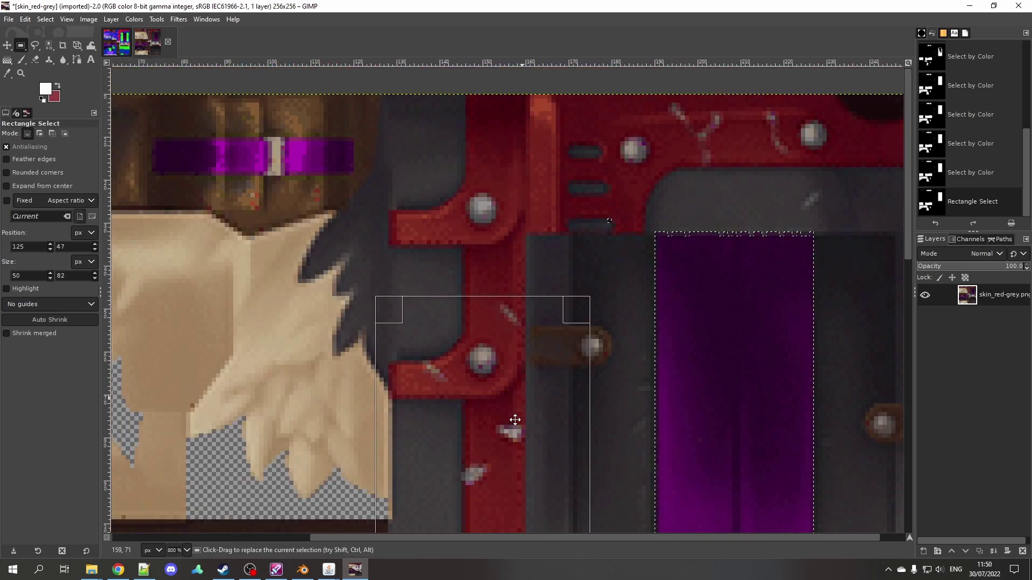
pyautogui.moveTo(503, 176); pyautogui.dragTo(830, 305)
pyautogui.hscroll(-6, 437, 311)
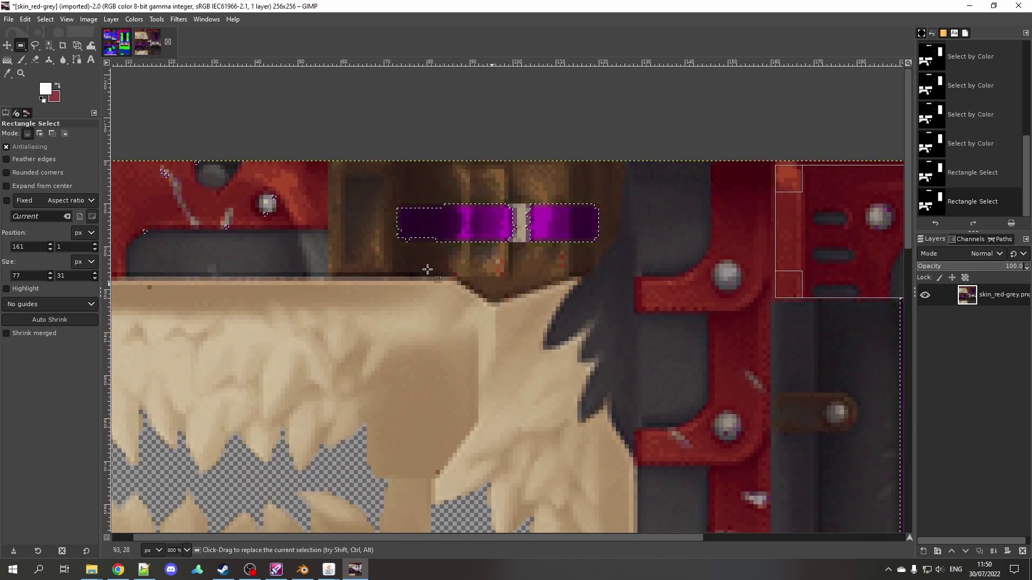
pyautogui.moveTo(239, 157); pyautogui.dragTo(495, 299)
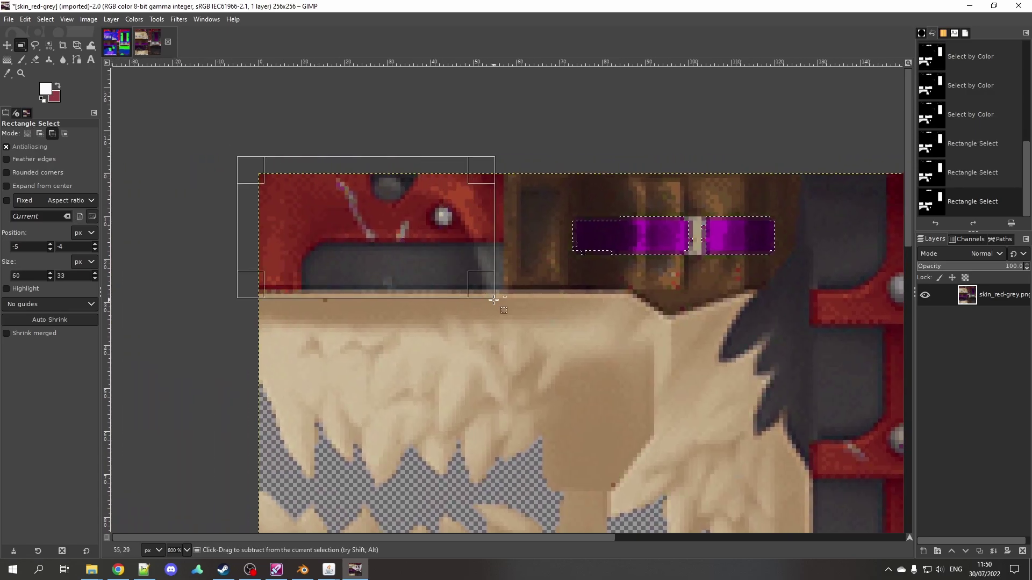
pyautogui.keyDown('ctrl'); pyautogui.scroll(-3, 488, 197); pyautogui.keyUp('ctrl')
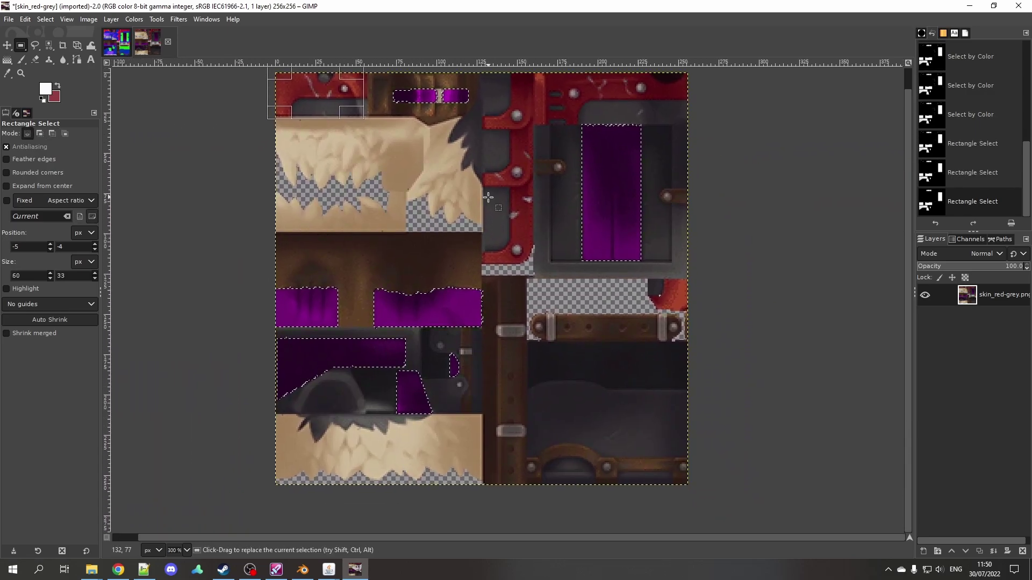
pyautogui.moveTo(621, 276); pyautogui.dragTo(690, 333)
pyautogui.hscroll(-2, 529, 324)
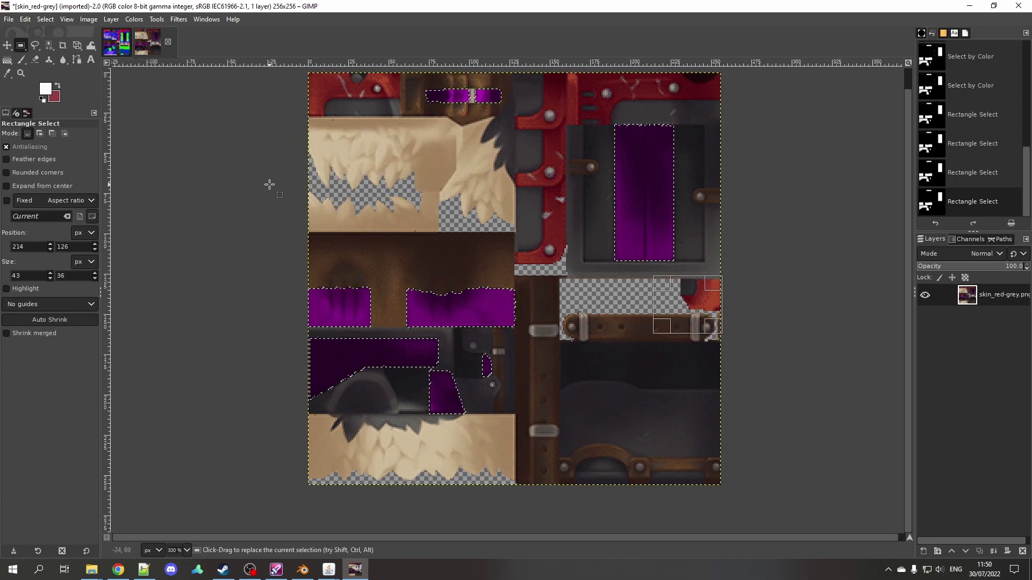
# Switch to the browser, open the Spiral Knights wiki's Personal Color page and examine its list of colors.
pyautogui.hotkey('alt', 'Tab')
pyautogui.click(230, 159)
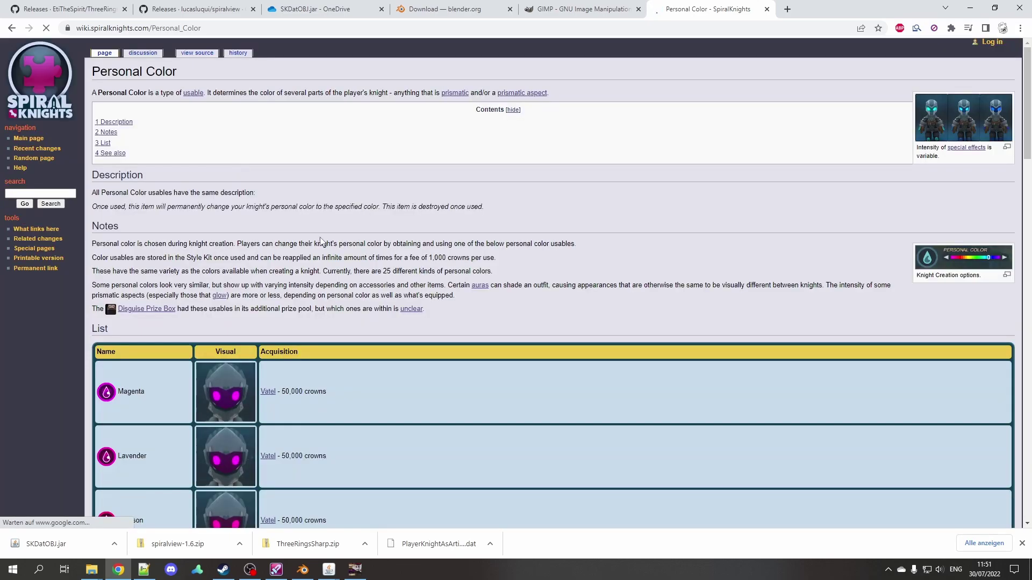
pyautogui.scroll(-3, 321, 243)
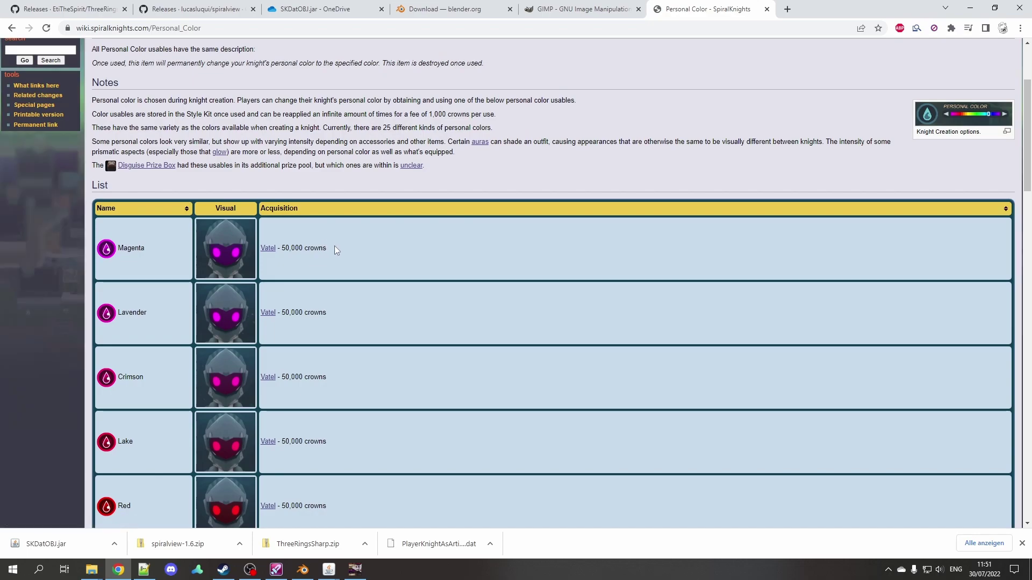
pyautogui.scroll(-1, 335, 250)
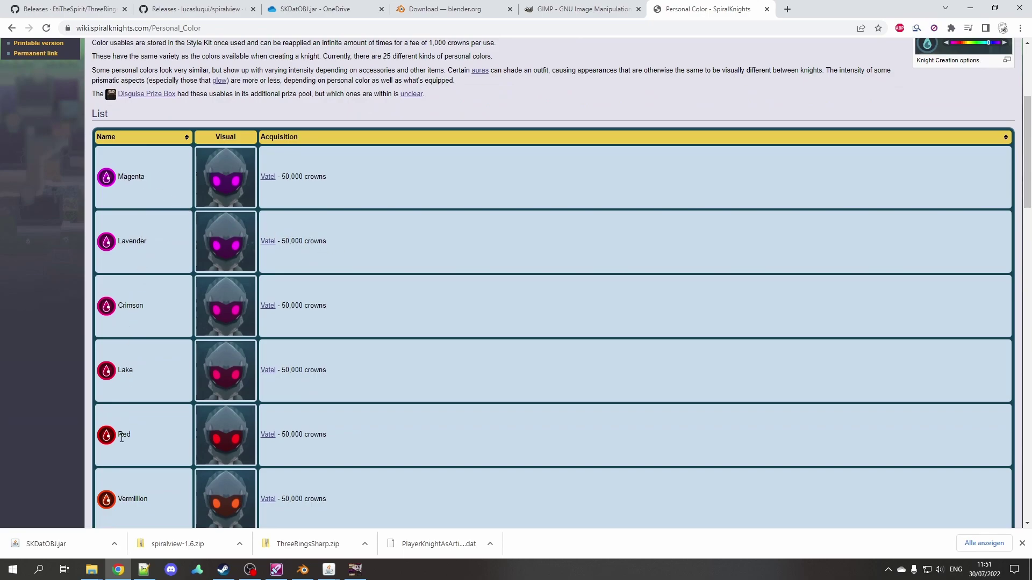
# Open the Calculator app for a multiplication starting with 4.
pyautogui.press('super')
pyautogui.write('calc')
pyautogui.press('Return')
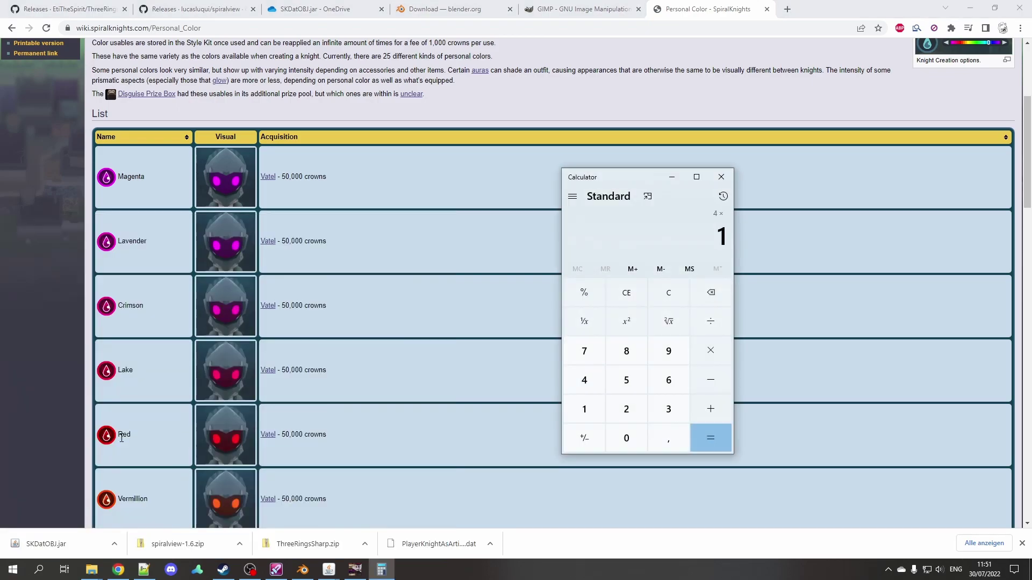
# Return to GIMP and apply Hue-Saturation with a hue of 60 to the selected purple areas of hood_dark.
pyautogui.click(354, 569)
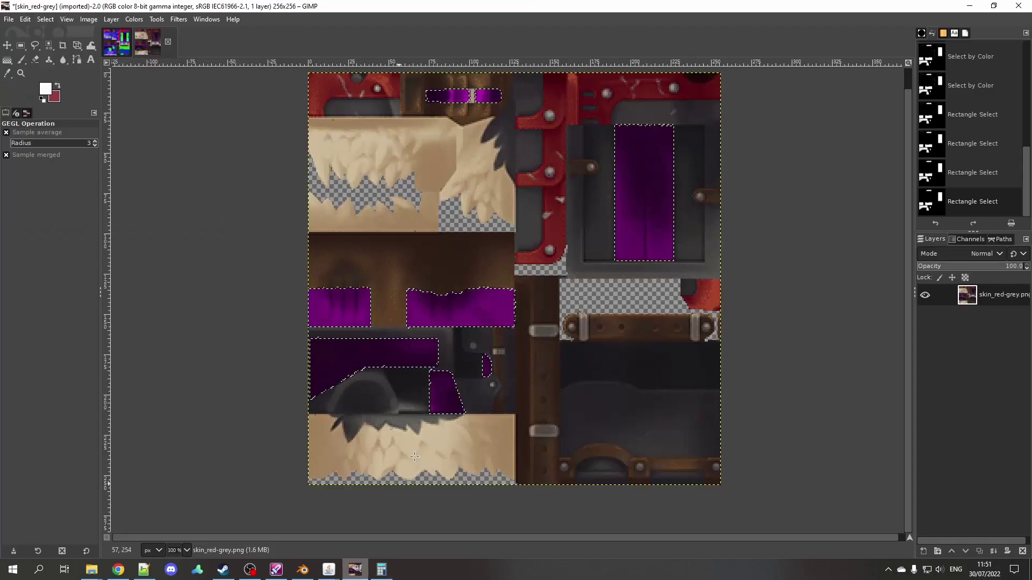
pyautogui.click(134, 18)
pyautogui.click(161, 71)
pyautogui.click(877, 291)
pyautogui.write('60')
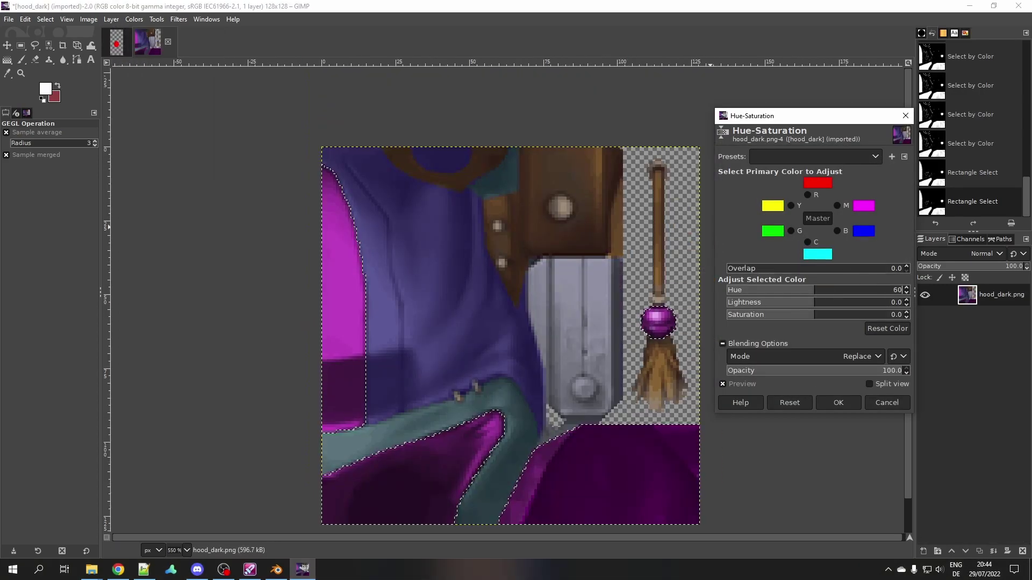
pyautogui.press('Return')
pyautogui.keyDown('ctrl'); pyautogui.scroll(4, 536, 323); pyautogui.keyUp('ctrl')
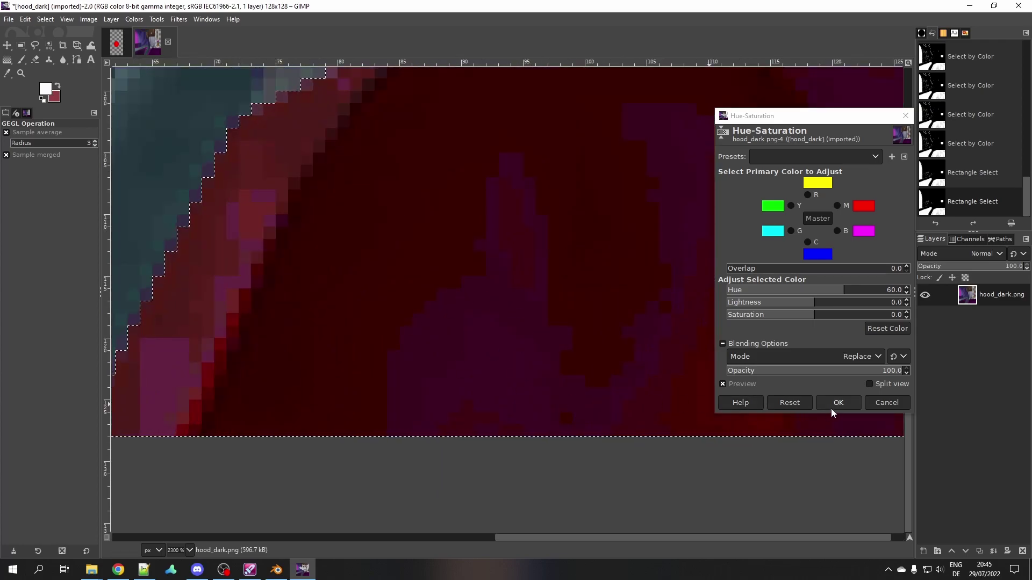
pyautogui.click(833, 405)
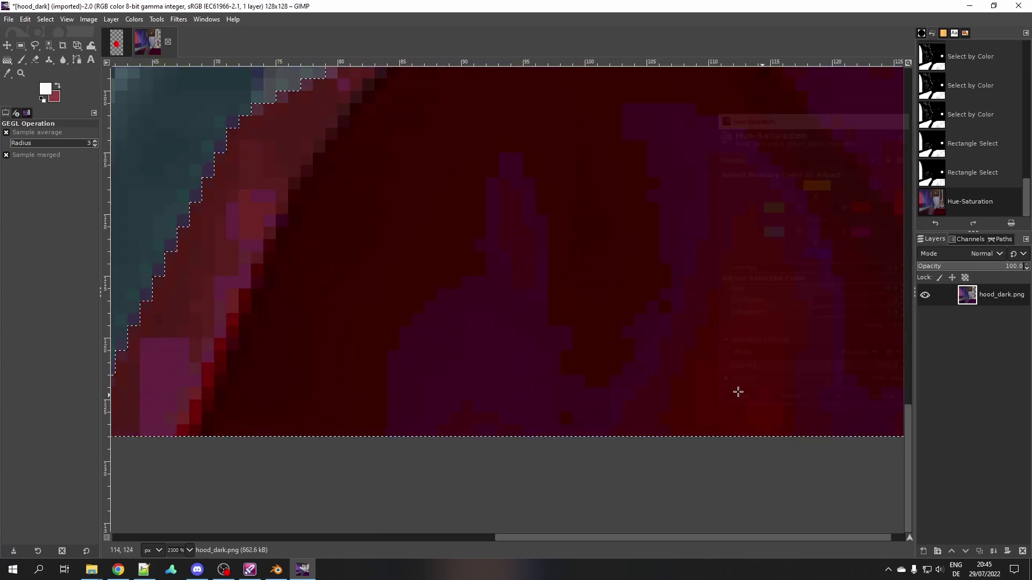
# Add the missed dark purple shades to the hood_dark selection at threshold 10.5, then try repeating the hue shift and undo it.
pyautogui.click(50, 45)
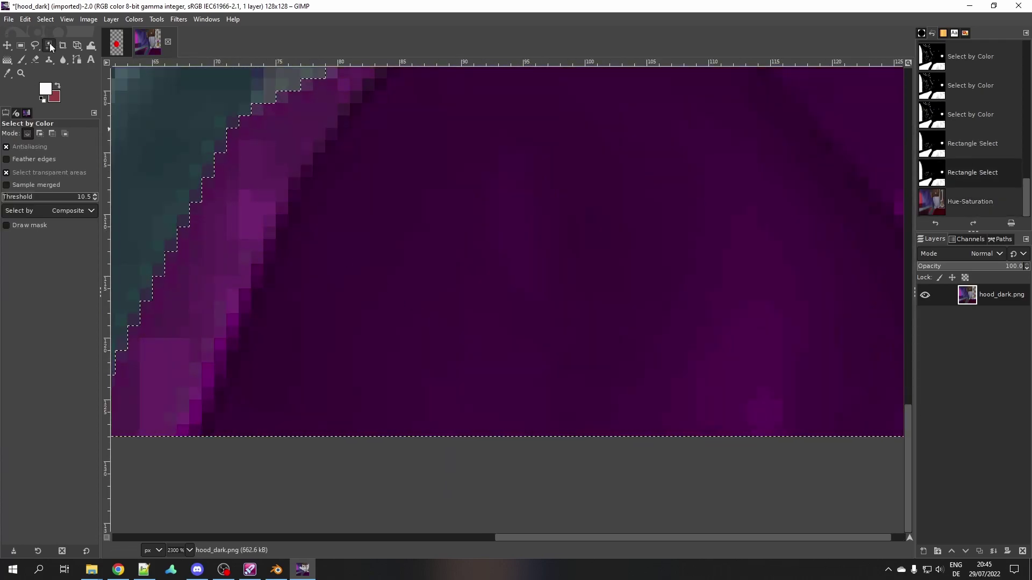
pyautogui.keyDown('shift'); pyautogui.click(506, 367); pyautogui.keyUp('shift')
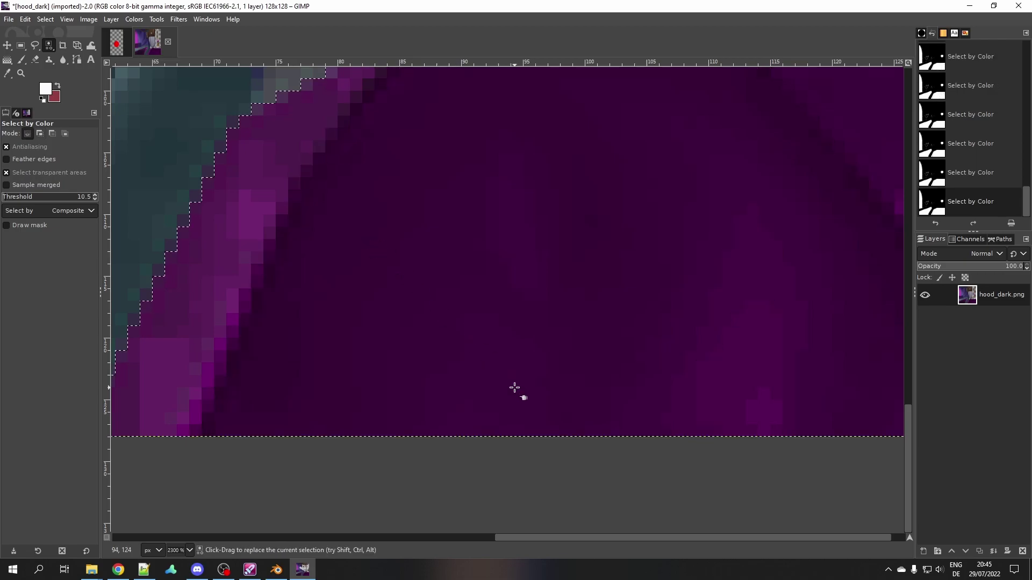
pyautogui.hotkey('ctrl', 'f')
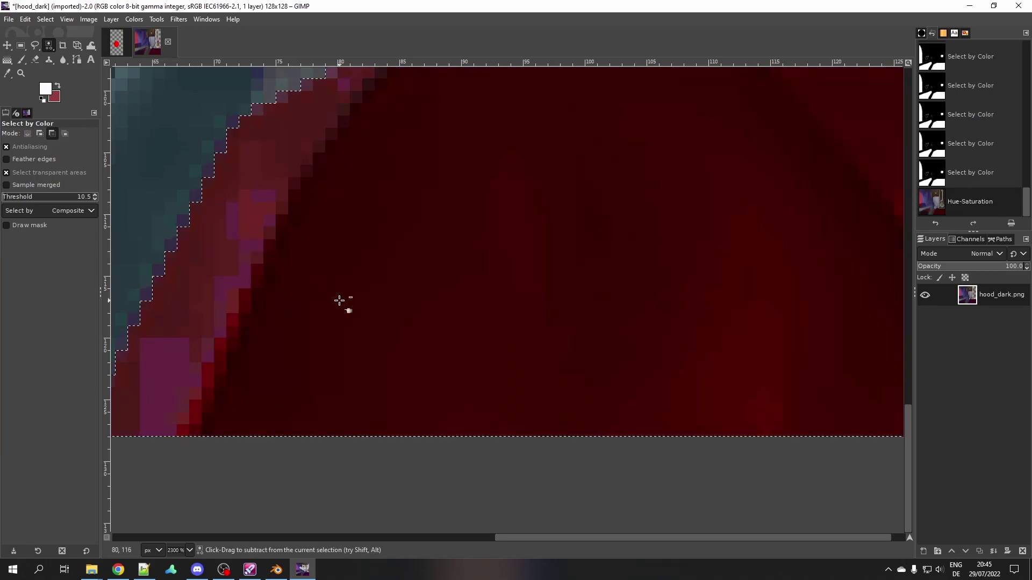
pyautogui.hotkey('ctrl', 'z')
# Add the lighter purple edge strip's shades to the hood_dark selection and repeat the Hue-Saturation shift on it.
pyautogui.hscroll(-3, 306, 302)
pyautogui.keyDown('shift'); pyautogui.click(288, 361); pyautogui.keyUp('shift')
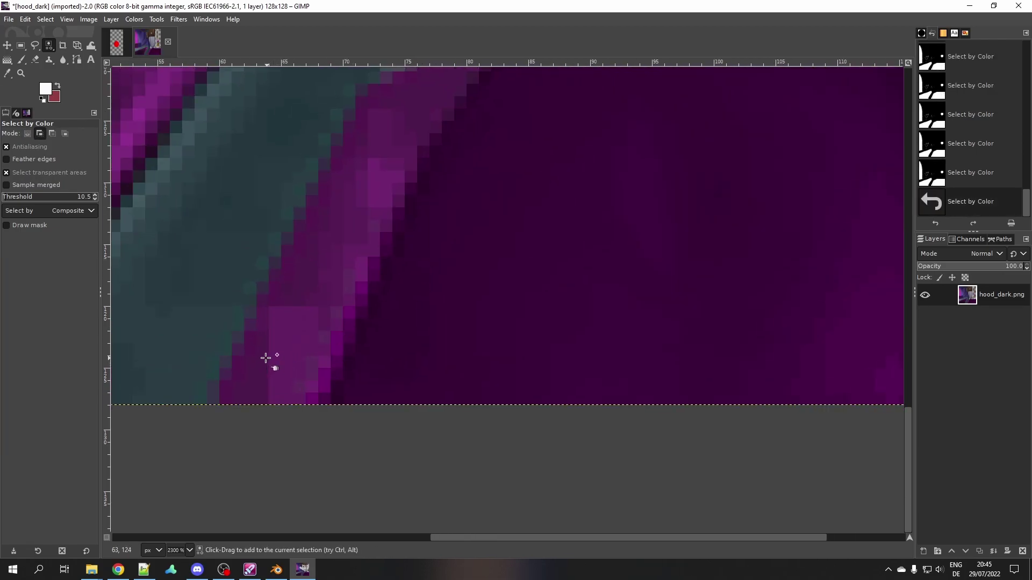
pyautogui.hotkey('ctrl', 'f')
pyautogui.keyDown('ctrl'); pyautogui.scroll(-5, 414, 291); pyautogui.keyUp('ctrl')
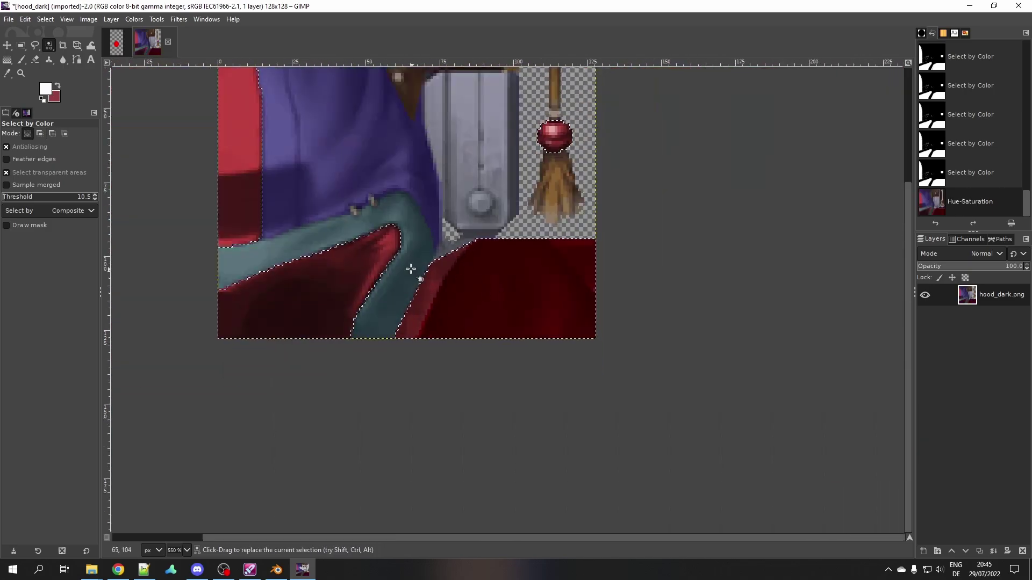
pyautogui.hscroll(-3, 408, 269)
pyautogui.keyDown('ctrl'); pyautogui.scroll(2, 453, 276); pyautogui.keyUp('ctrl')
pyautogui.keyDown('ctrl'); pyautogui.scroll(-2, 433, 253); pyautogui.keyUp('ctrl')
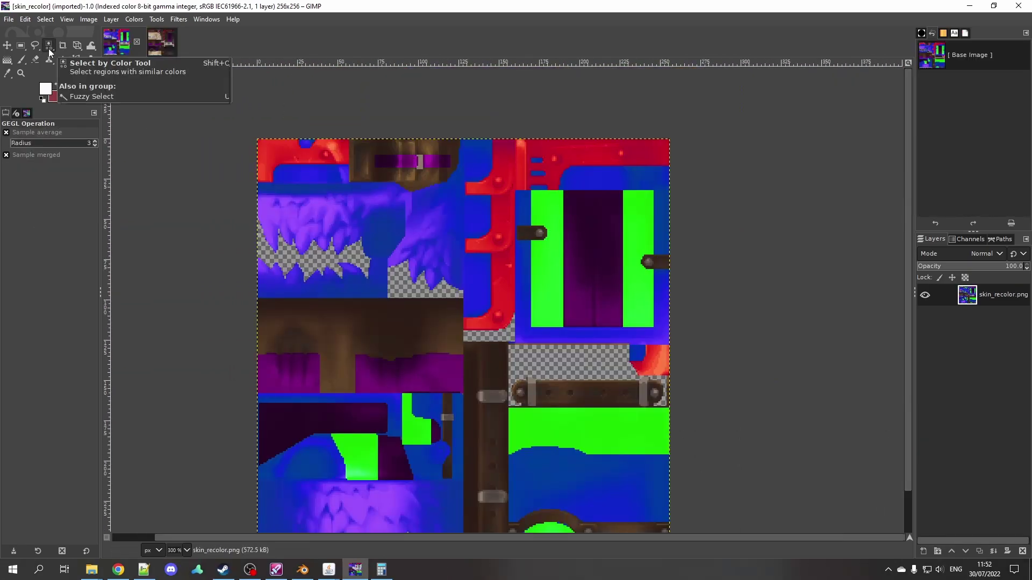
# Select all the red and orange frame areas of skin_recolor with Select by Color at a threshold of 12.5.
pyautogui.click(49, 45)
pyautogui.keyDown('ctrl'); pyautogui.scroll(5, 500, 242); pyautogui.keyUp('ctrl')
pyautogui.click(396, 261)
pyautogui.keyDown('shift'); pyautogui.click(422, 224); pyautogui.keyUp('shift')
pyautogui.keyDown('shift'); pyautogui.click(458, 350); pyautogui.keyUp('shift')
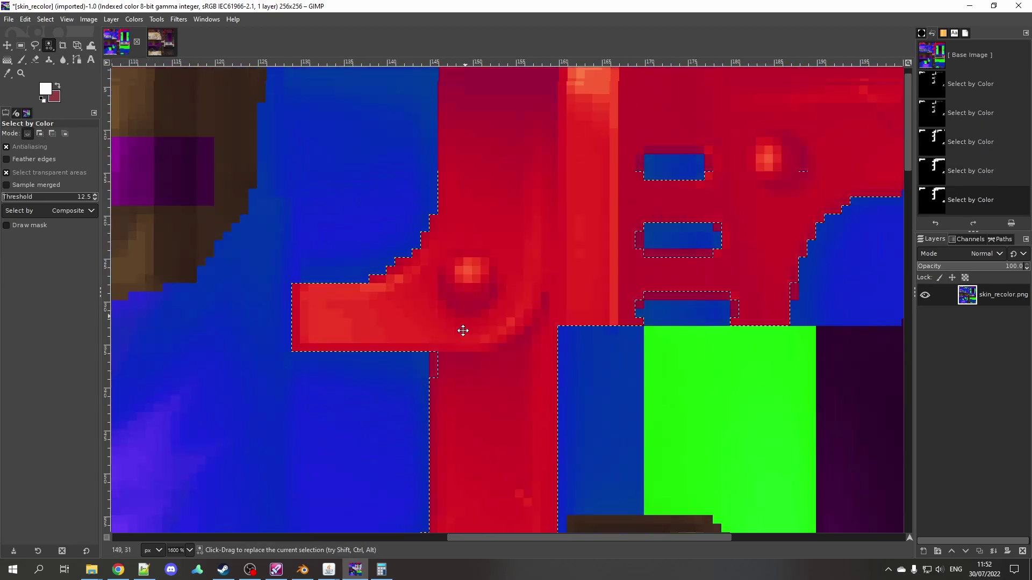
pyautogui.keyDown('ctrl'); pyautogui.scroll(-4, 458, 350); pyautogui.keyUp('ctrl')
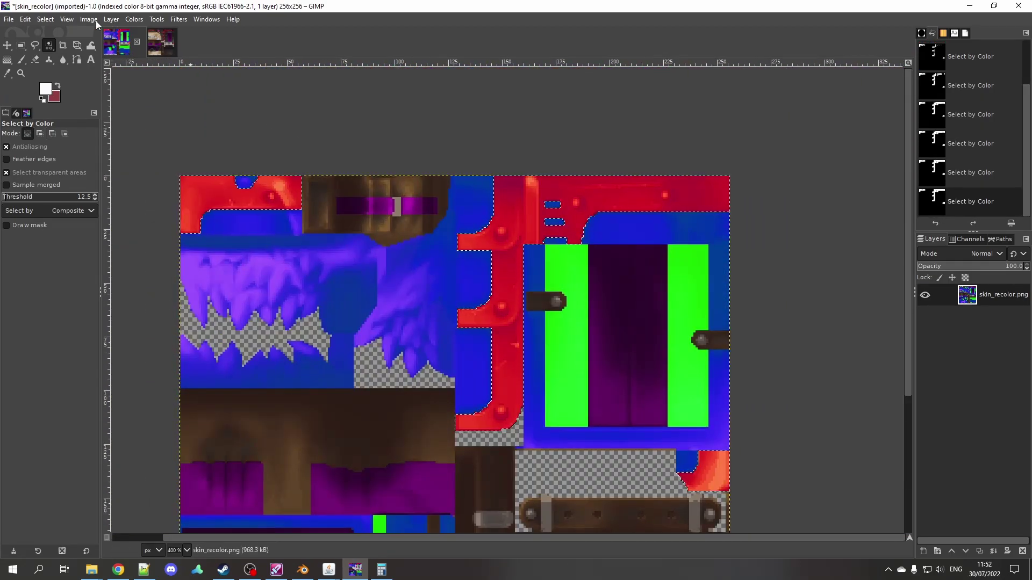
# Convert the skin_recolor image from indexed to RGB color mode.
pyautogui.click(89, 18)
pyautogui.moveTo(108, 44)
pyautogui.click(225, 44)
pyautogui.click(534, 348)
# Recolor the selected red frames beige using Hue-Saturation with hue 40.6, lightness 22.6 and saturation -71.3.
pyautogui.click(134, 19)
pyautogui.click(162, 74)
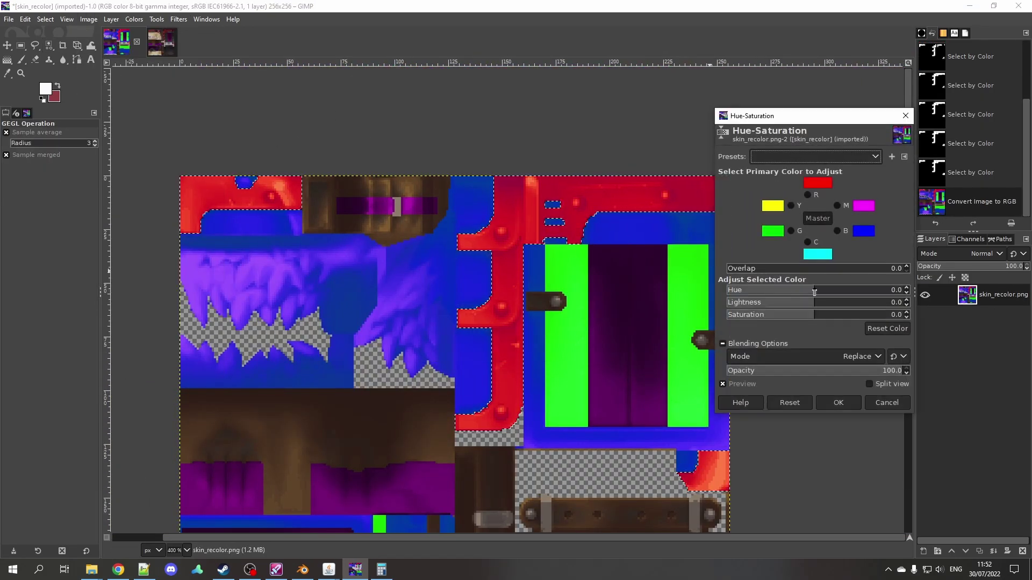
pyautogui.click(828, 289)
pyautogui.moveTo(828, 288); pyautogui.dragTo(834, 291)
pyautogui.click(752, 315)
pyautogui.click(835, 302)
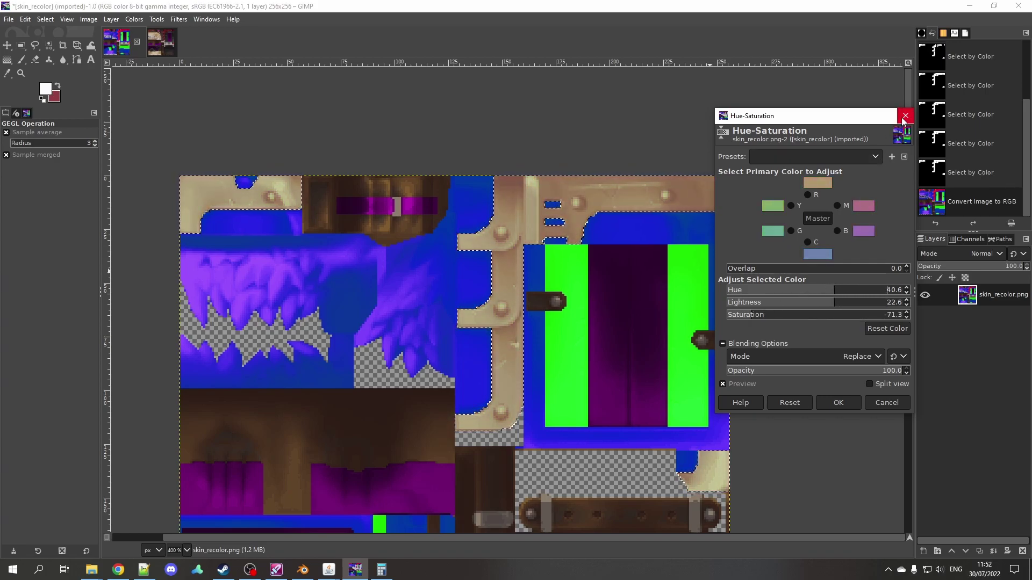
pyautogui.click(839, 403)
# Select the blue armor and fur areas of skin_recolor by color and recolor them muted purple with Hue-Saturation.
pyautogui.keyDown('ctrl'); pyautogui.scroll(3, 419, 148); pyautogui.keyUp('ctrl')
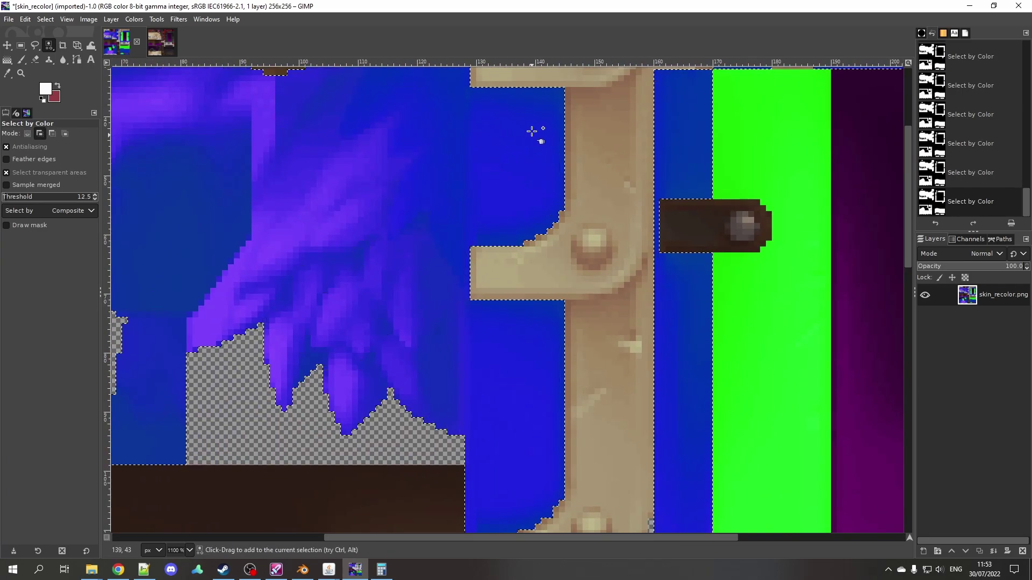
pyautogui.keyDown('ctrl'); pyautogui.scroll(-4, 531, 132); pyautogui.keyUp('ctrl')
pyautogui.hotkey('shift', 'ctrl', 'f')
pyautogui.moveTo(835, 290); pyautogui.dragTo(756, 315)
pyautogui.click(839, 403)
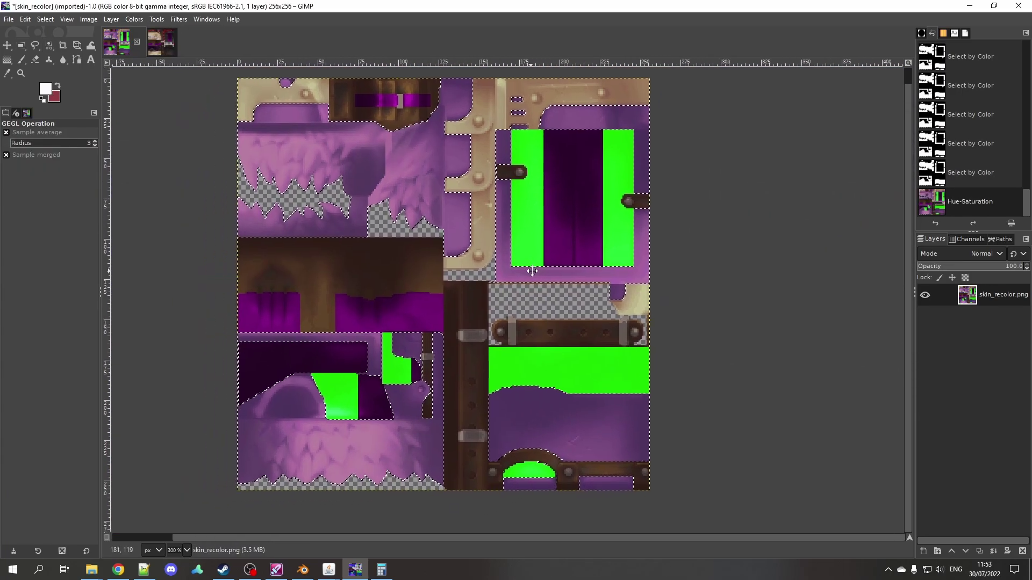